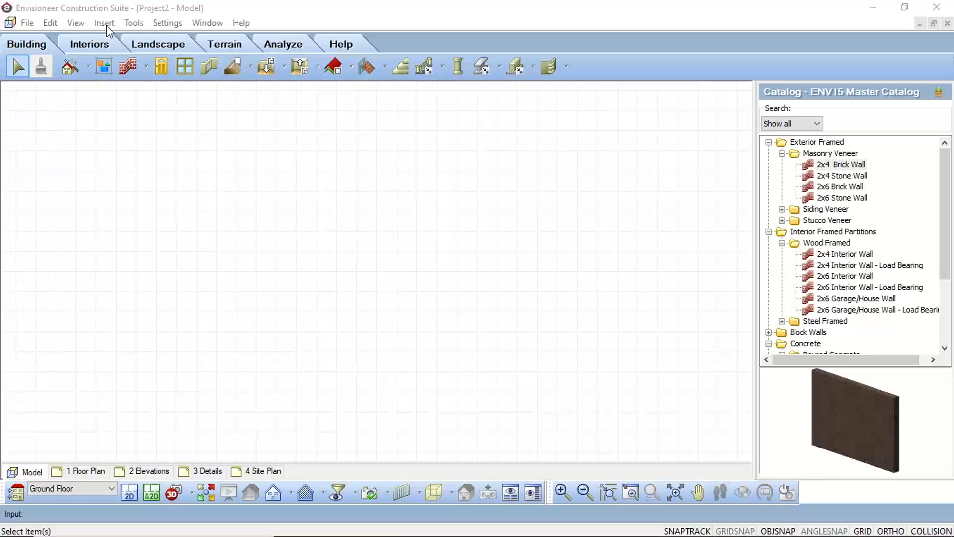
click(105, 23)
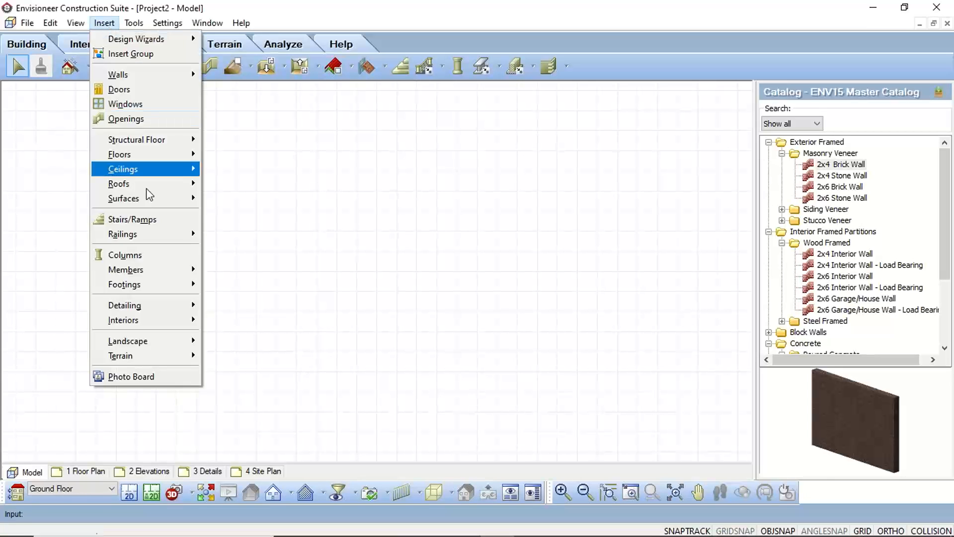
mouse_move(152, 200)
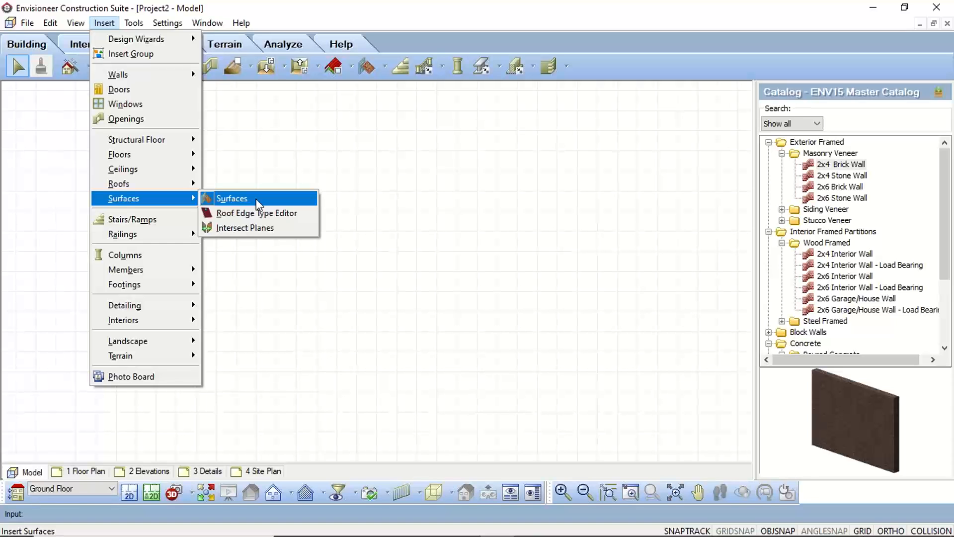
click(177, 6)
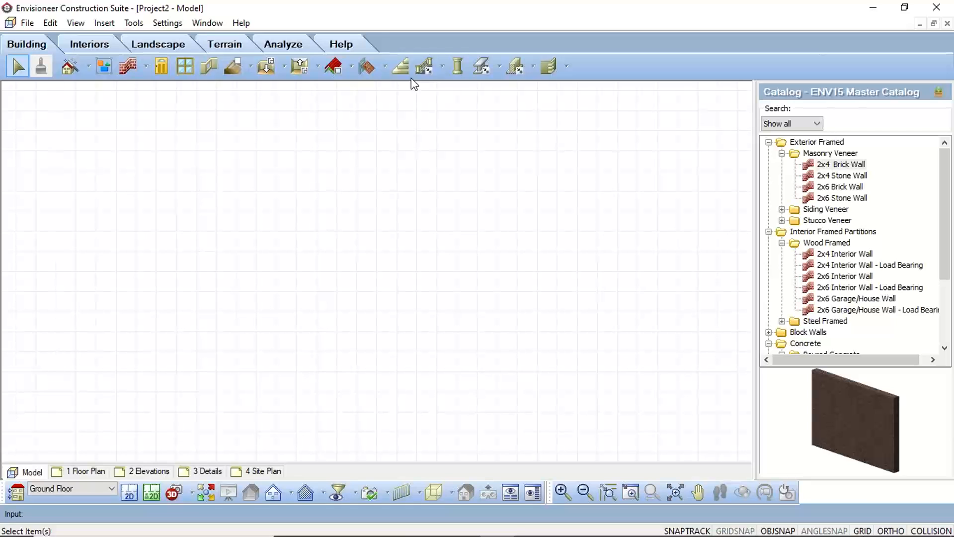
- Draw a 15' by 15' square surface outline using Asphalt Shingle Roof Surface and finish the shape
click(385, 68)
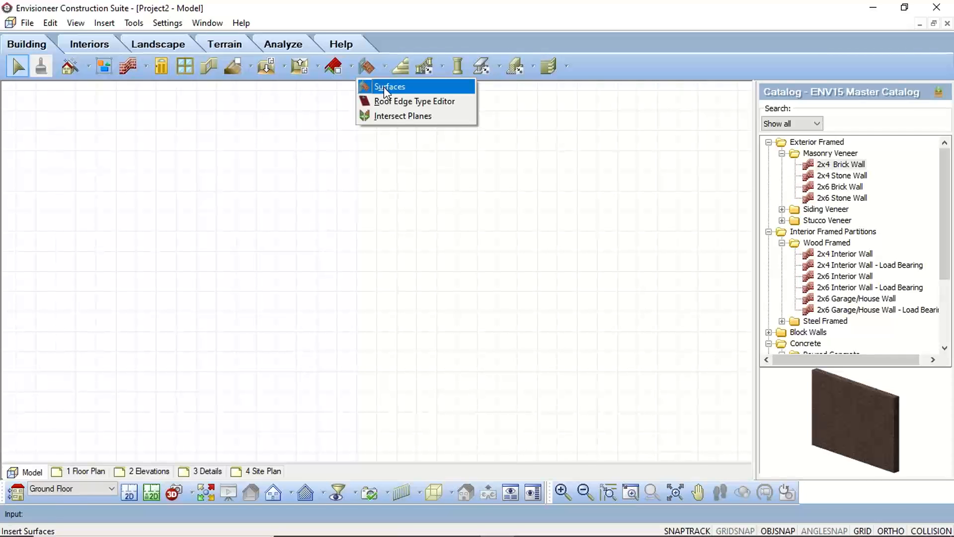
click(384, 86)
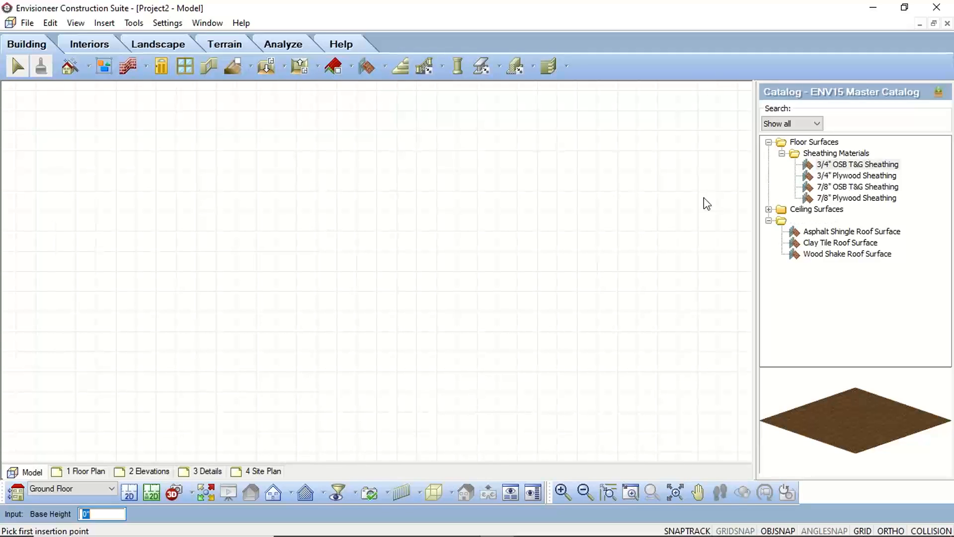
click(831, 234)
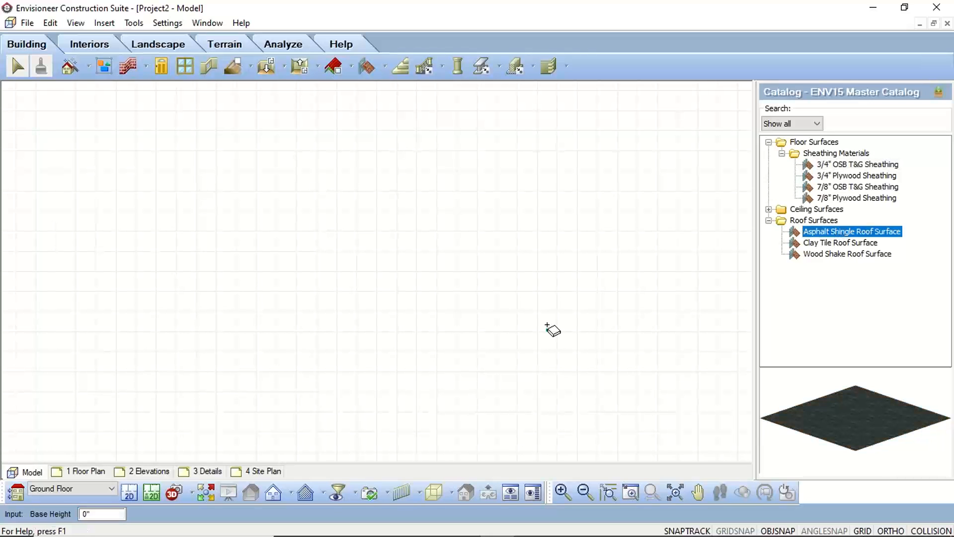
click(494, 193)
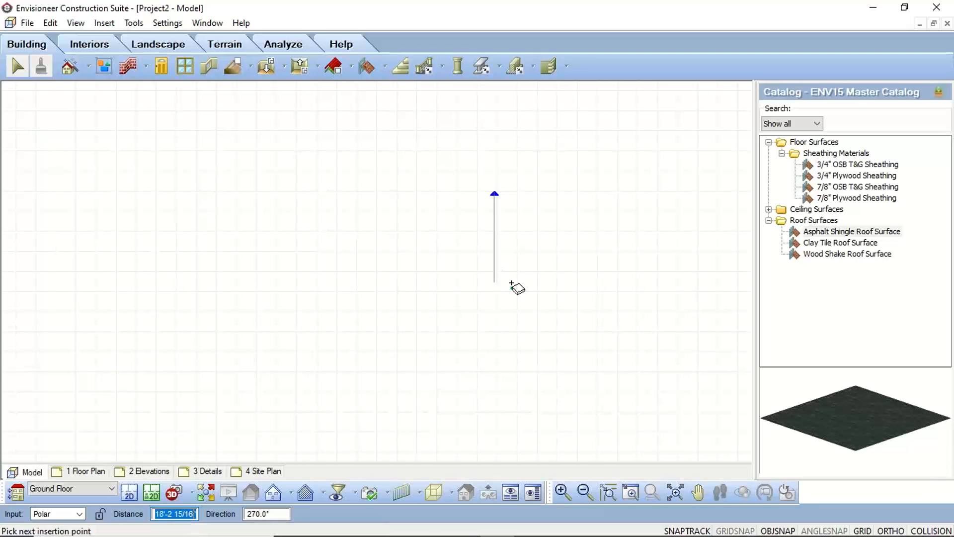
text(15')
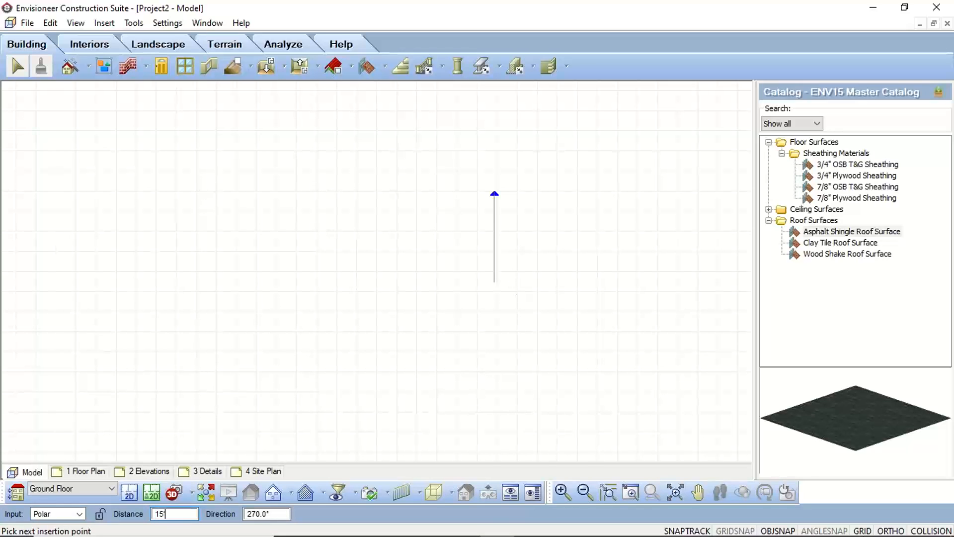
key(Return)
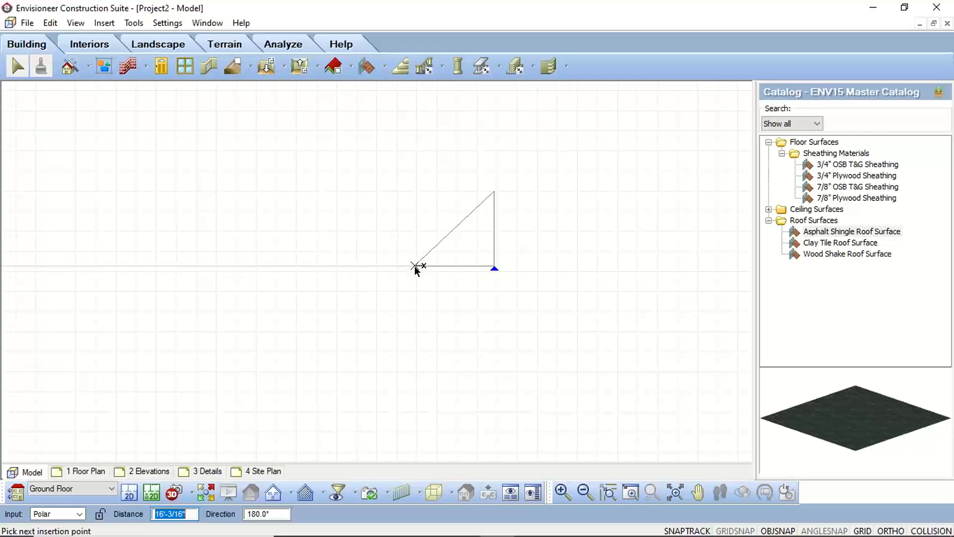
text(15)
key(Return)
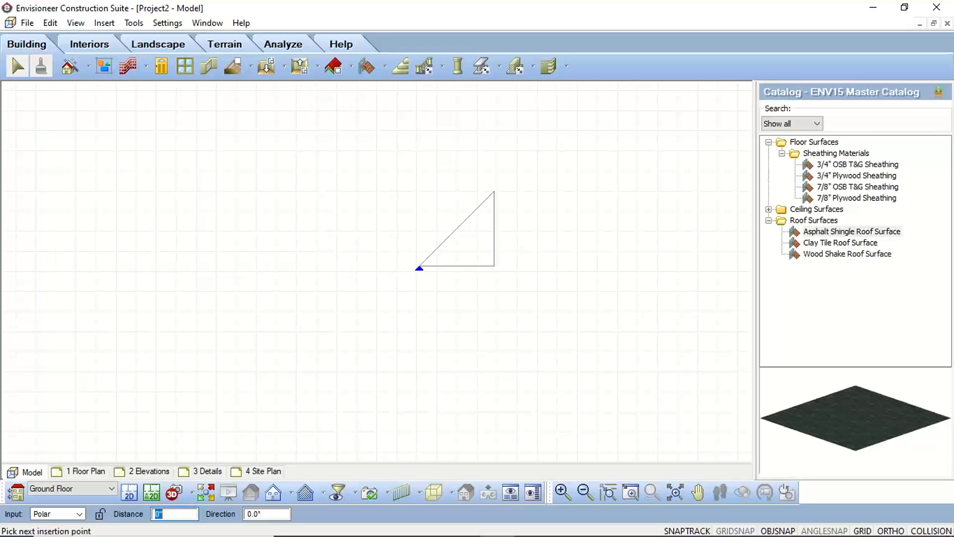
text(1)
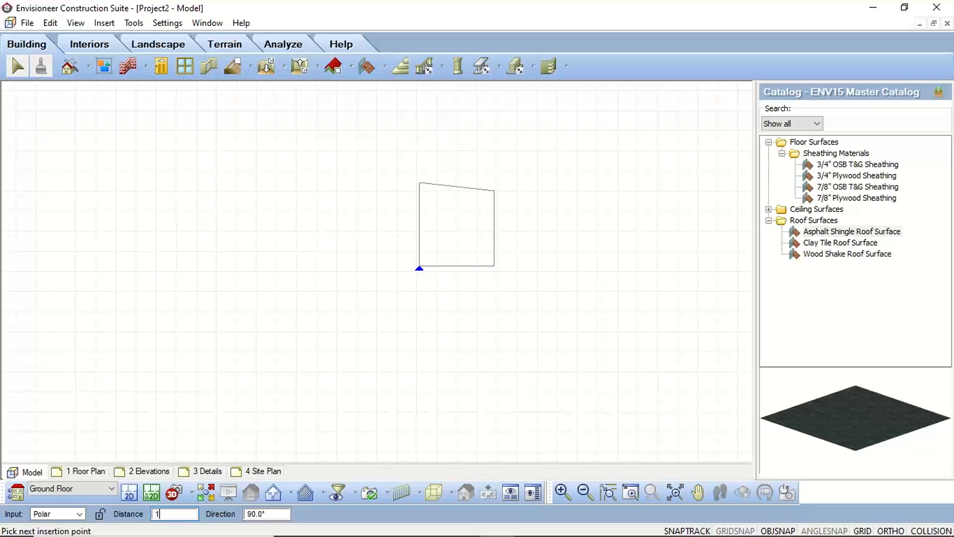
text(5)
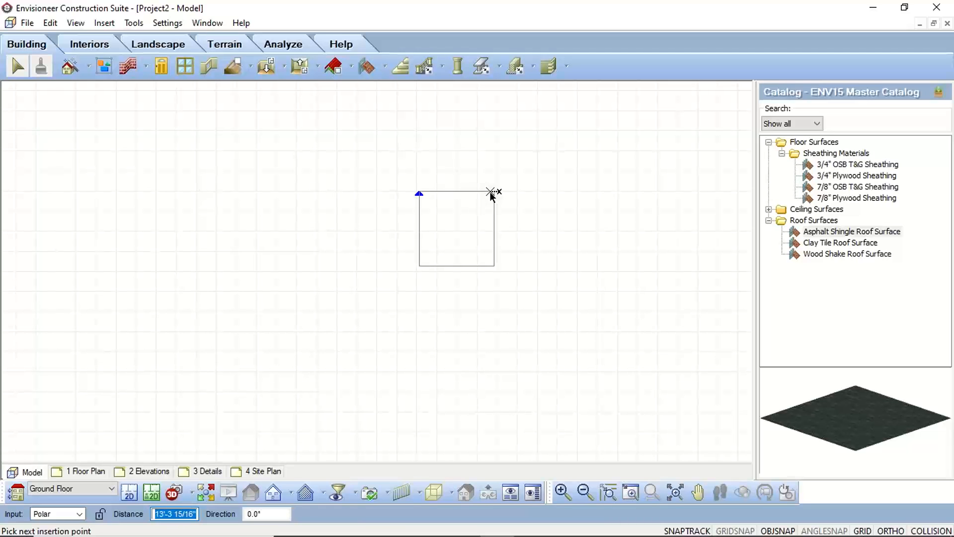
right_click(454, 194)
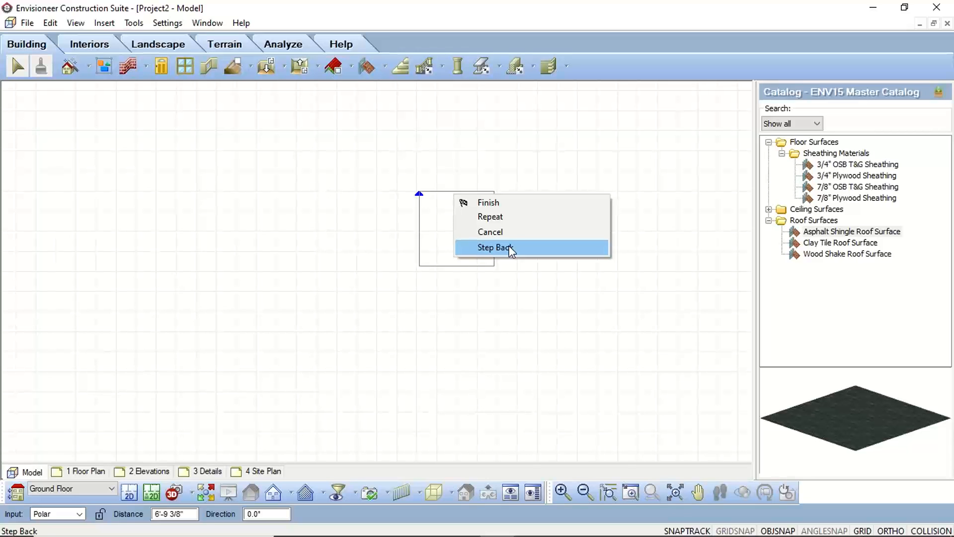
click(488, 203)
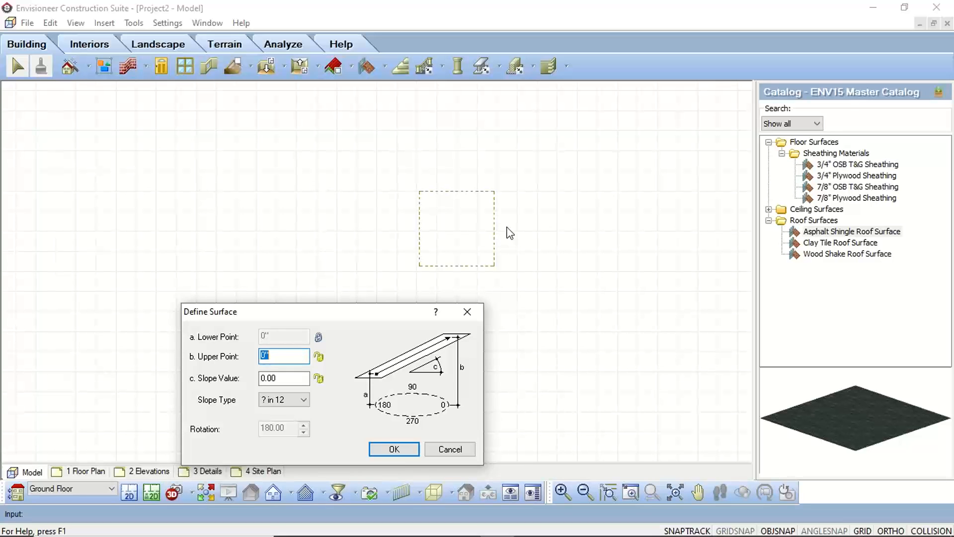
- Set the surface's upper point to 20' and lock that height
drag(390, 309, 517, 229)
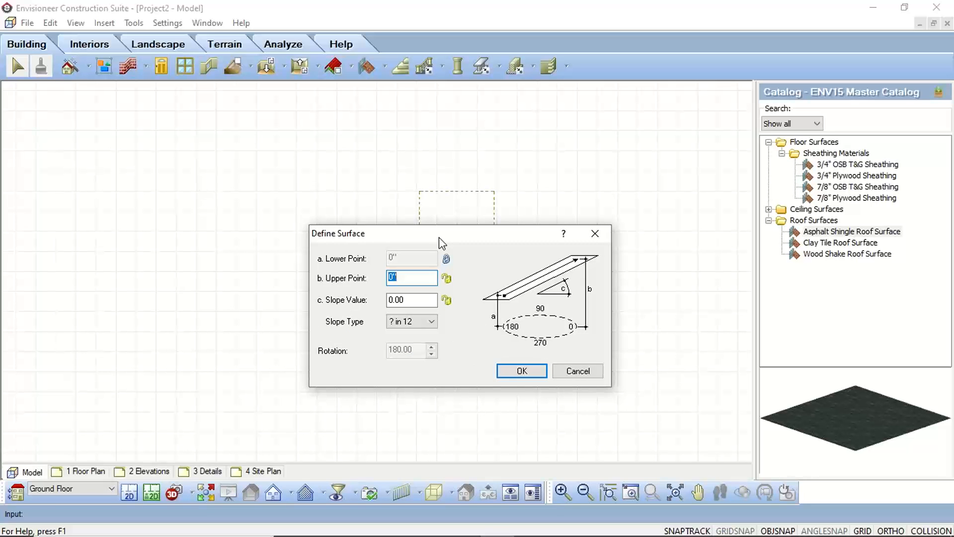
drag(439, 237, 426, 255)
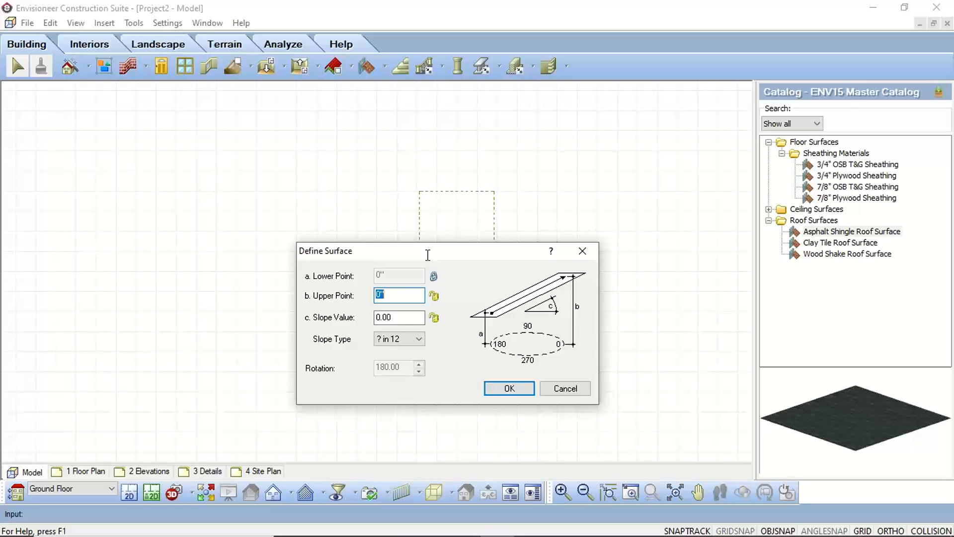
click(403, 317)
click(404, 317)
click(399, 295)
text(0')
key(BackSpace)
key(BackSpace)
text(20')
click(434, 295)
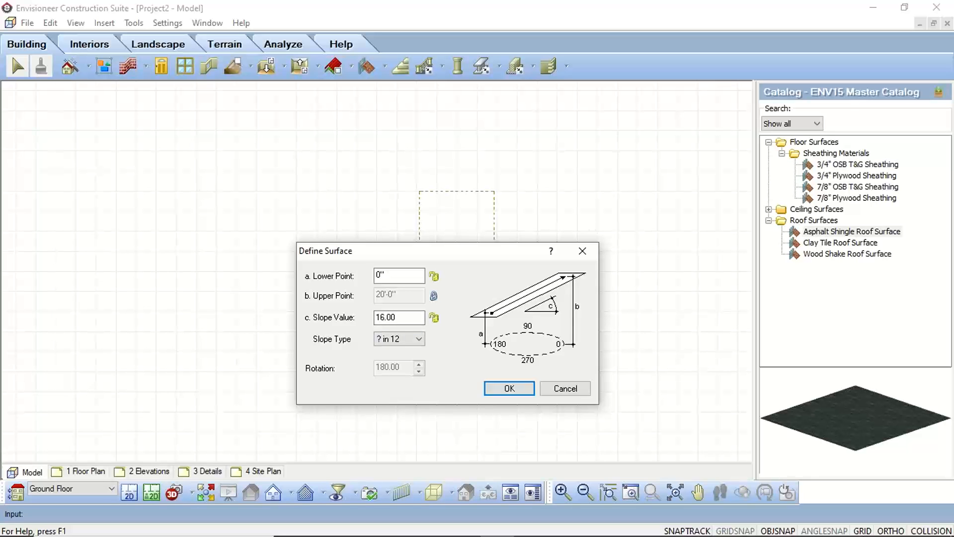
- Set the surface's slope value to 4 in 12 in the surface definition
double_click(400, 318)
text(4)
click(402, 277)
- Switch the slope type to Degrees and to Percent, and return it to ? in 12
click(419, 338)
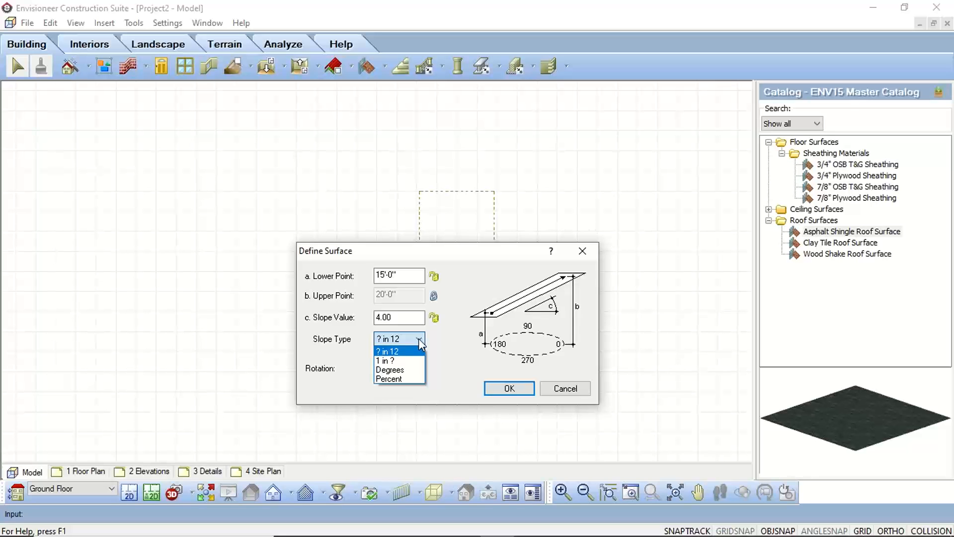
click(389, 370)
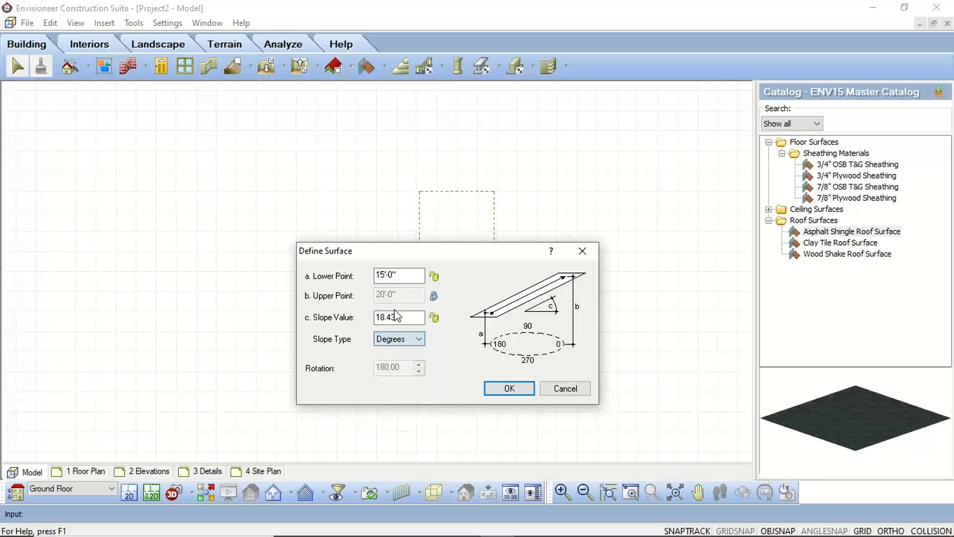
click(395, 316)
click(410, 333)
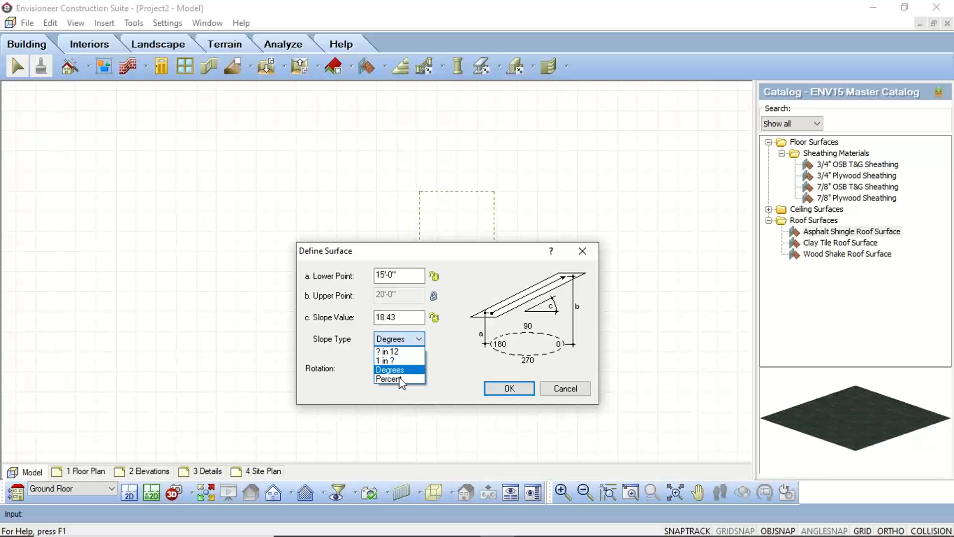
click(398, 379)
click(419, 338)
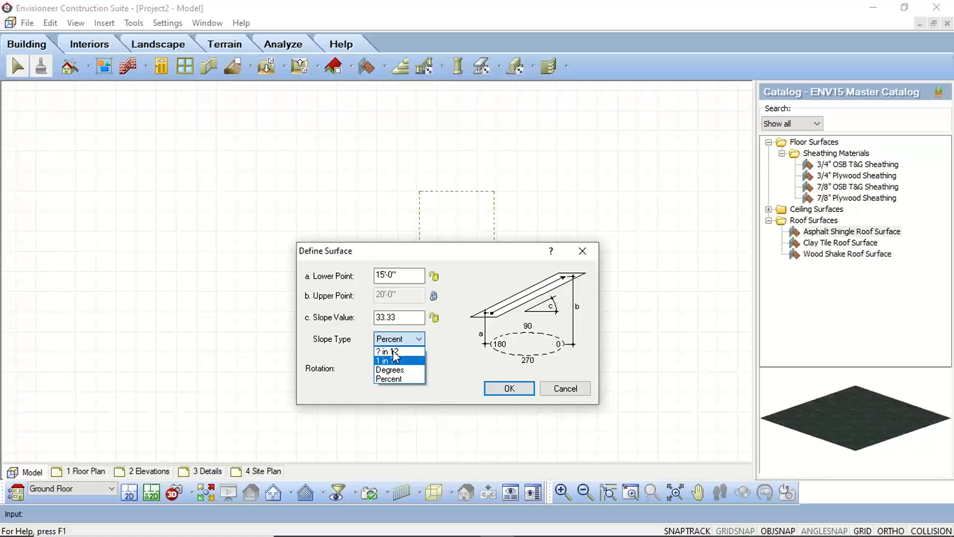
click(396, 351)
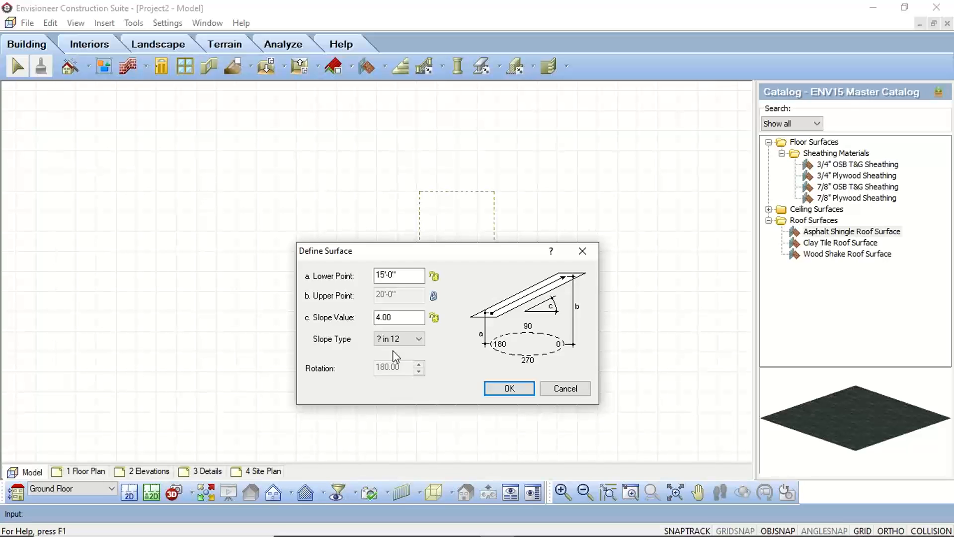
- Lock the slope value, set the lower point to 8', and accept the surface definition
click(433, 317)
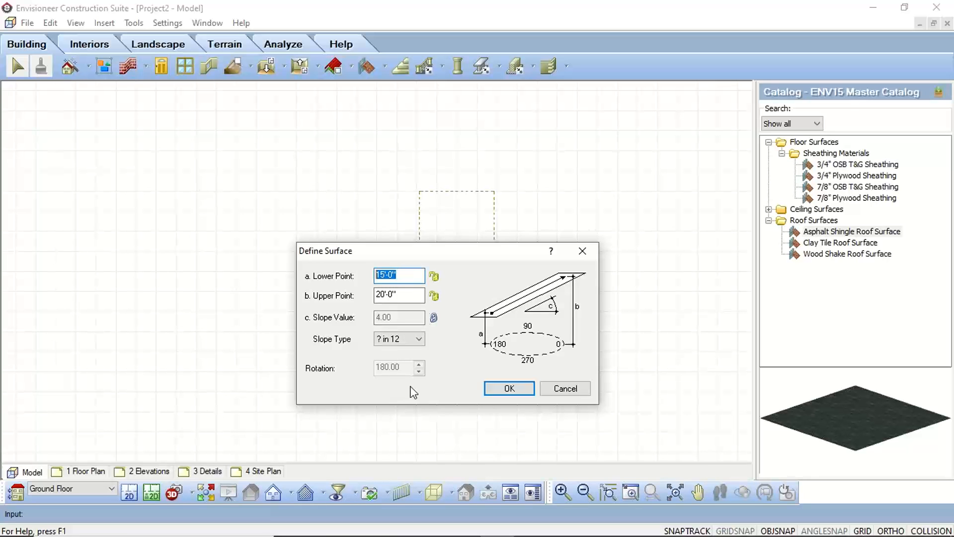
text(8)
key(Tab)
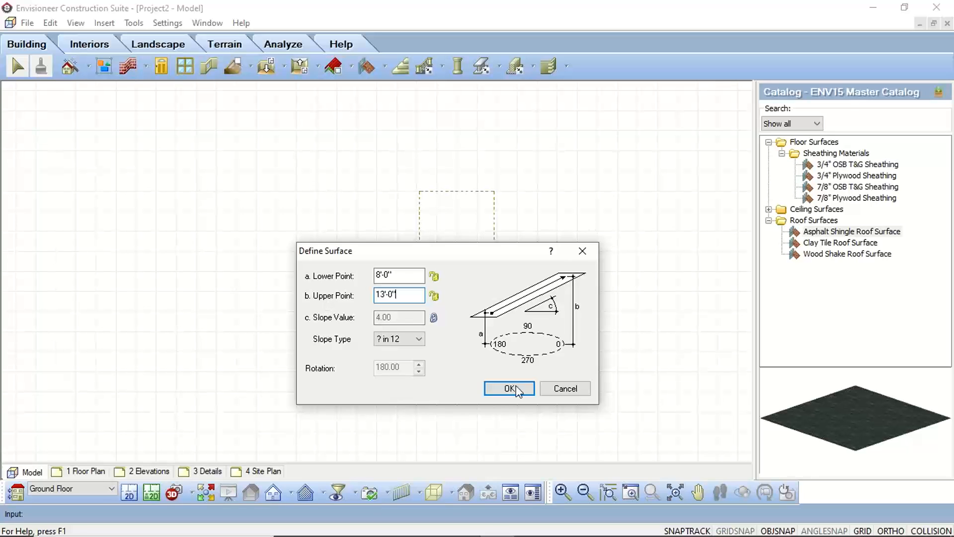
key(Return)
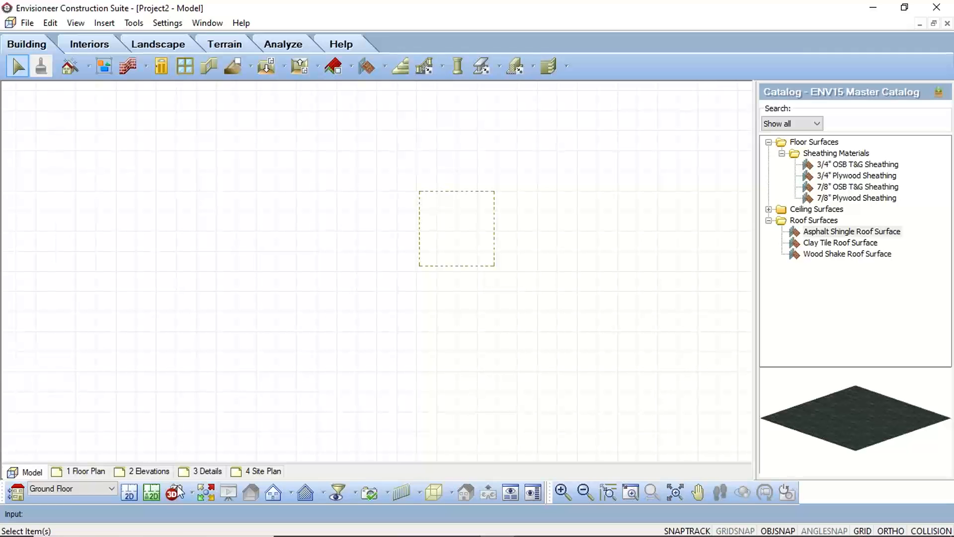
- Place a new camera aimed toward the roof surface and examine its slope in 3D
click(189, 495)
click(199, 494)
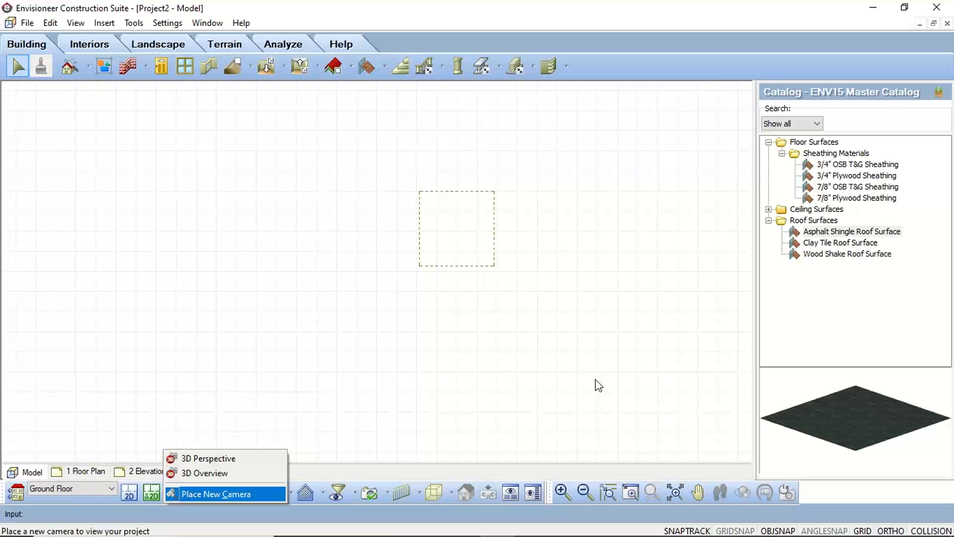
click(492, 399)
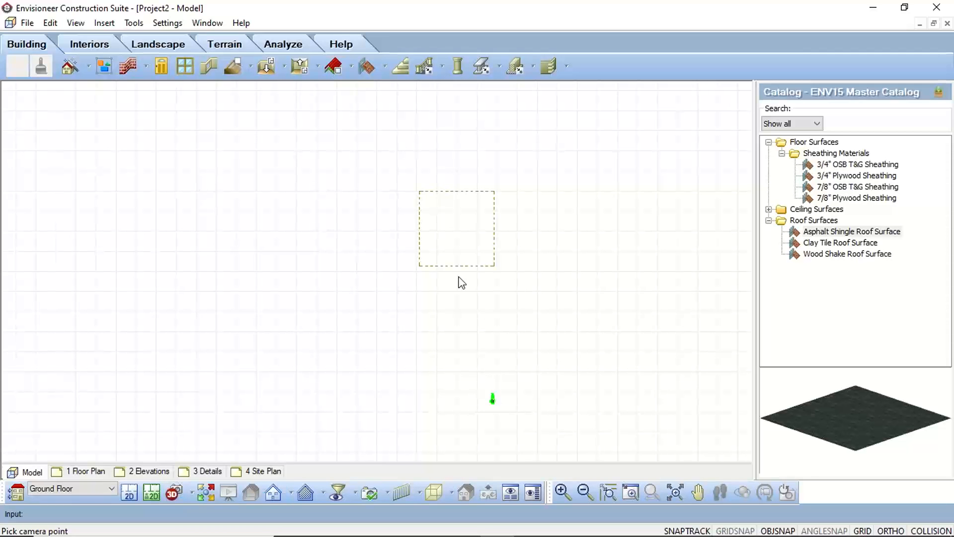
click(633, 450)
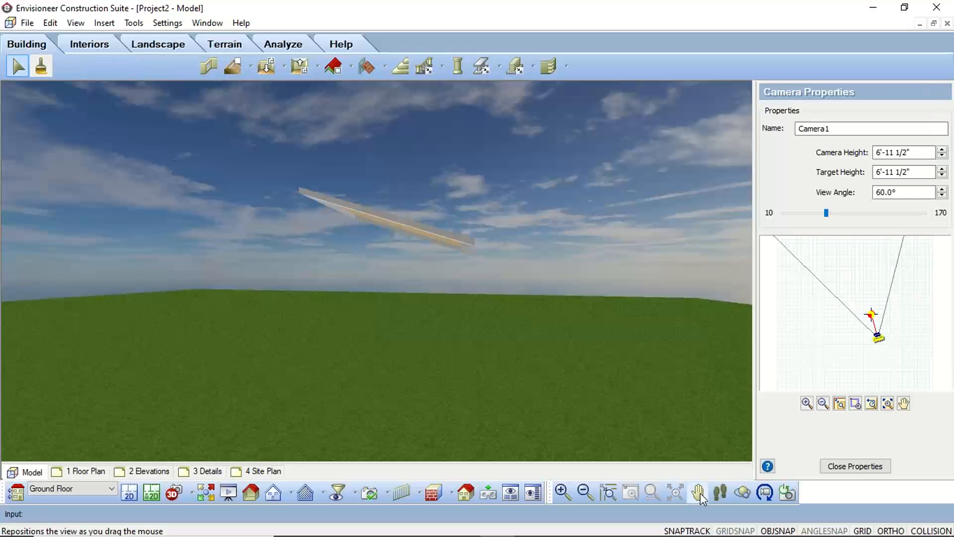
click(700, 493)
drag(334, 291, 641, 182)
click(720, 492)
drag(435, 198, 533, 249)
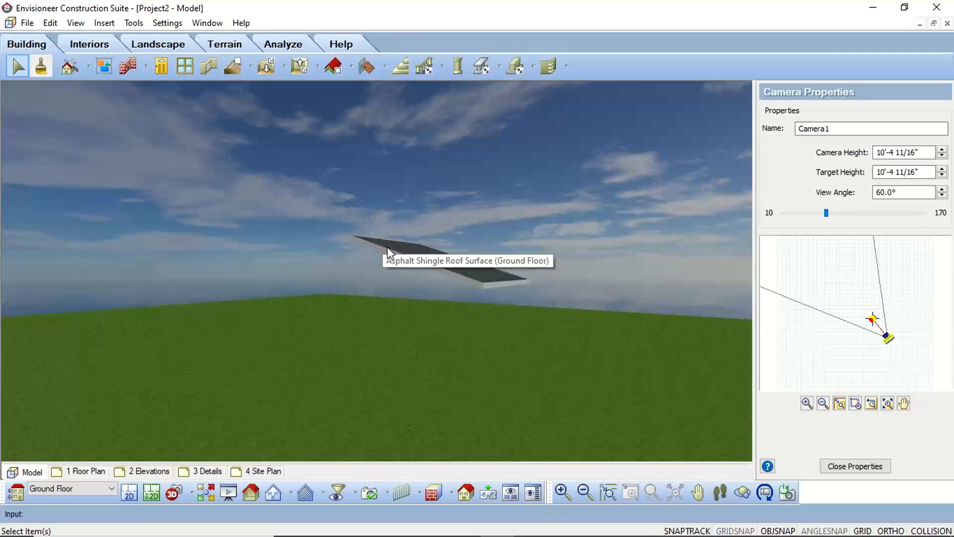
click(455, 265)
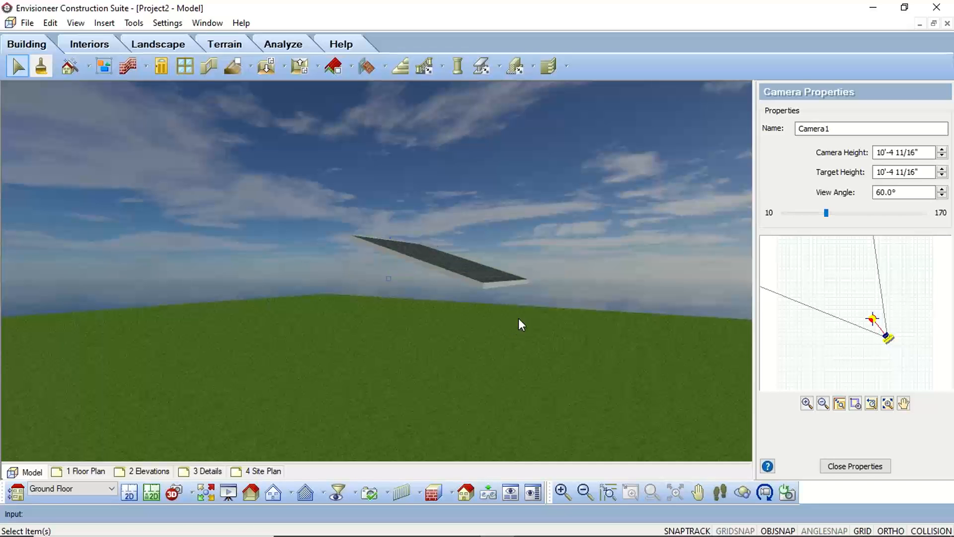
- Select the roof surface in the 2D plan to inspect its corner heights, and check the Ground Floor level in Building Locations
click(130, 499)
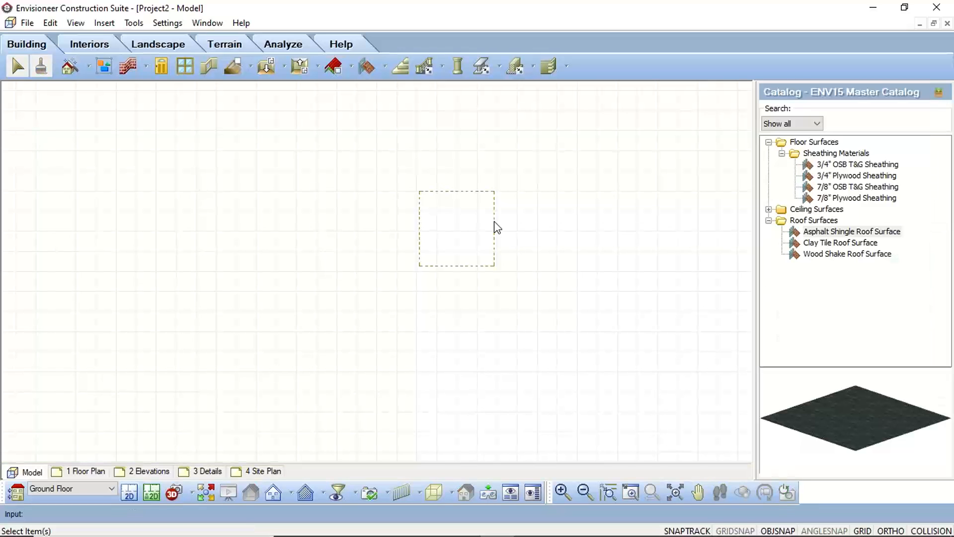
click(497, 228)
scroll(522, 224, up, 1)
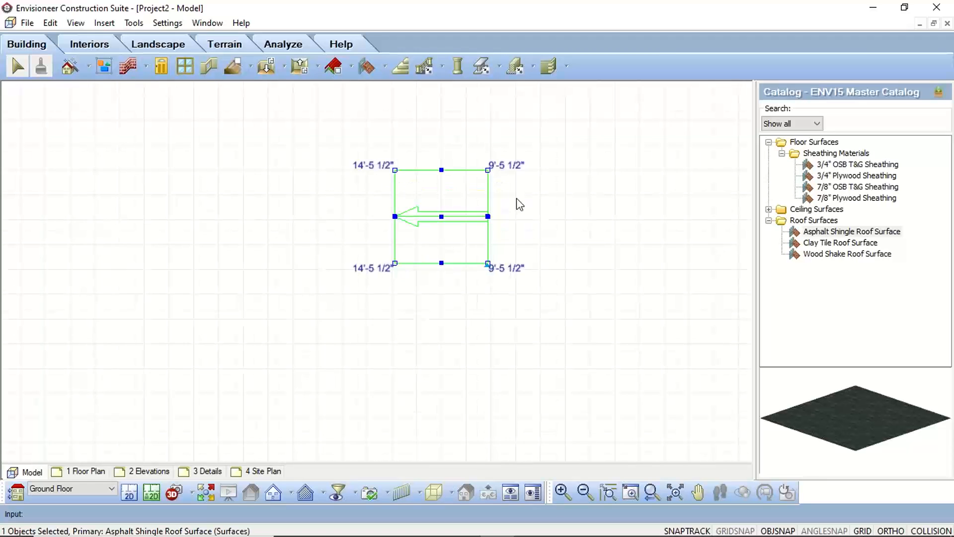
scroll(519, 204, up, 2)
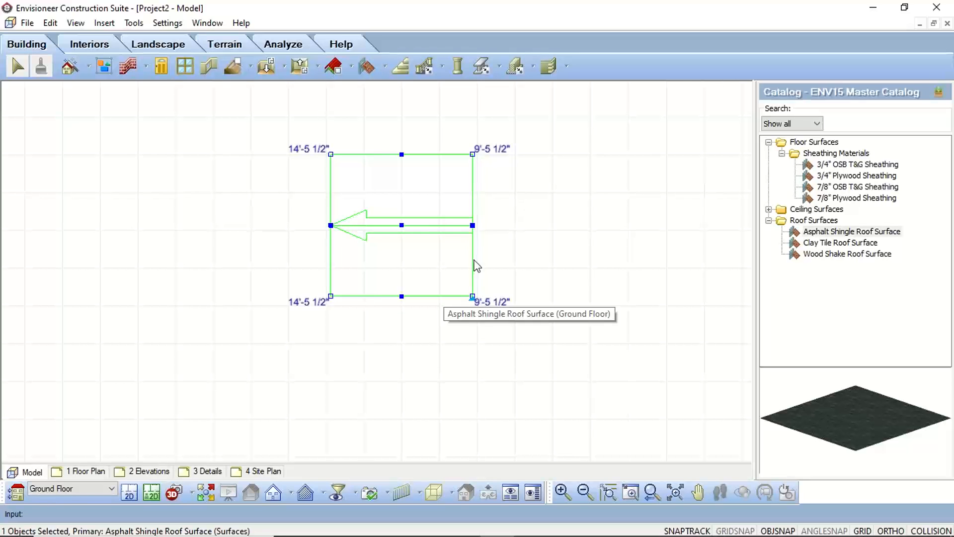
click(24, 492)
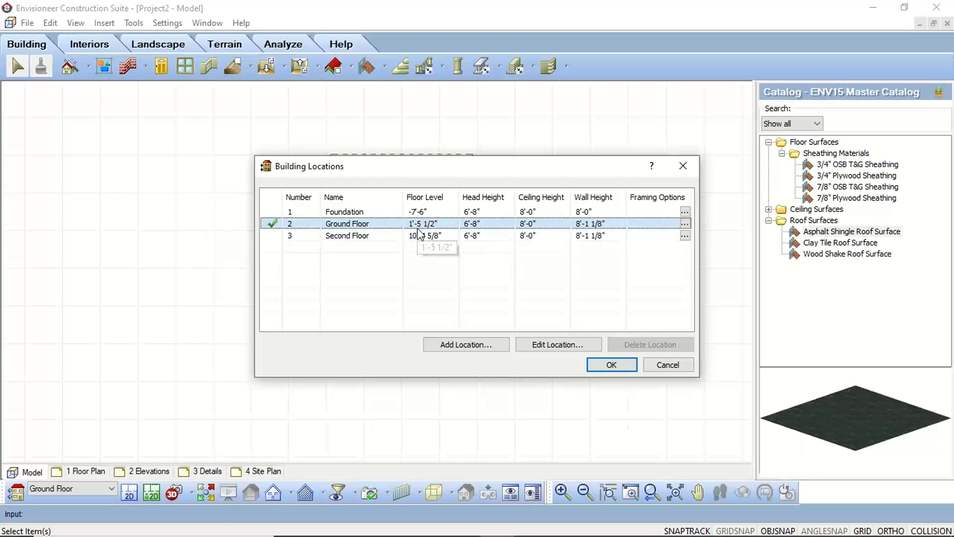
click(666, 365)
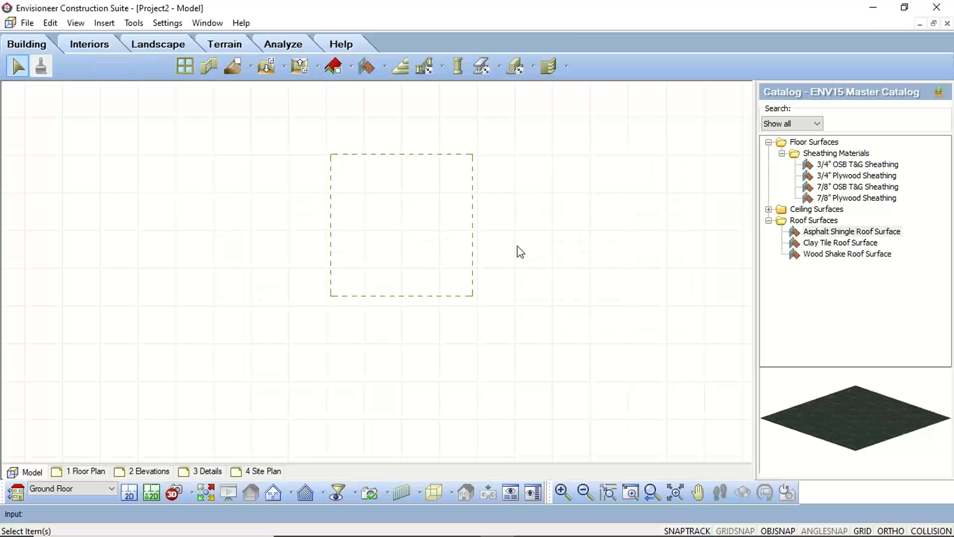
- Cut a rectangular opening in the upper half of the asphalt shingle roof surface, above the slope arrow in plan
click(501, 251)
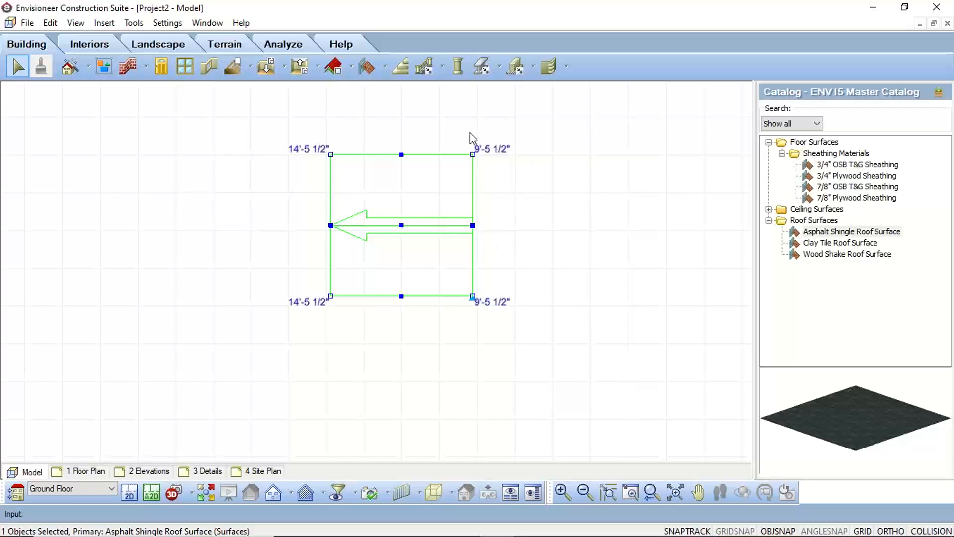
click(483, 208)
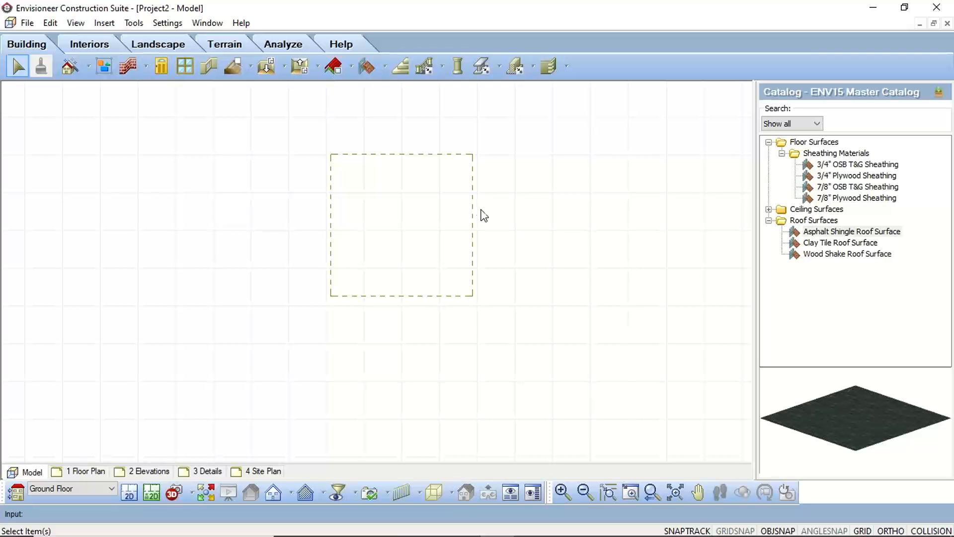
click(433, 188)
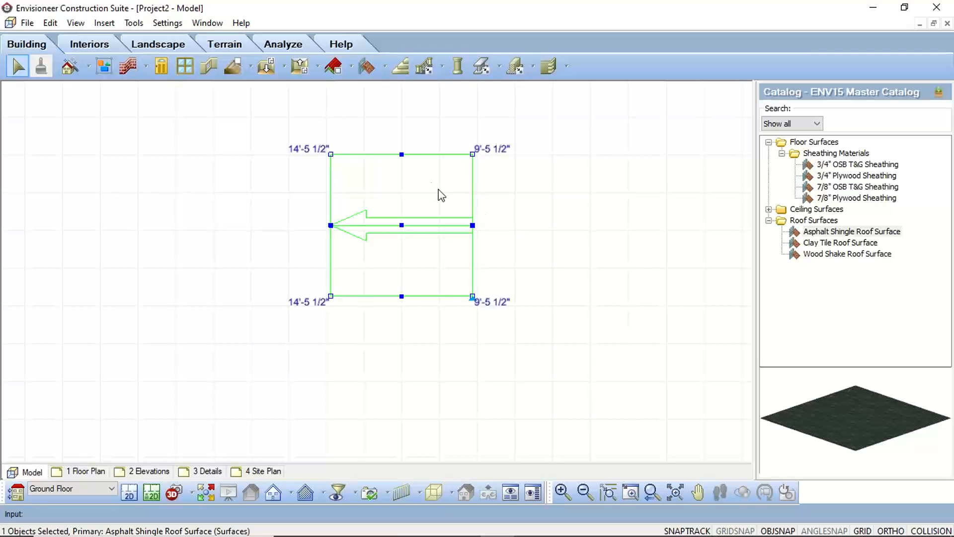
right_click(420, 189)
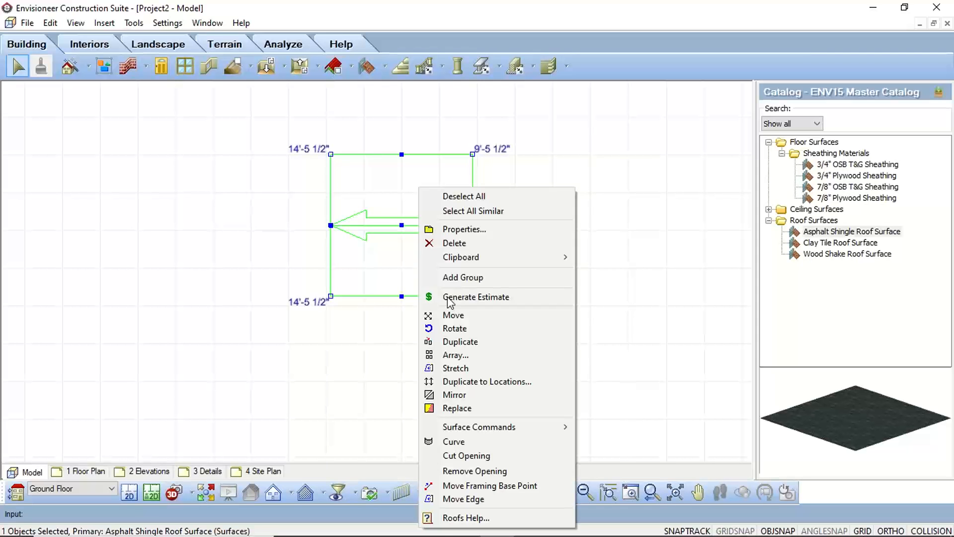
click(472, 456)
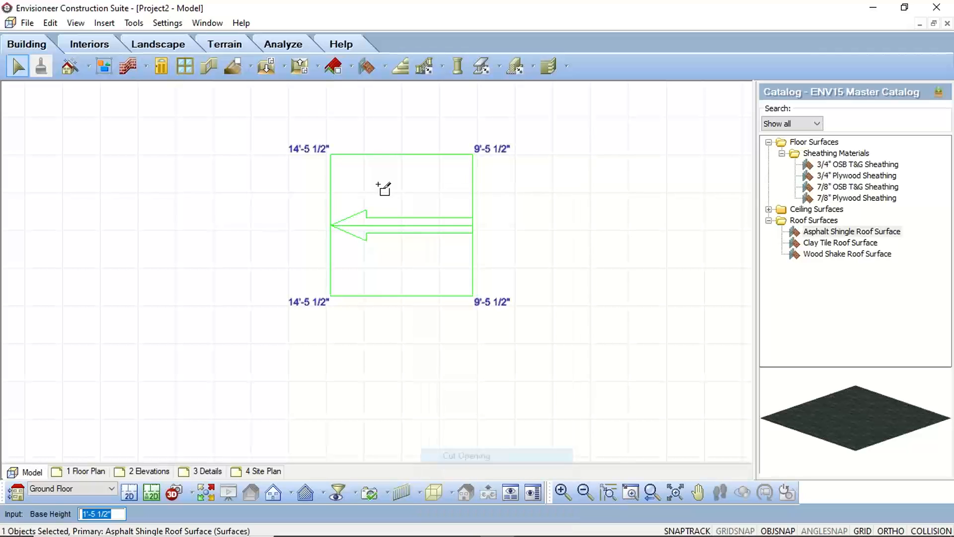
click(373, 204)
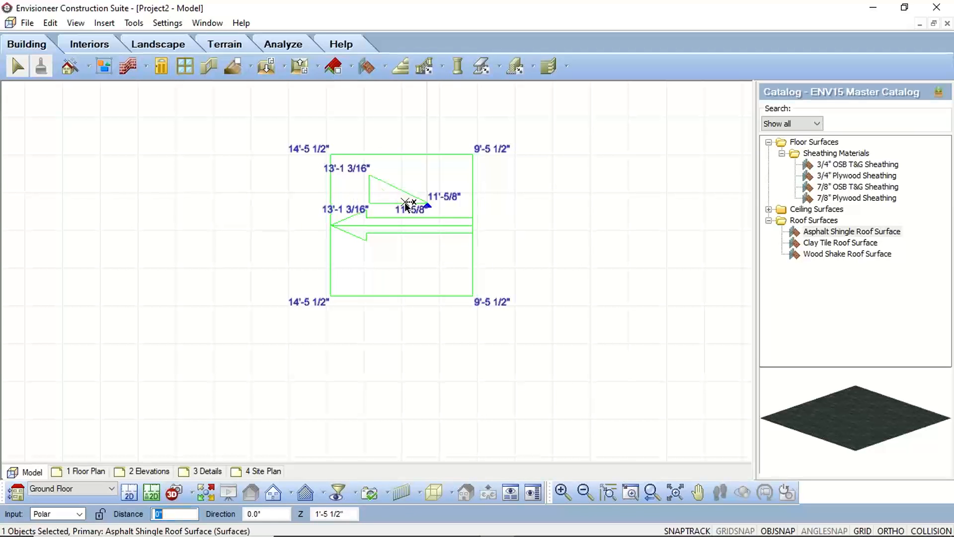
click(427, 204)
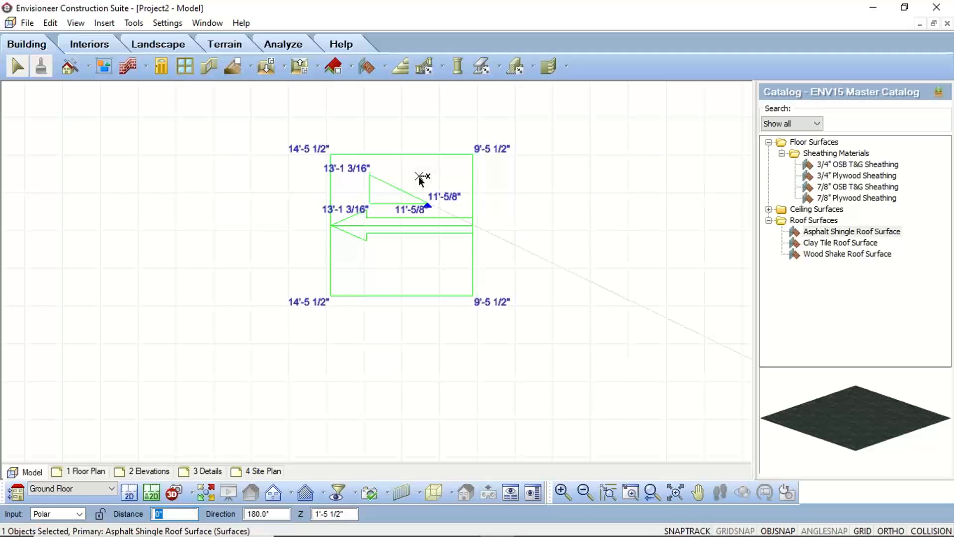
click(425, 178)
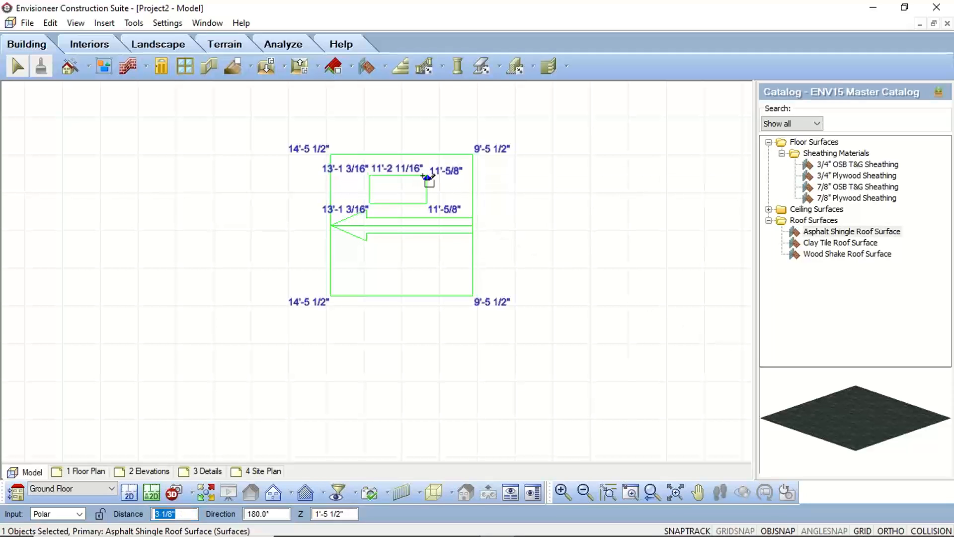
right_click(425, 179)
key(Return)
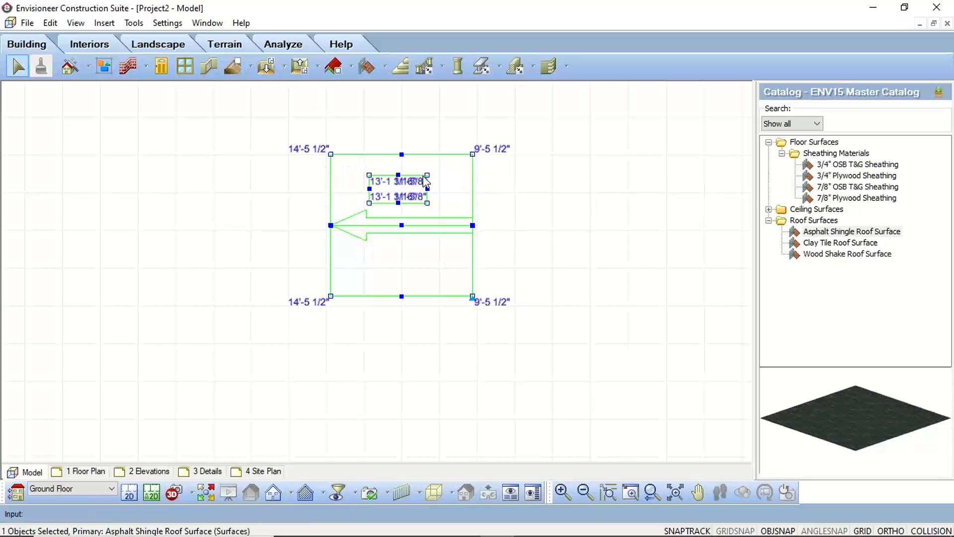
key(Escape)
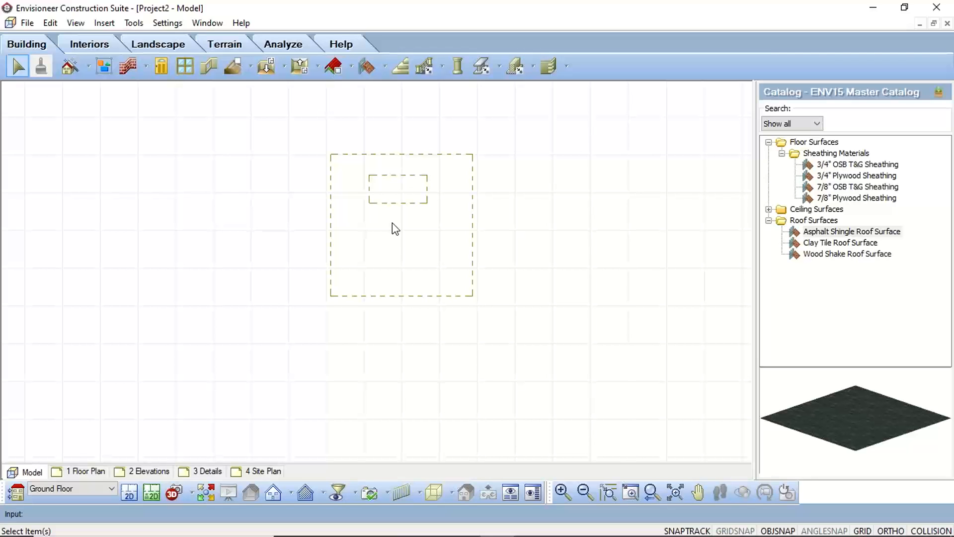
- Remove the rectangular opening from the asphalt shingle roof surface
click(473, 218)
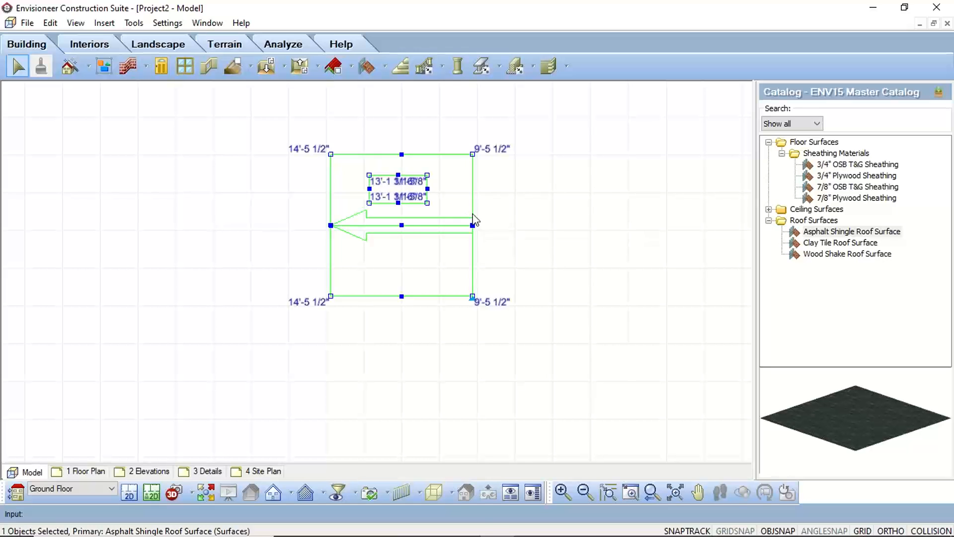
right_click(432, 219)
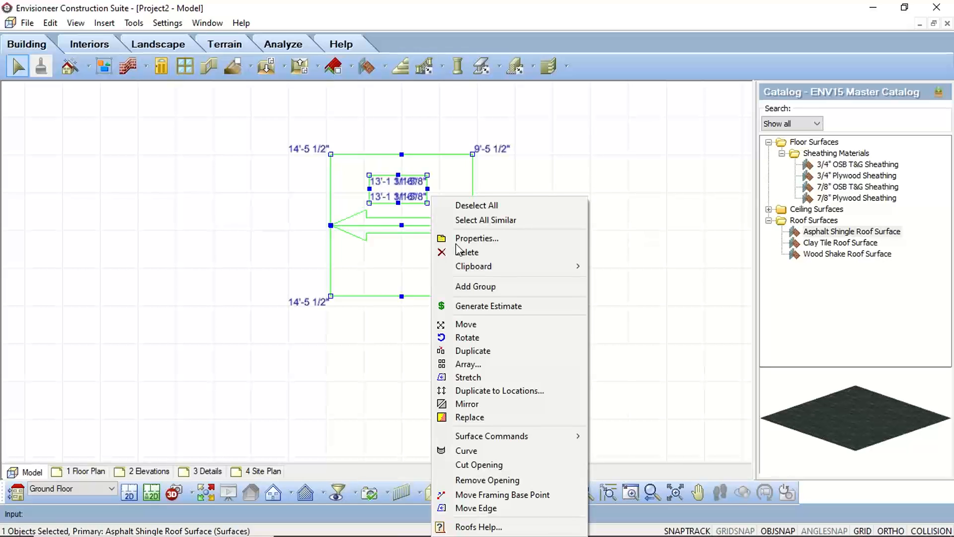
click(488, 478)
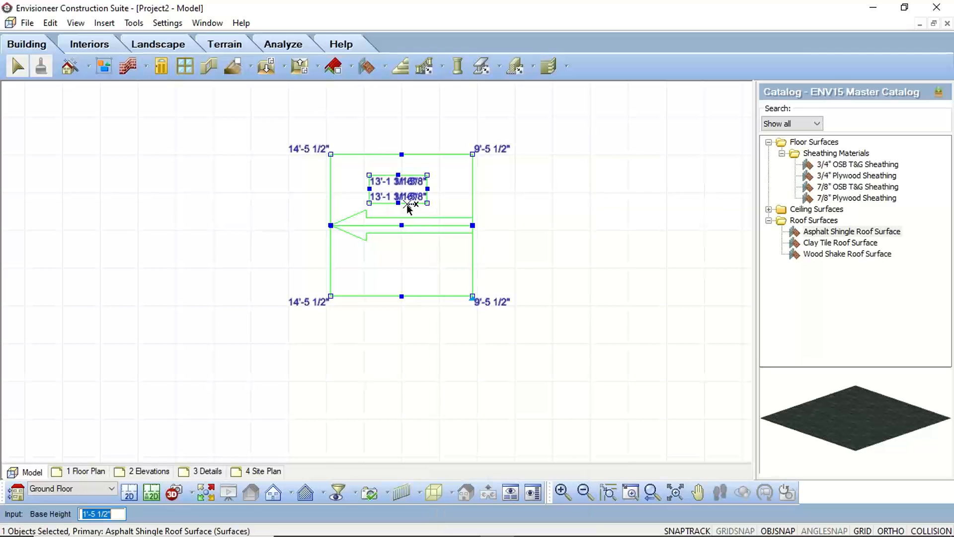
click(408, 203)
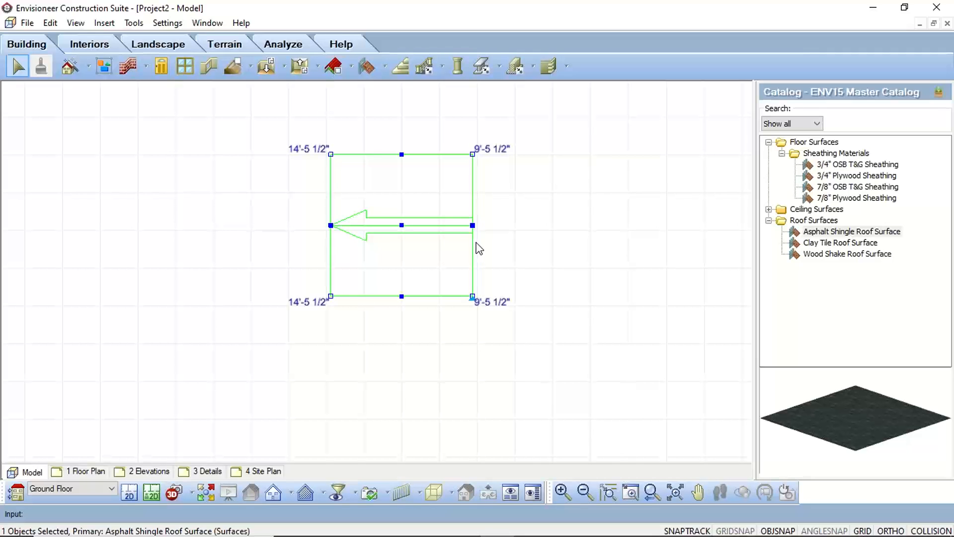
- Curve the lower edge of the roof surface outward into a shallow arc
right_click(443, 301)
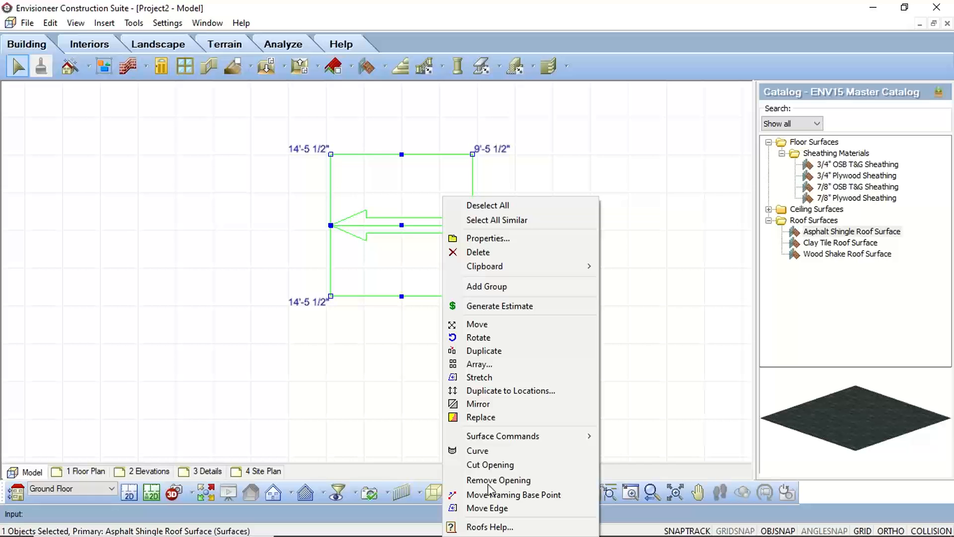
click(494, 451)
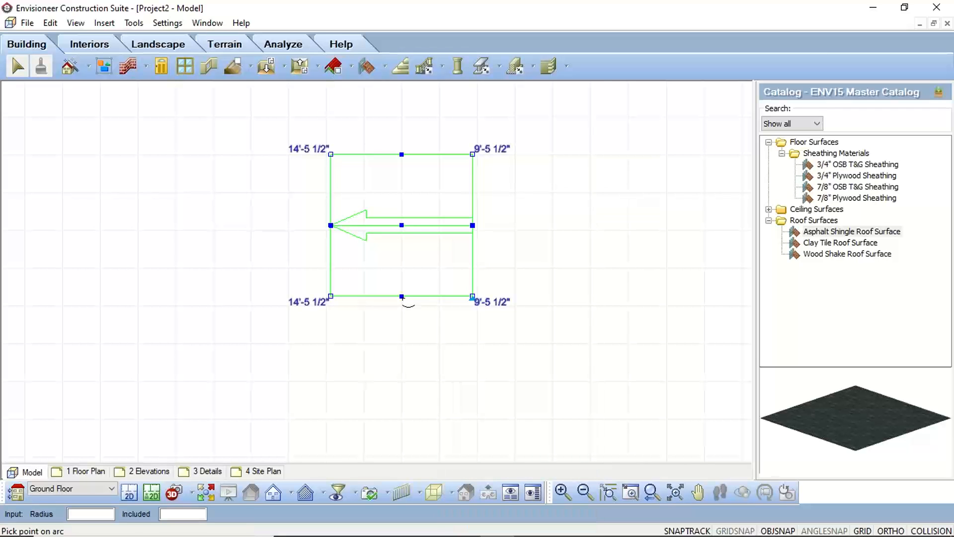
click(402, 295)
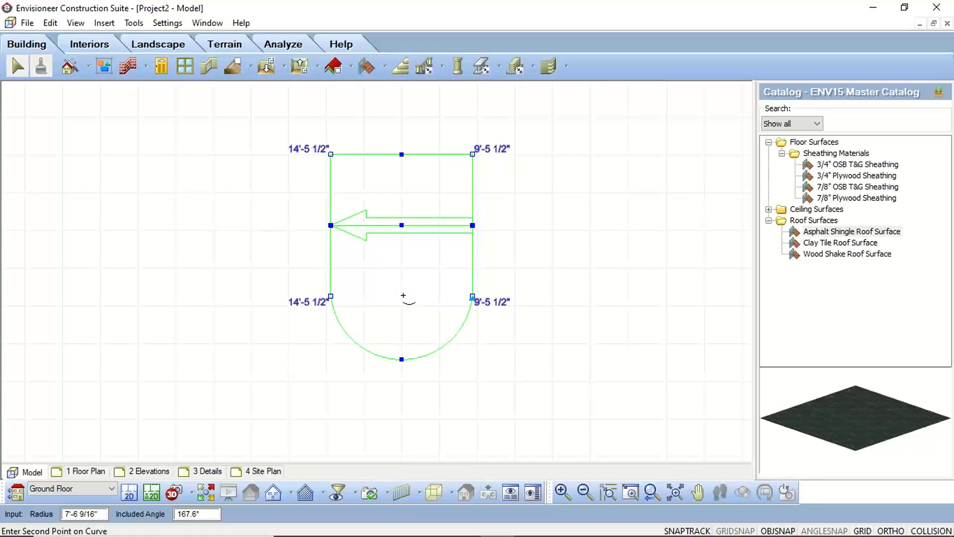
click(411, 325)
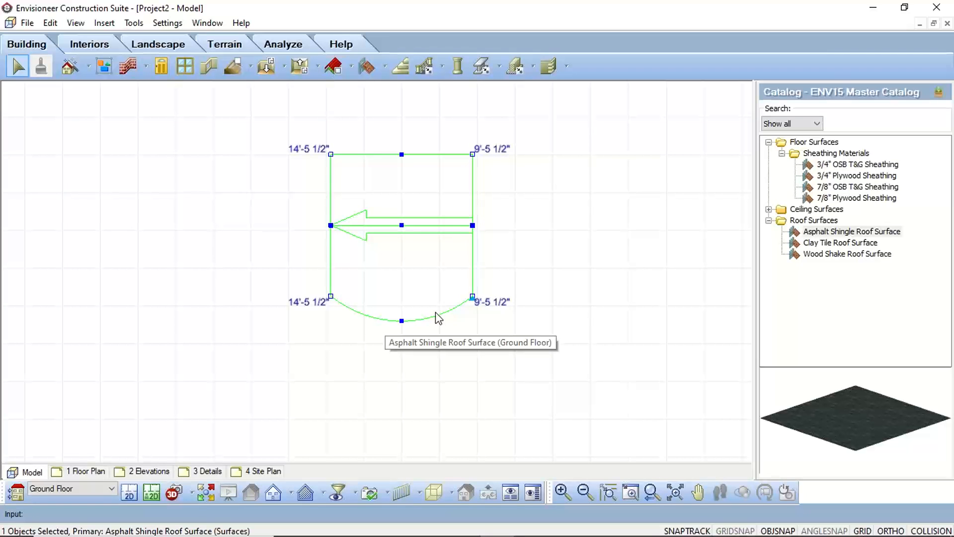
- Curve the high edge of the roof surface outward, at the head of the slope arrow
right_click(309, 222)
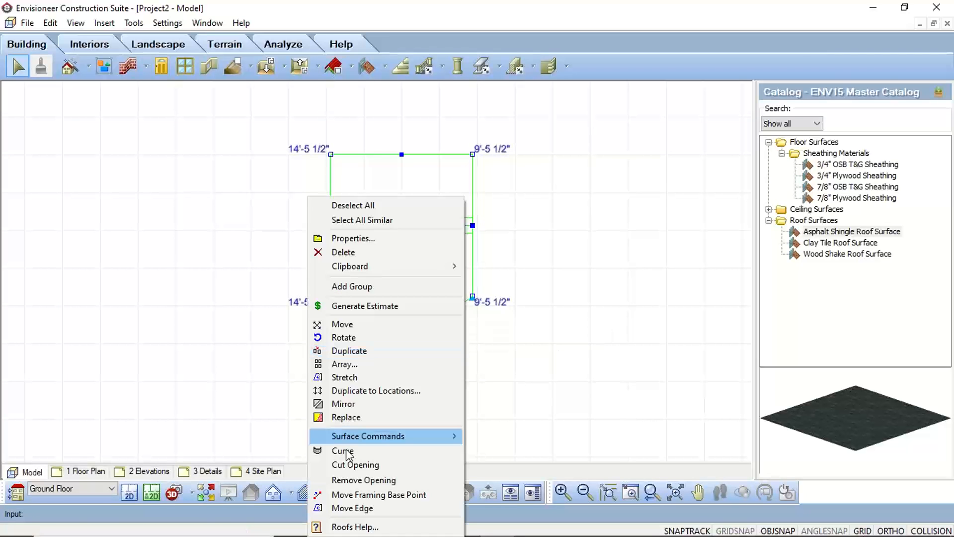
click(343, 451)
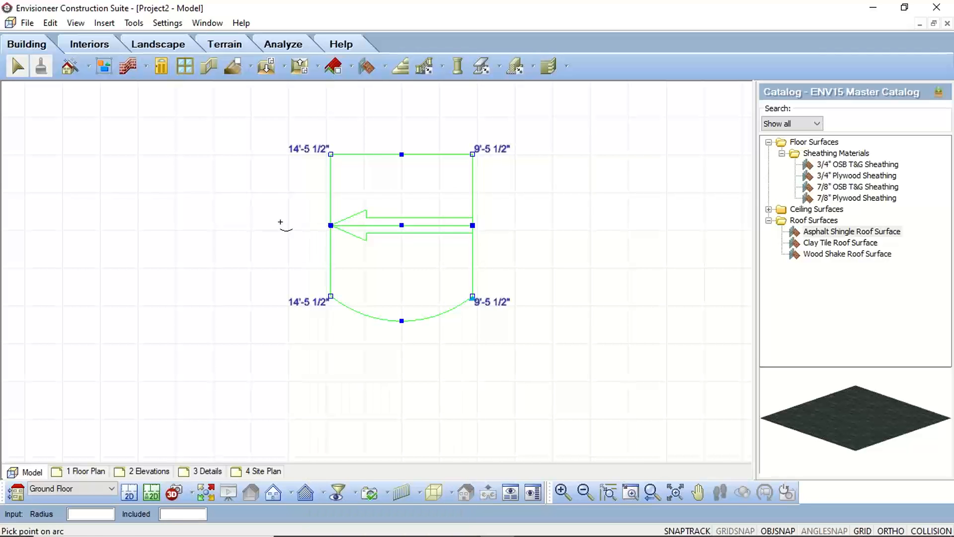
click(304, 223)
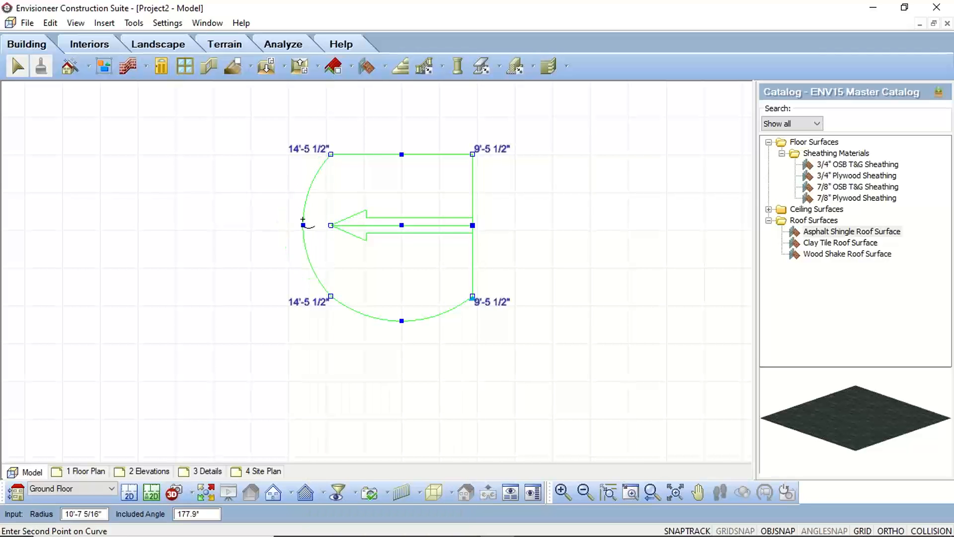
click(303, 219)
right_click(411, 190)
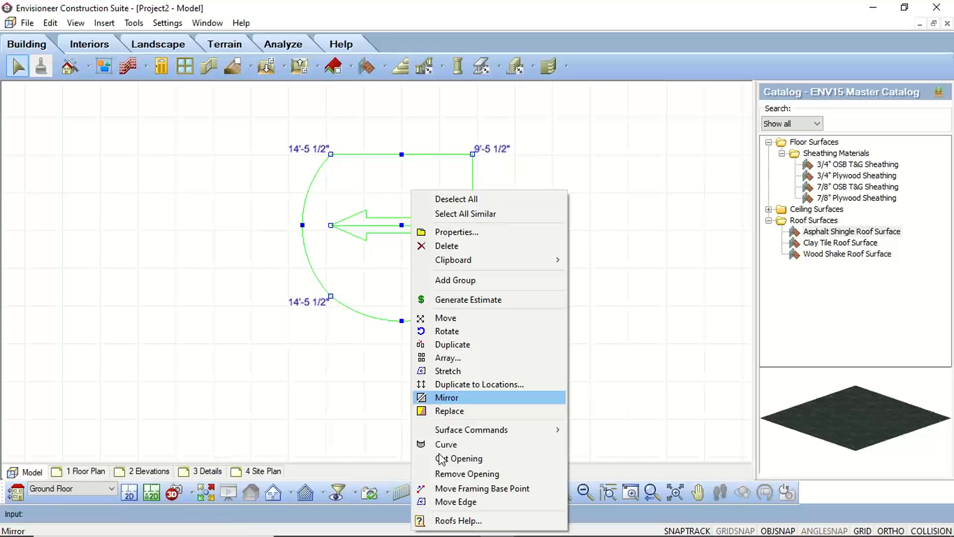
click(442, 444)
click(402, 151)
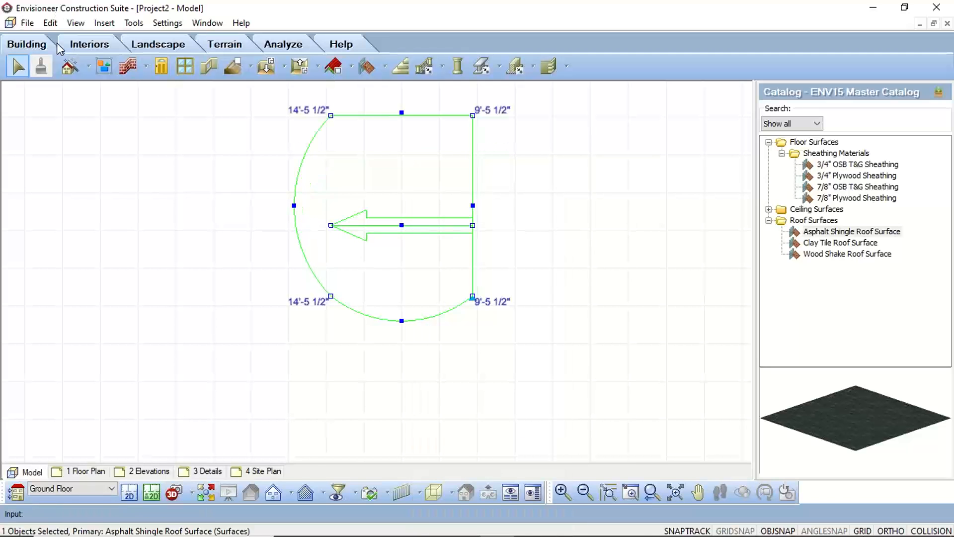
click(50, 23)
click(58, 40)
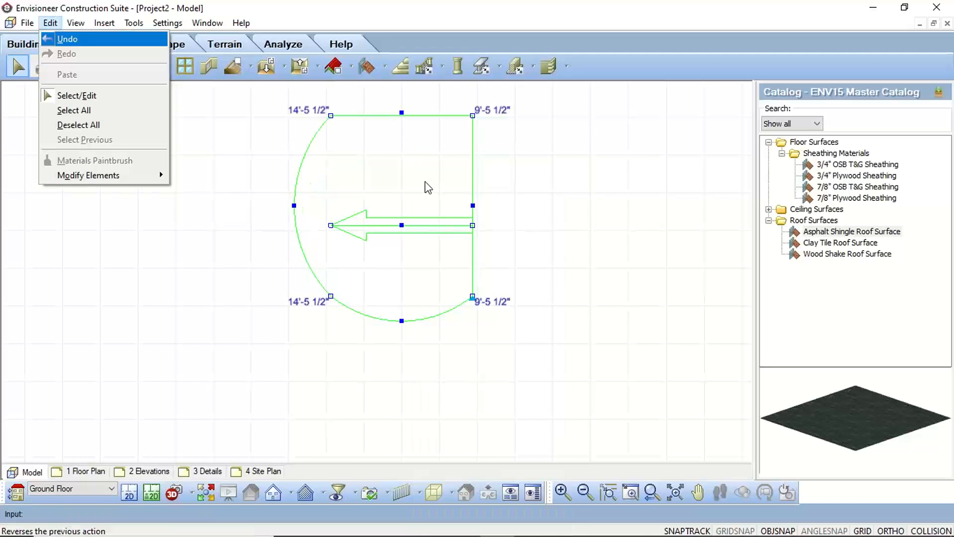
- Curve the upper edge of the roof surface outward to match the arc on the opposite edge
click(389, 174)
right_click(418, 425)
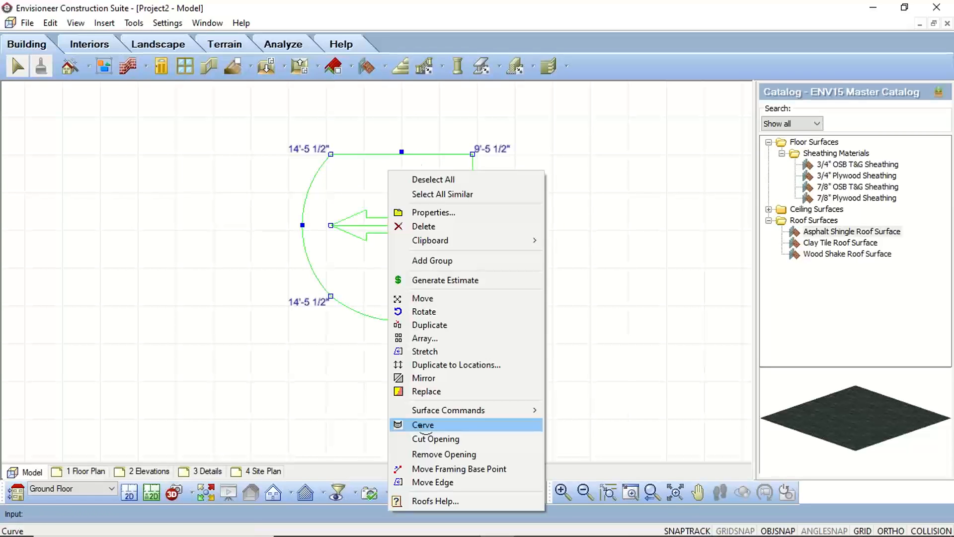
click(420, 425)
click(405, 124)
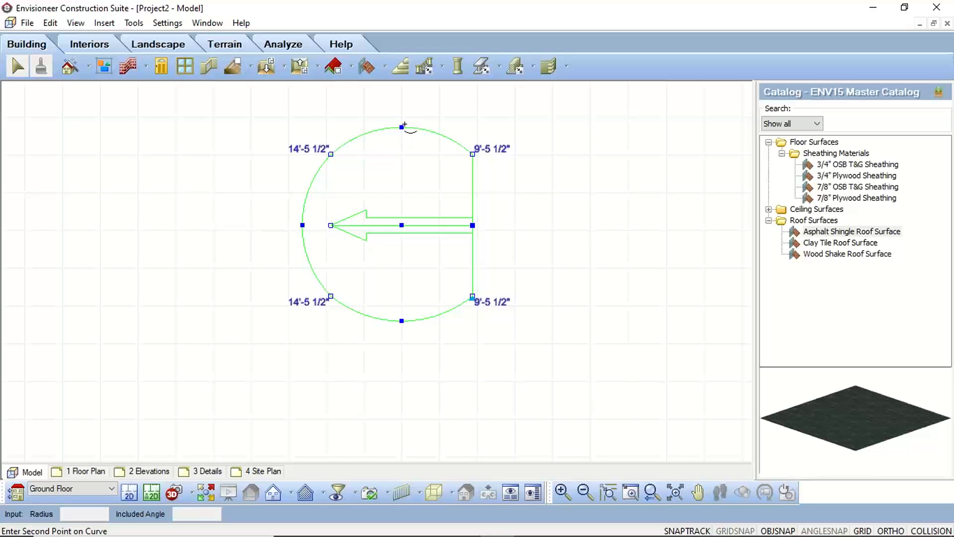
click(402, 124)
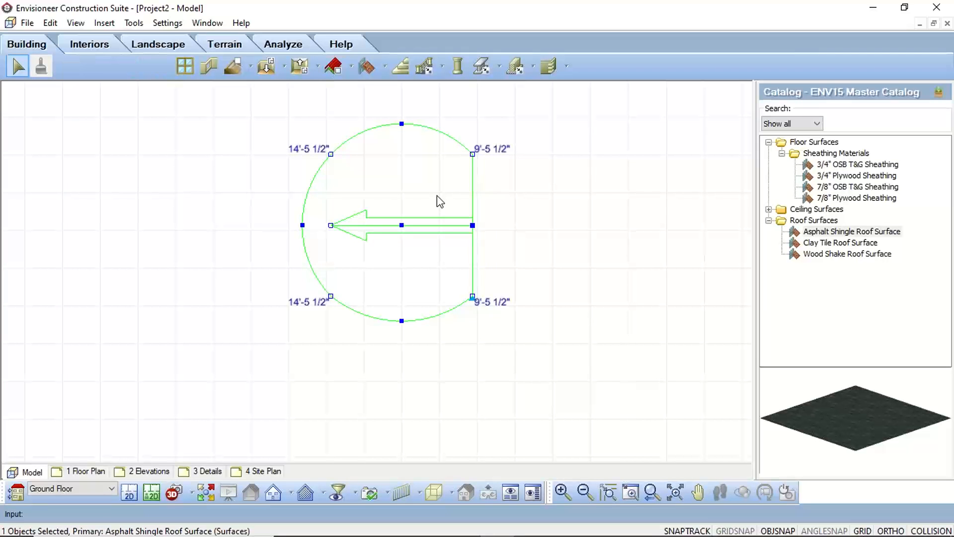
- Deselect the roof surface and undo all the curve edits made to its edges
click(543, 237)
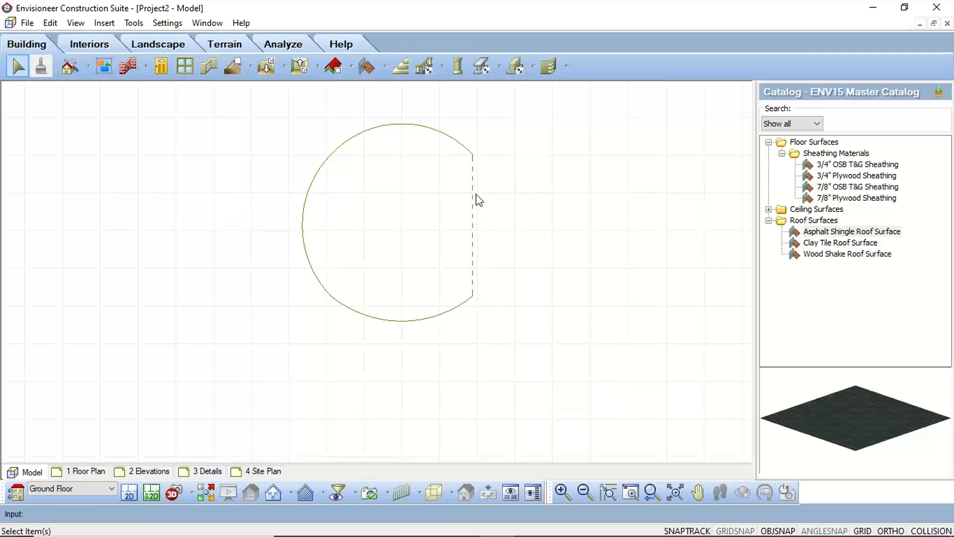
key(ctrl+z)
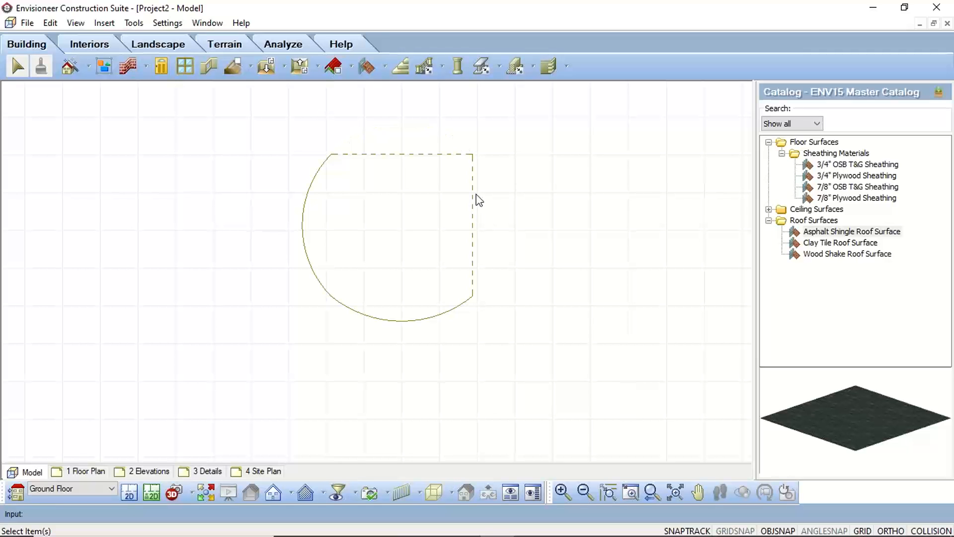
key(ctrl+z)
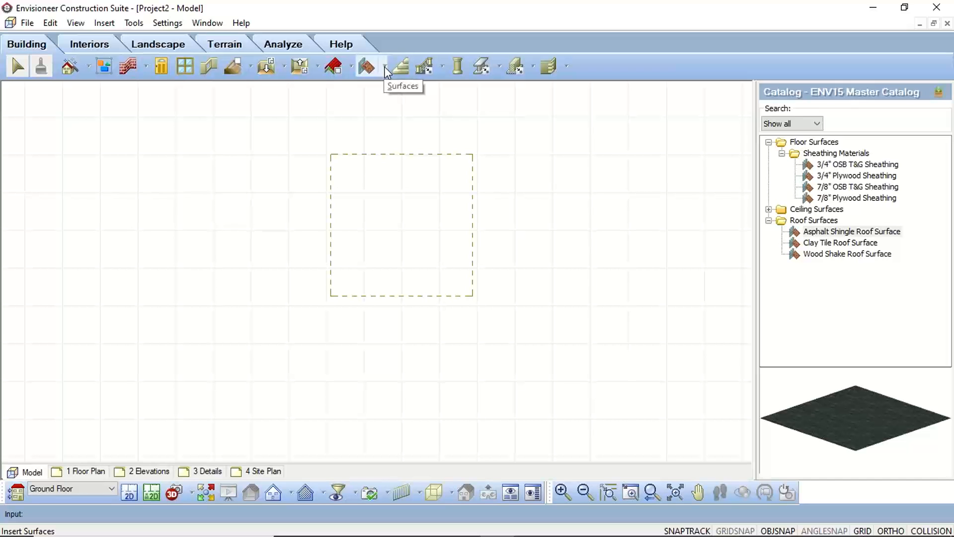
- Start the Roof Edge Type Editor and display the edge types of the asphalt shingle roof surface
click(105, 23)
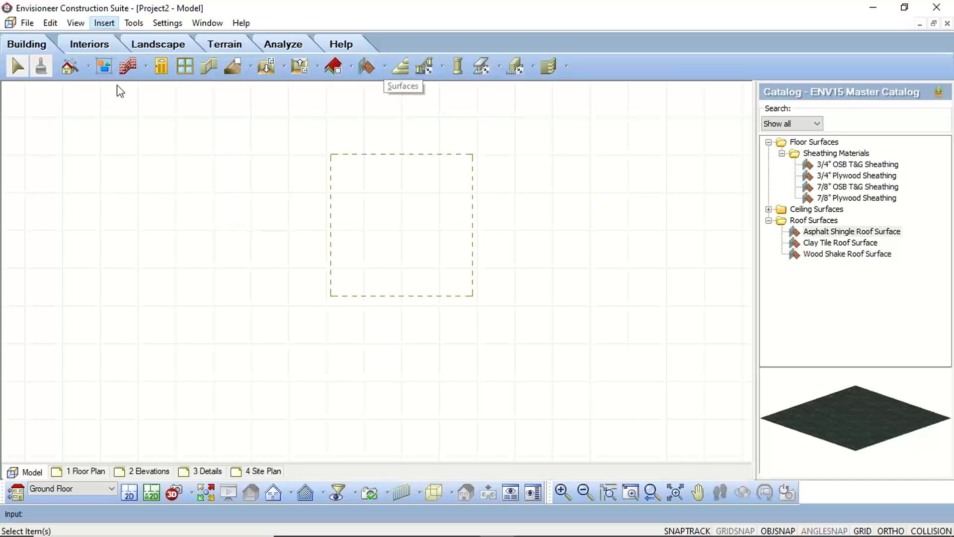
mouse_move(174, 200)
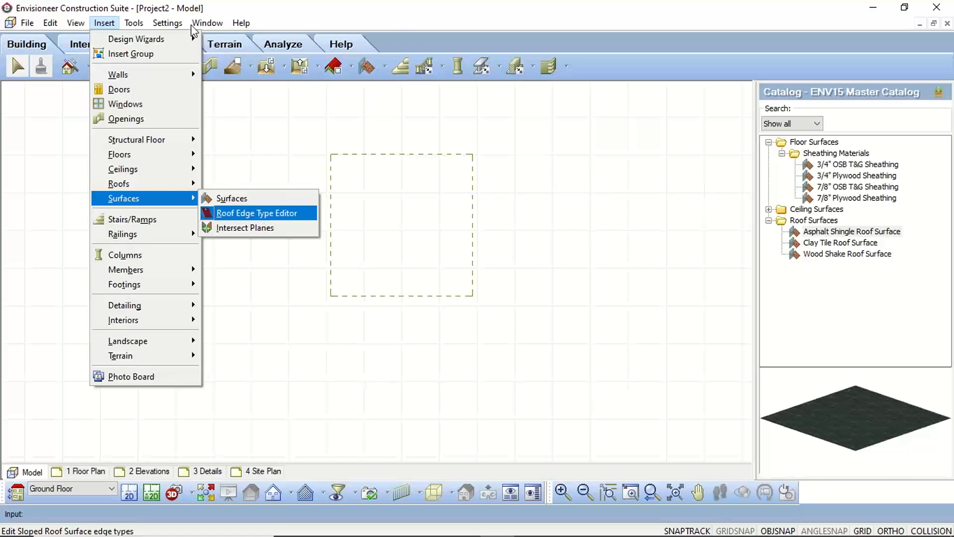
click(28, 44)
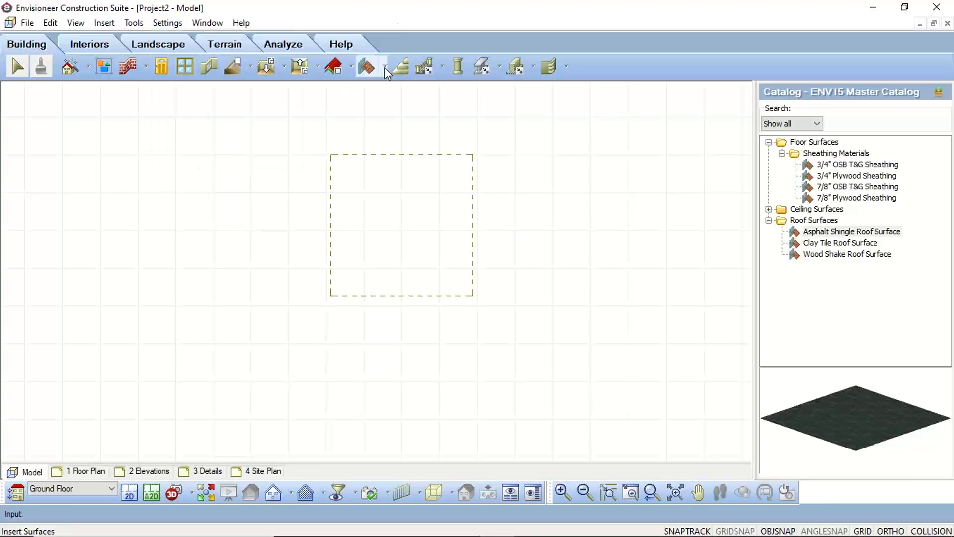
click(369, 69)
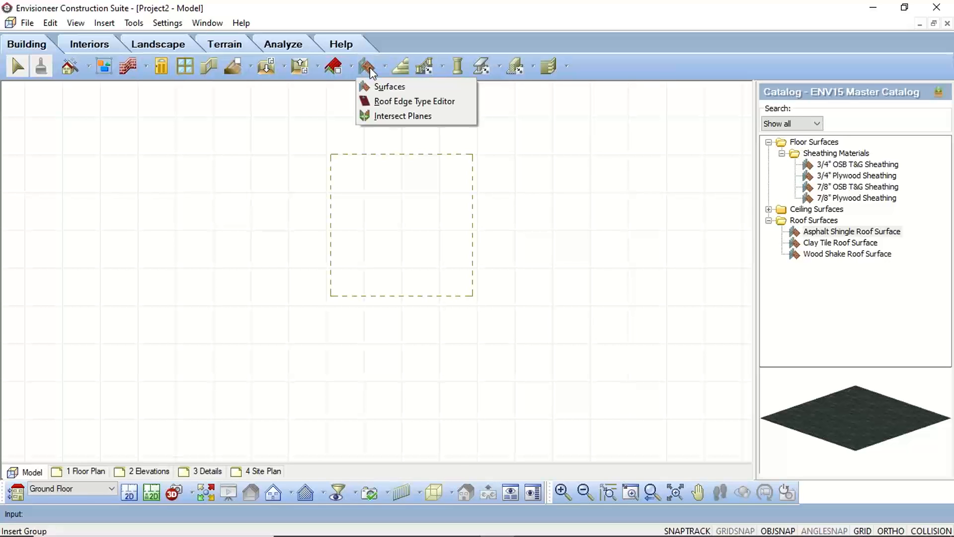
click(392, 102)
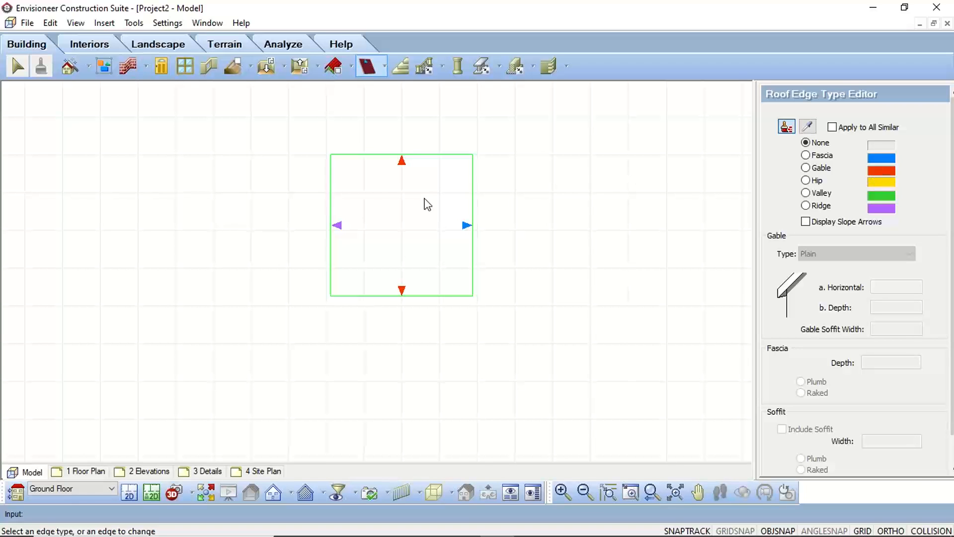
- Close the Roof Edge Type Editor
click(336, 218)
scroll(854, 378, down, 2)
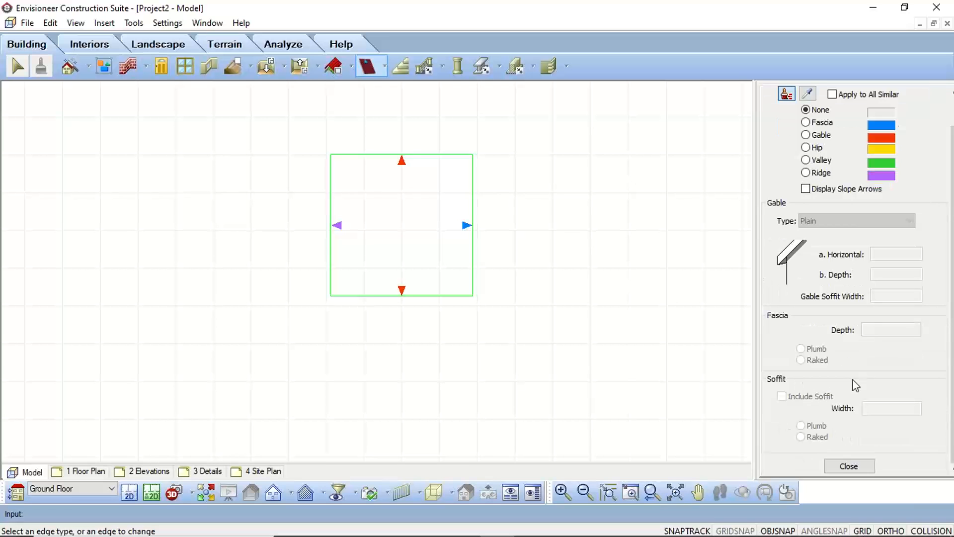
click(840, 467)
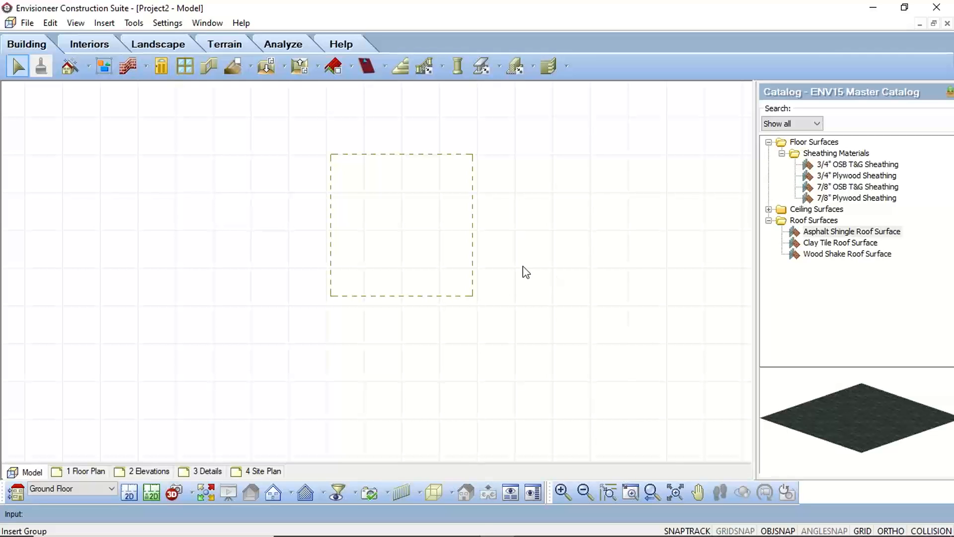
- Duplicate the asphalt shingle roof surface and place the copy about 20'-11" away in the 180° direction, beyond the original's high edge
click(509, 355)
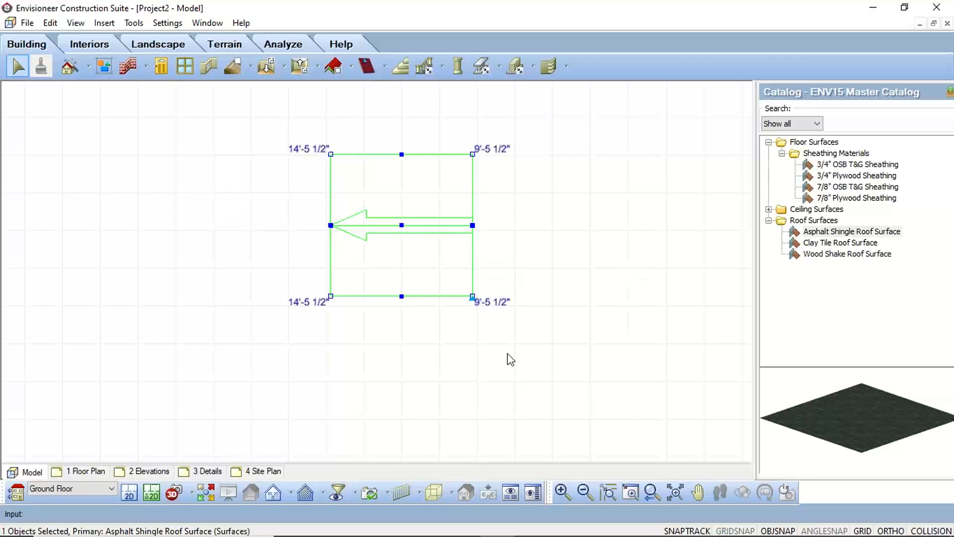
right_click(442, 262)
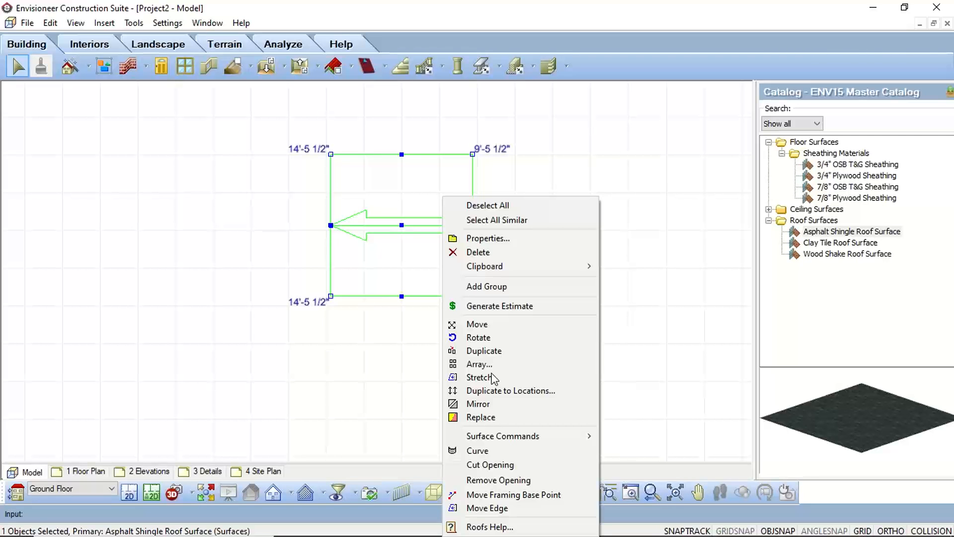
click(512, 354)
scroll(512, 354, down, 2)
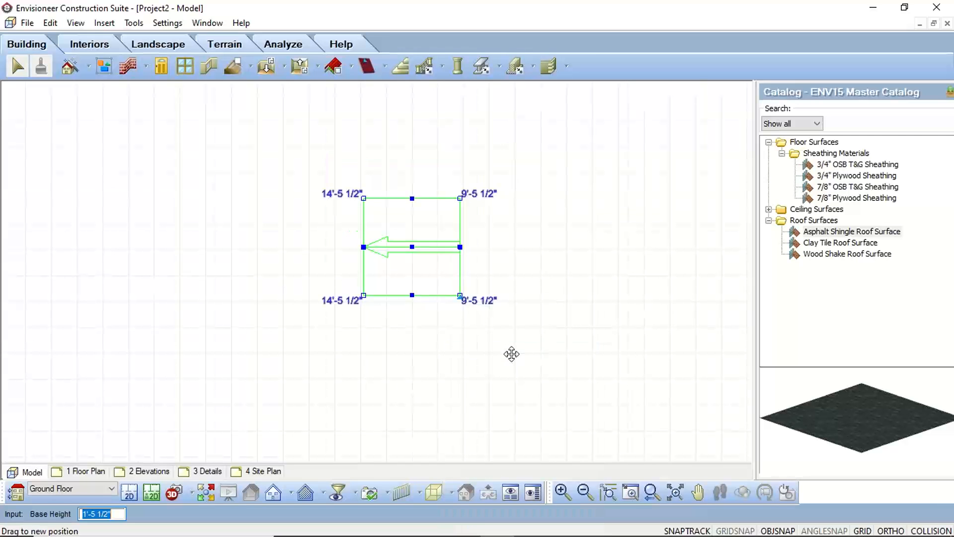
click(434, 264)
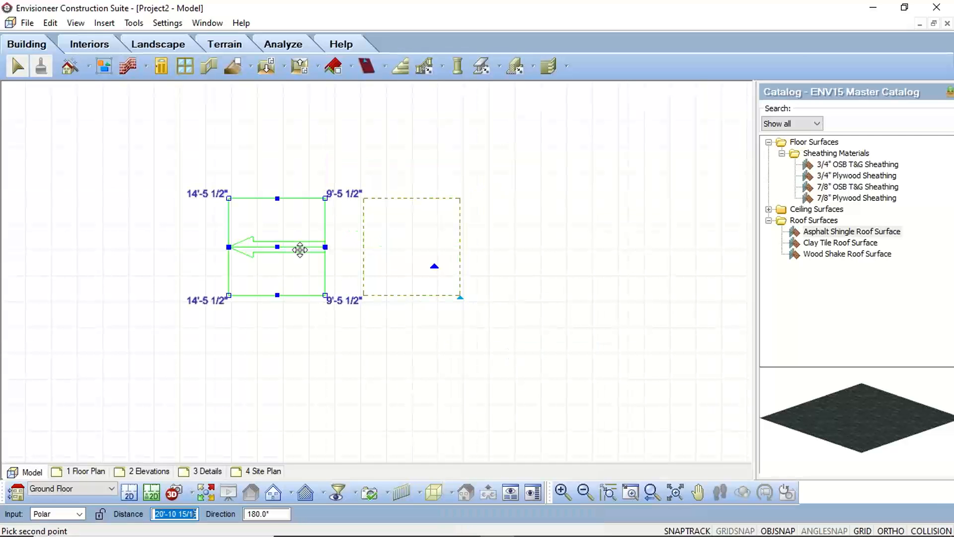
- Rotate the copied roof surface 90° clockwise about its low corner nearest the original's upper edge, so its slope arrow points up the plan
right_click(340, 249)
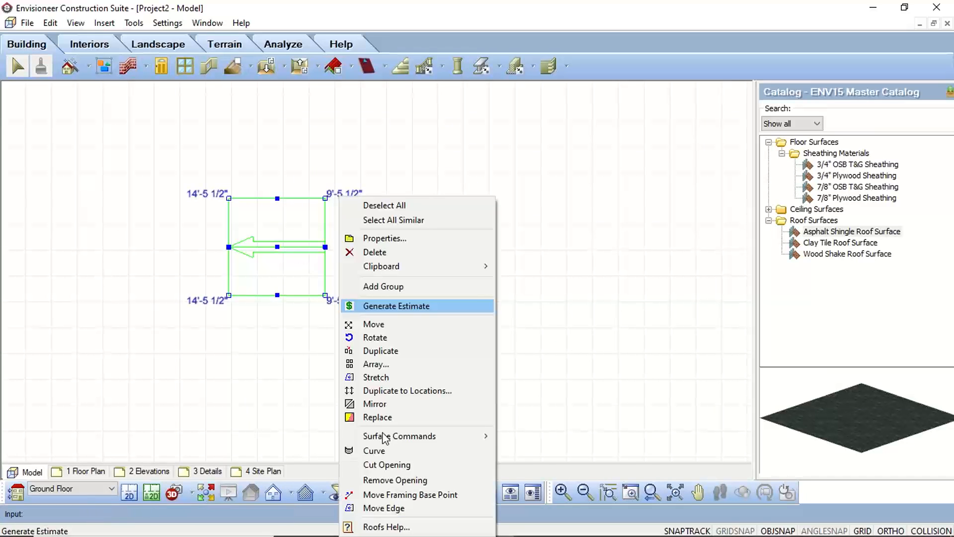
click(389, 338)
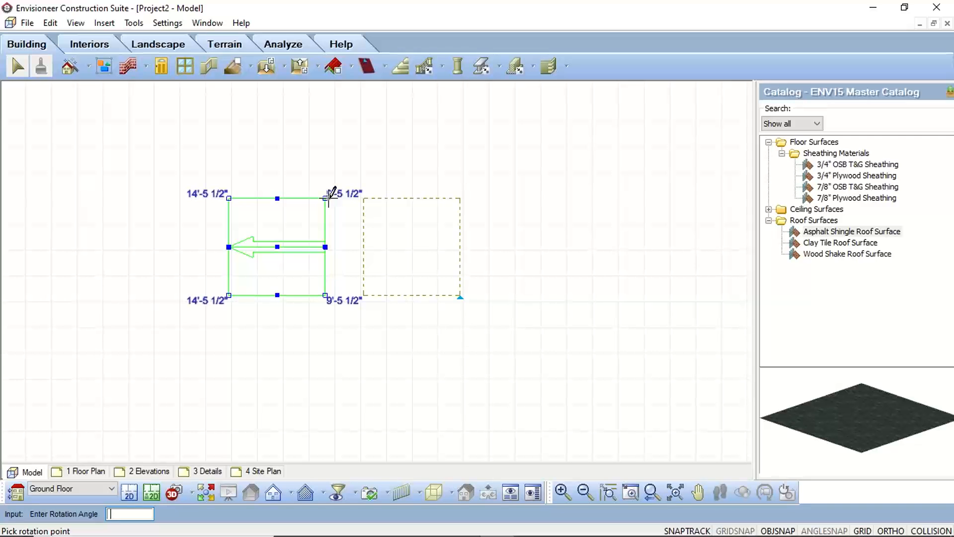
click(416, 341)
- Move the rotated roof surface so the right end of its high edge meets the original surface's lower-left corner, and deselect it
right_click(348, 144)
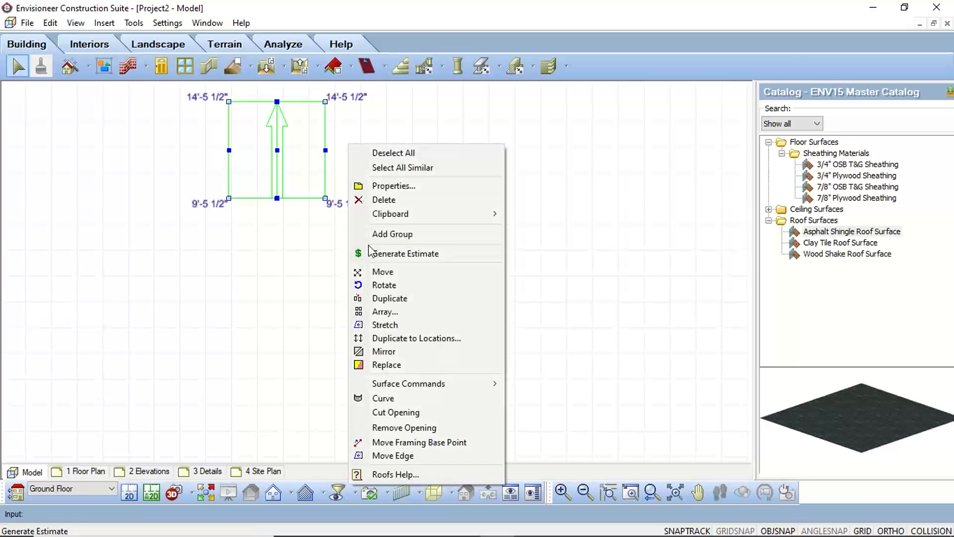
click(382, 271)
click(368, 245)
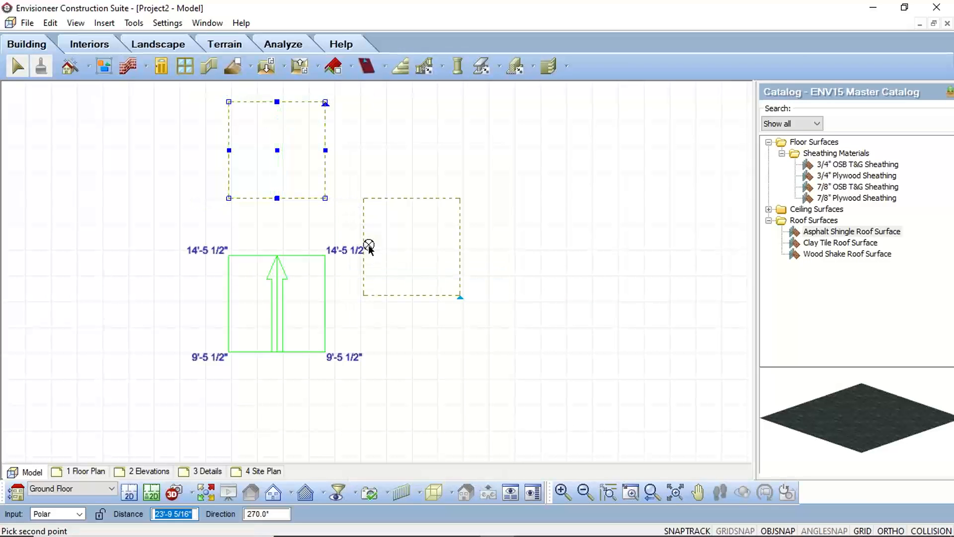
key(Escape)
right_click(347, 352)
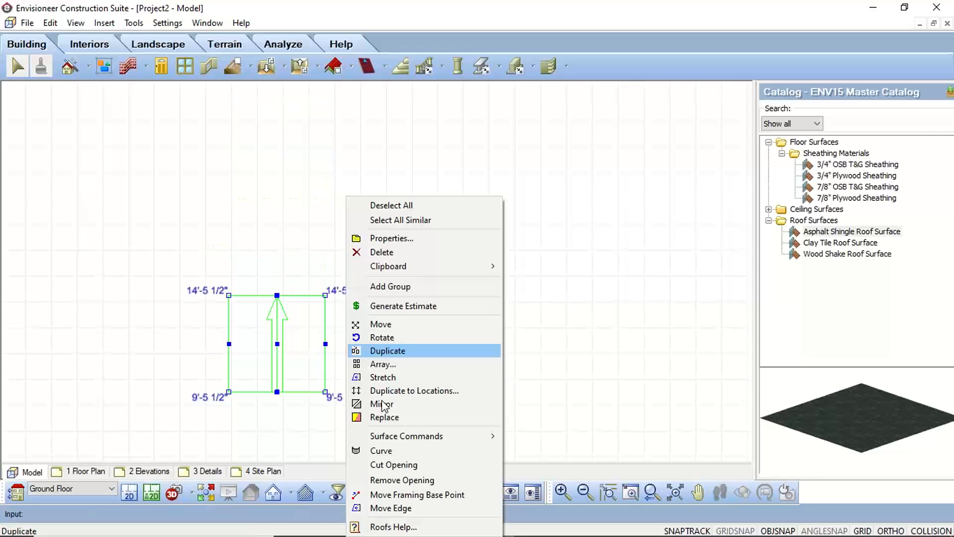
click(379, 324)
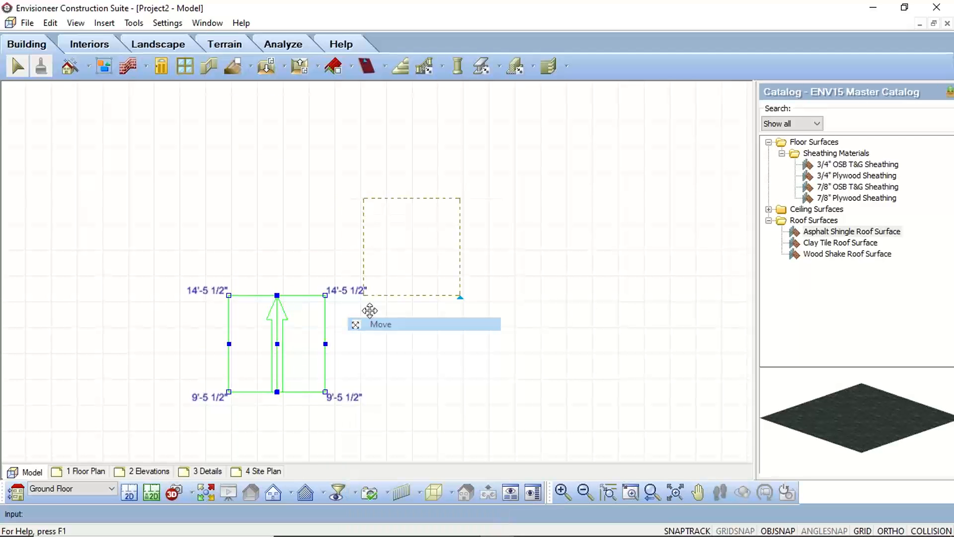
click(365, 296)
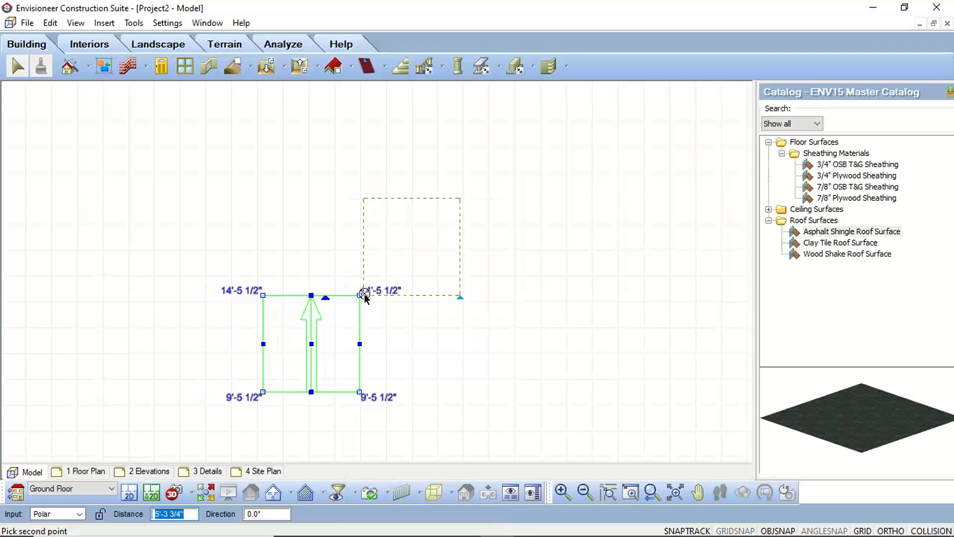
click(365, 298)
click(471, 349)
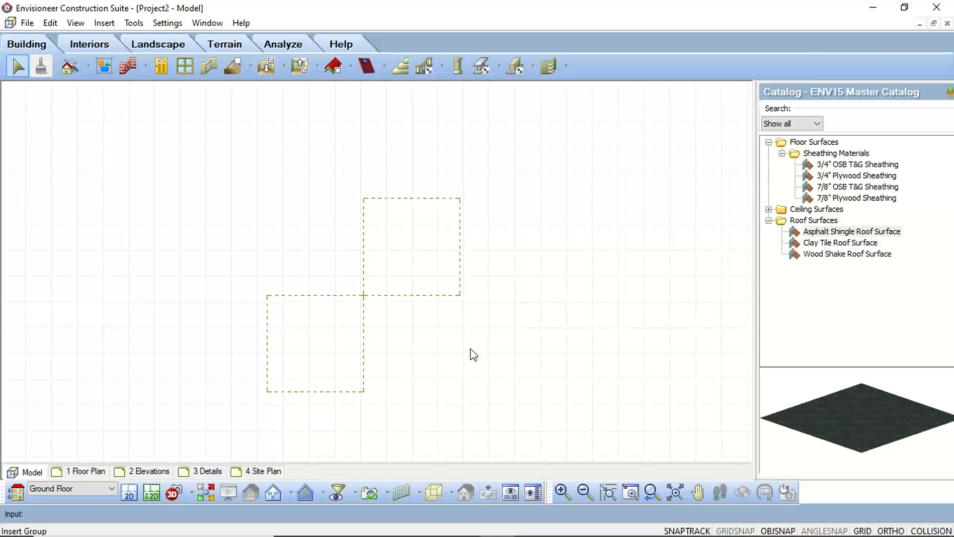
- Intersect the planes of the two roof surfaces, using the original's lower edge and the copy's right edge, and finish the command
click(112, 25)
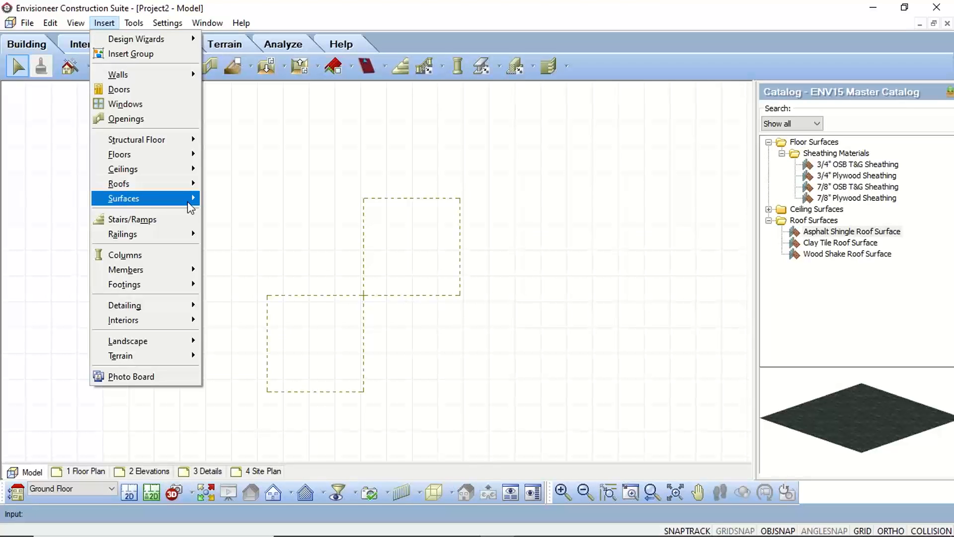
mouse_move(191, 208)
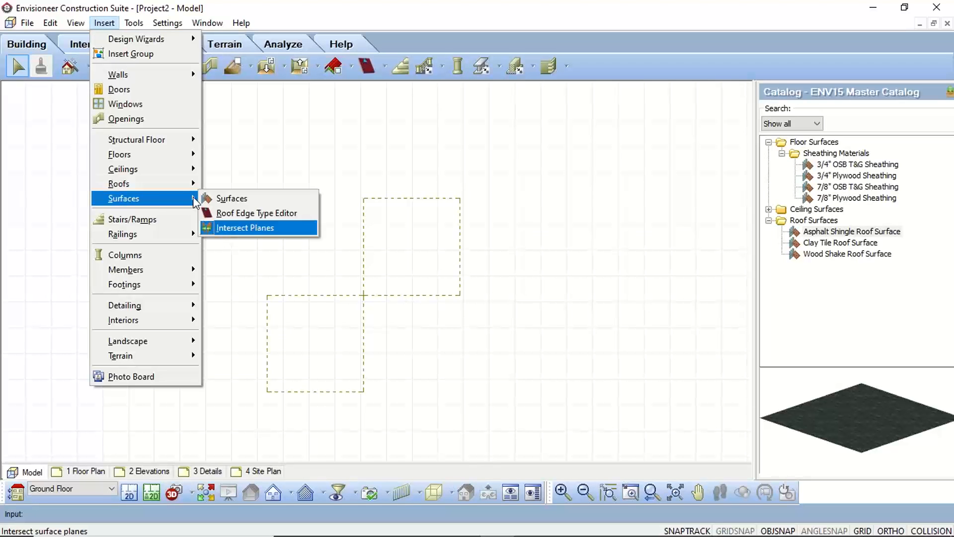
click(38, 54)
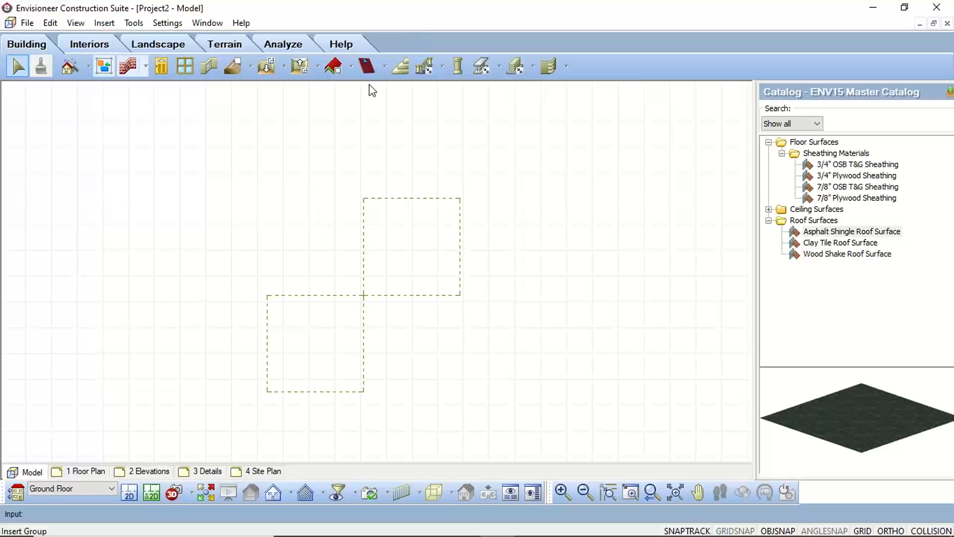
click(386, 66)
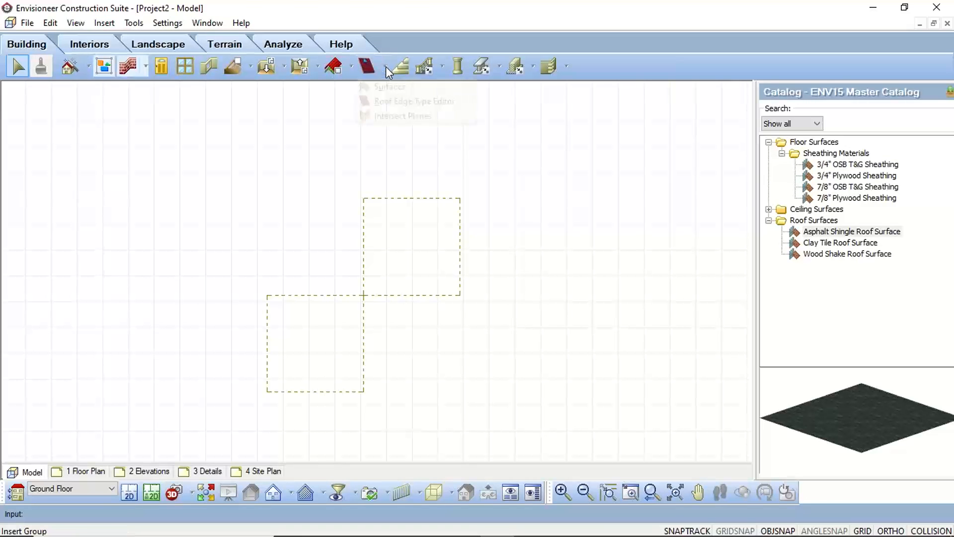
click(398, 118)
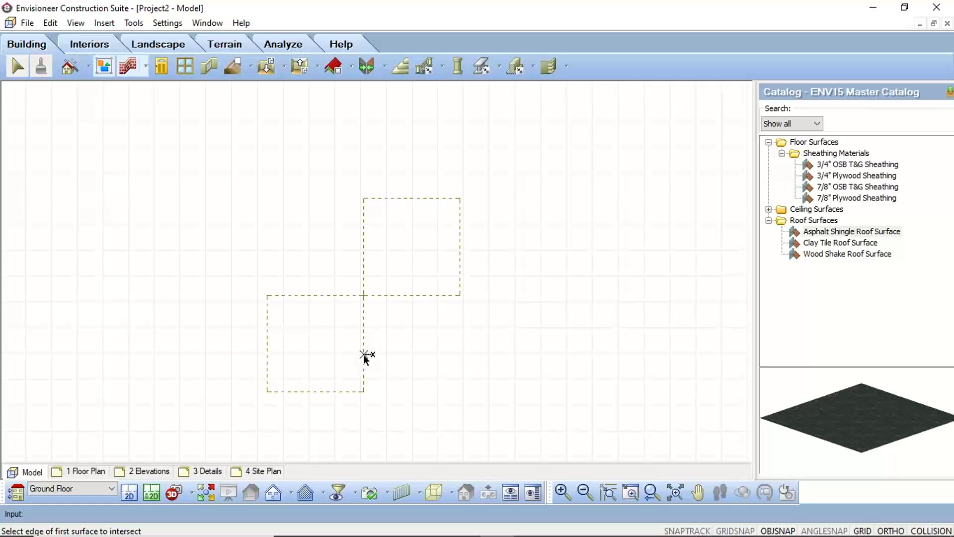
click(416, 296)
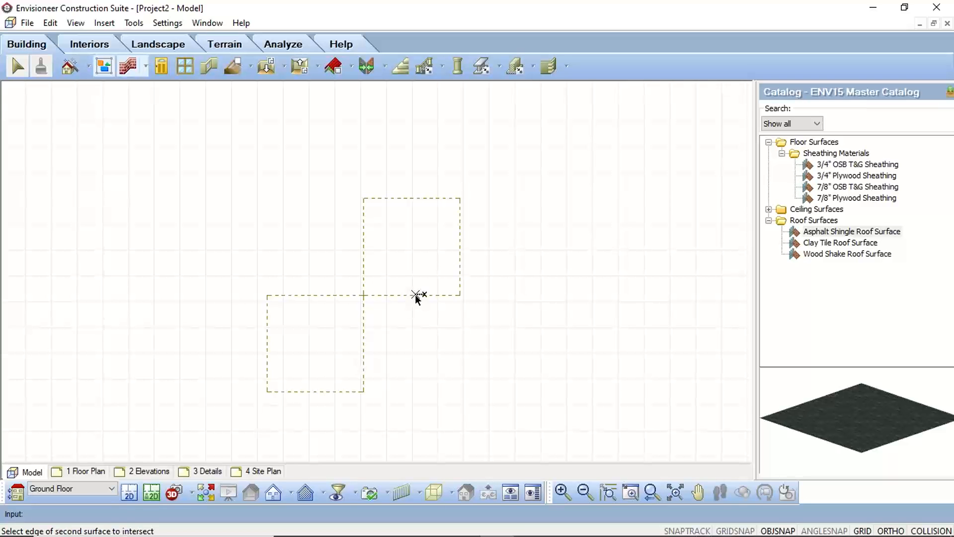
click(364, 349)
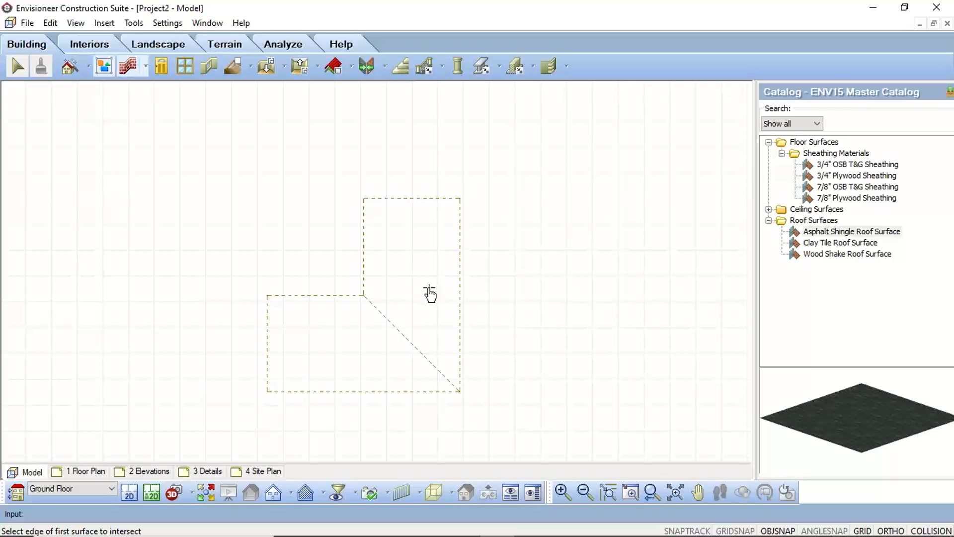
right_click(307, 269)
click(345, 281)
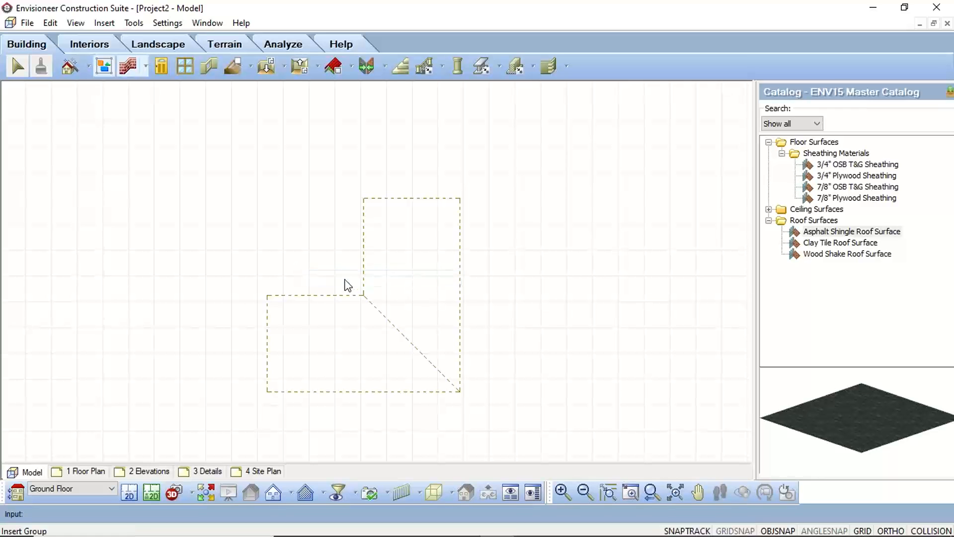
- Check the edge types of the intersected roof surfaces and inspect their diagonal joint from inside in a 3D camera view, returning to the 2D plan
click(385, 68)
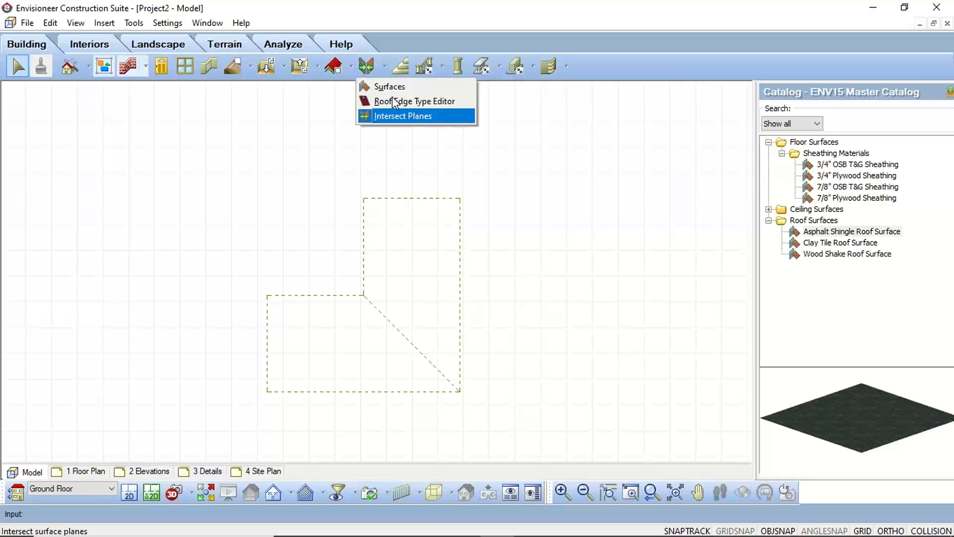
click(392, 100)
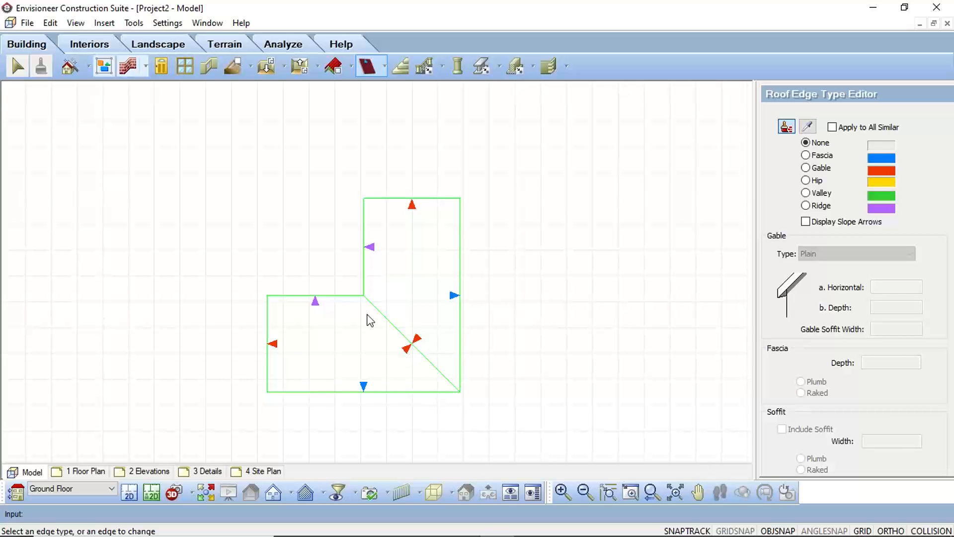
click(184, 494)
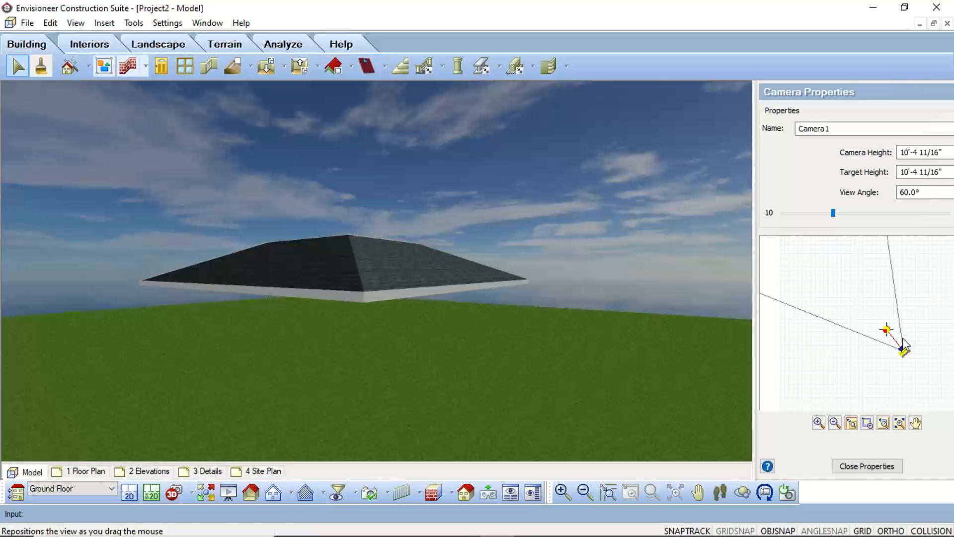
drag(903, 339, 870, 318)
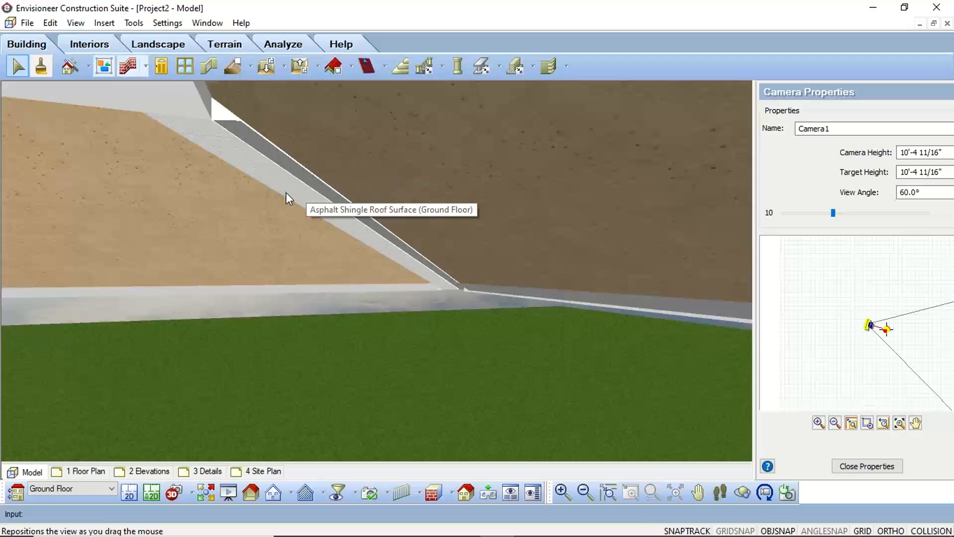
click(129, 494)
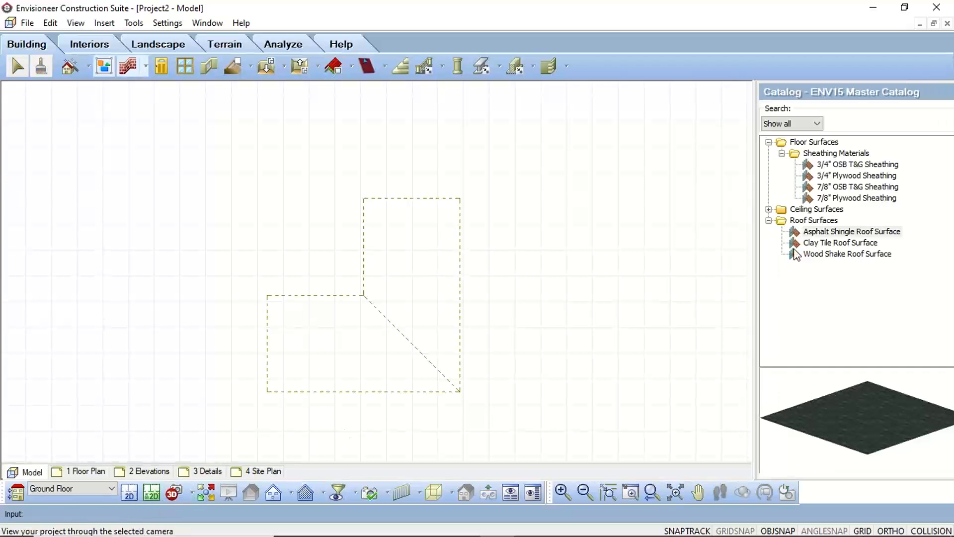
- Set the lower-left roof surface's diagonal edge to Hip and the other surface's adjoining edge to None in the Roof Edge Type Editor, and close it
click(424, 66)
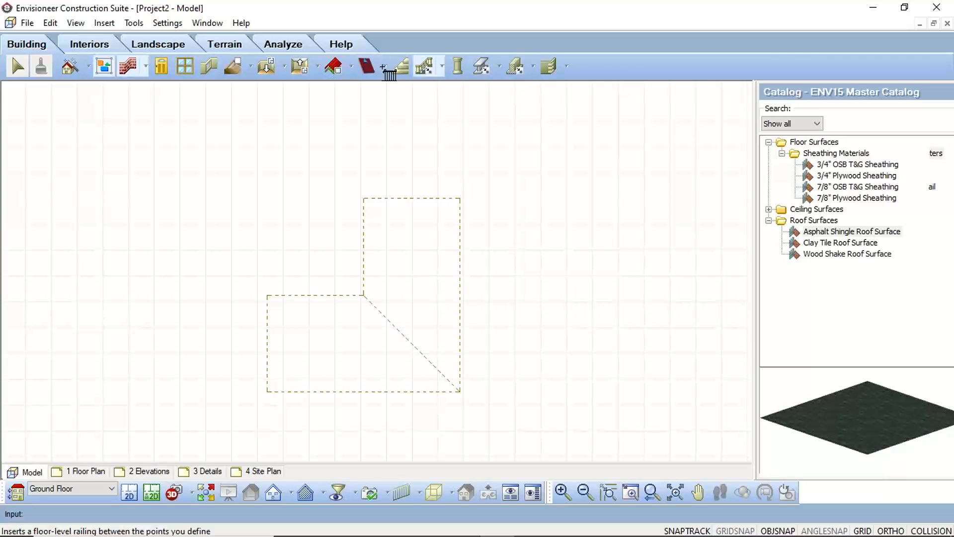
click(384, 66)
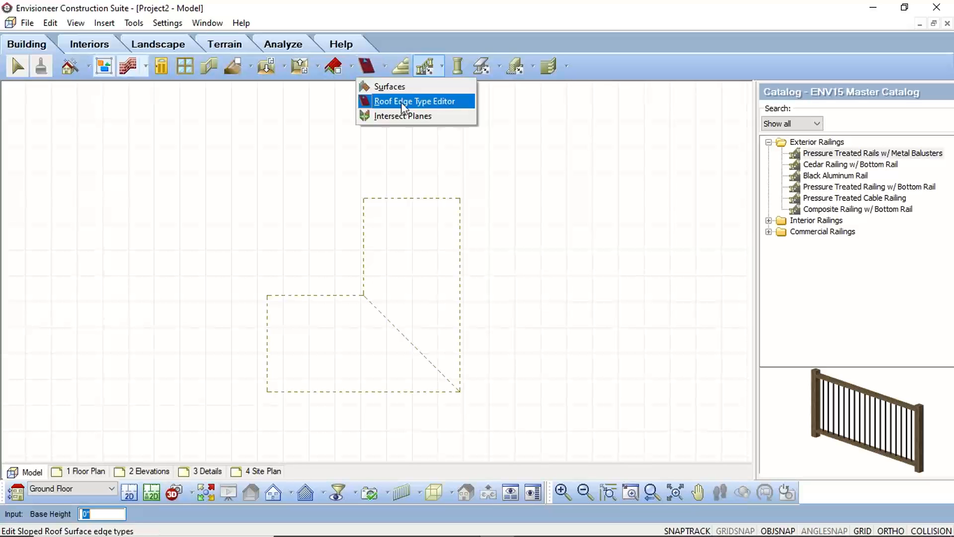
click(401, 101)
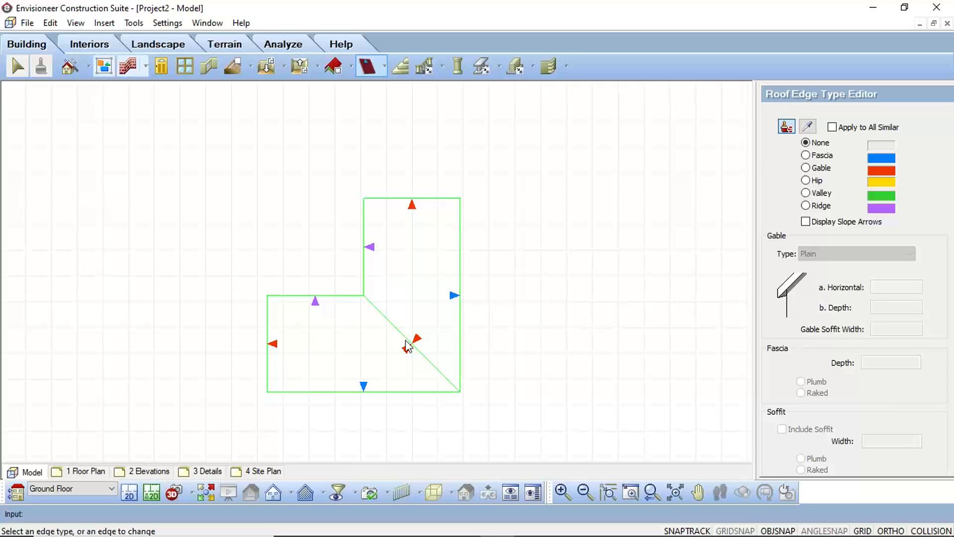
click(806, 180)
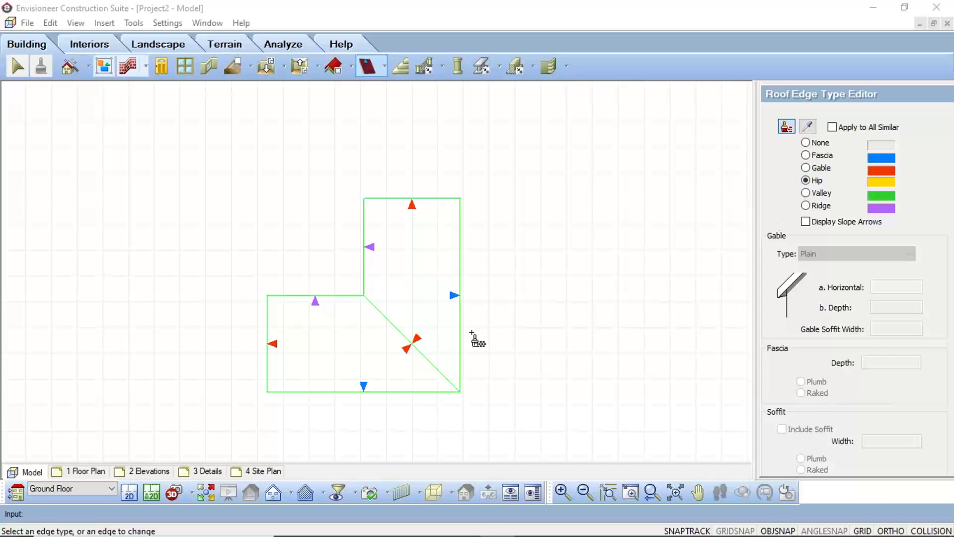
click(407, 347)
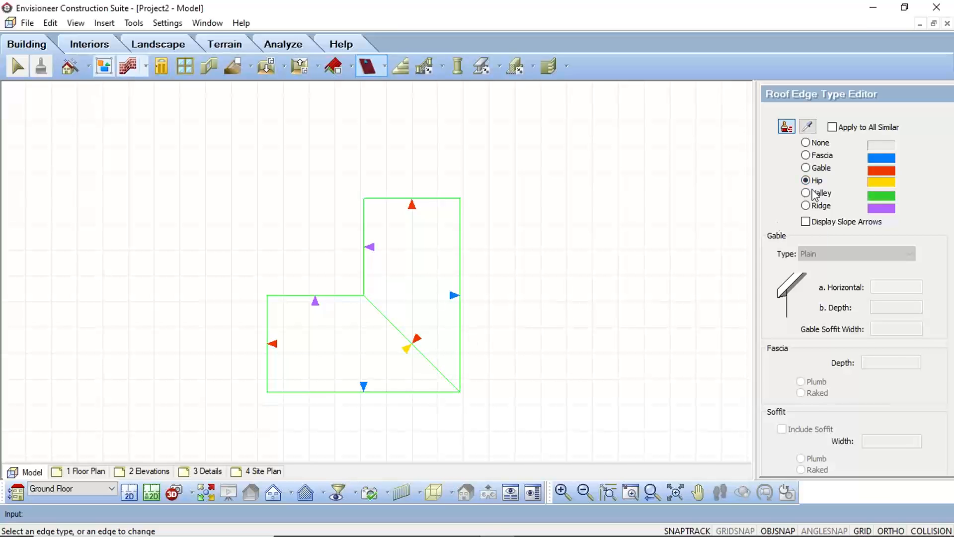
click(806, 143)
click(432, 354)
scroll(277, 223, down, 1)
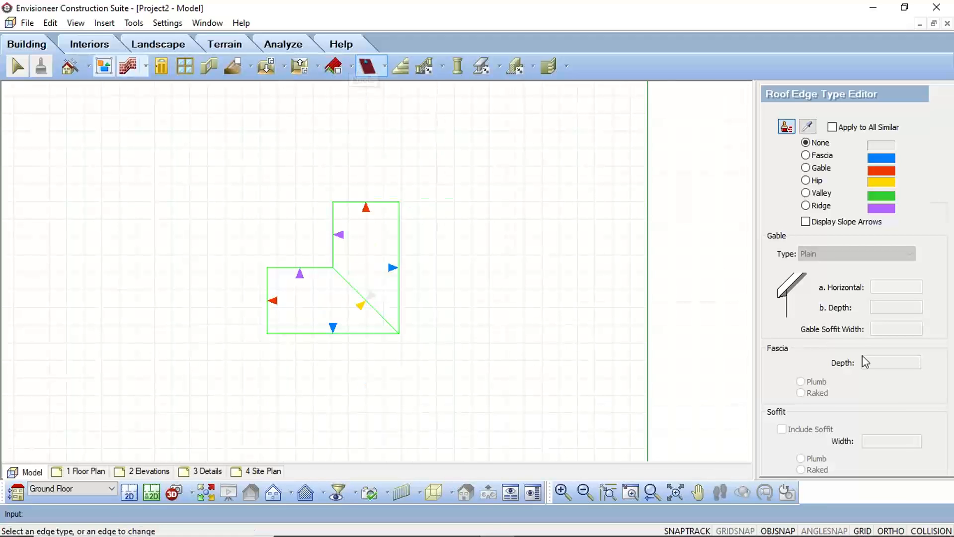
scroll(866, 362, down, 2)
click(846, 467)
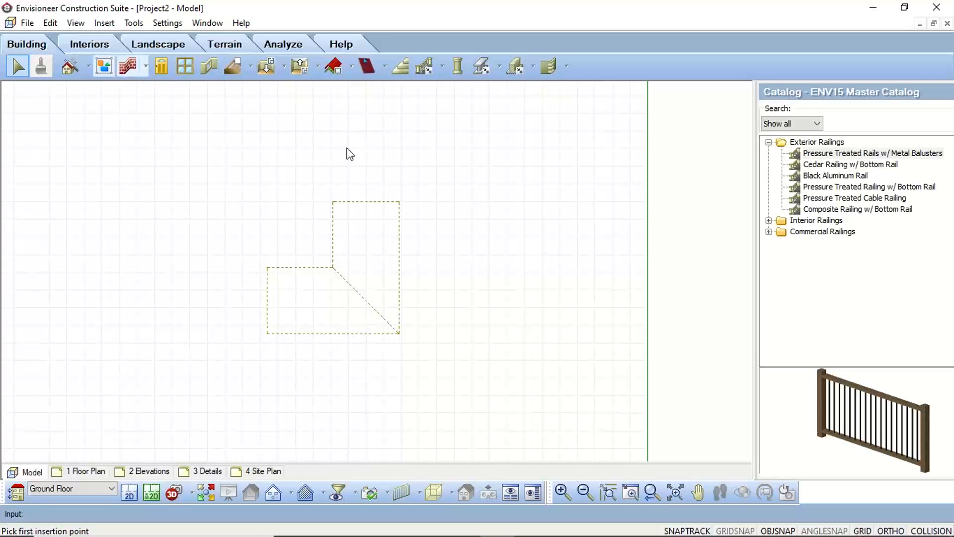
- Insert an 8/12 Slope Hip Roof by picking points, about 18'-5" wide and 17'-9" deep, beside the intersected roof surfaces
click(351, 66)
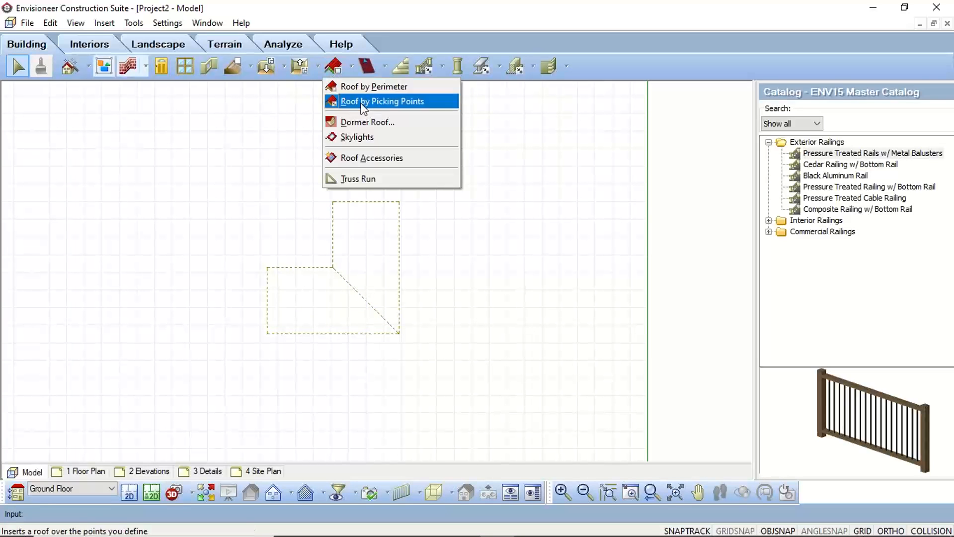
click(366, 104)
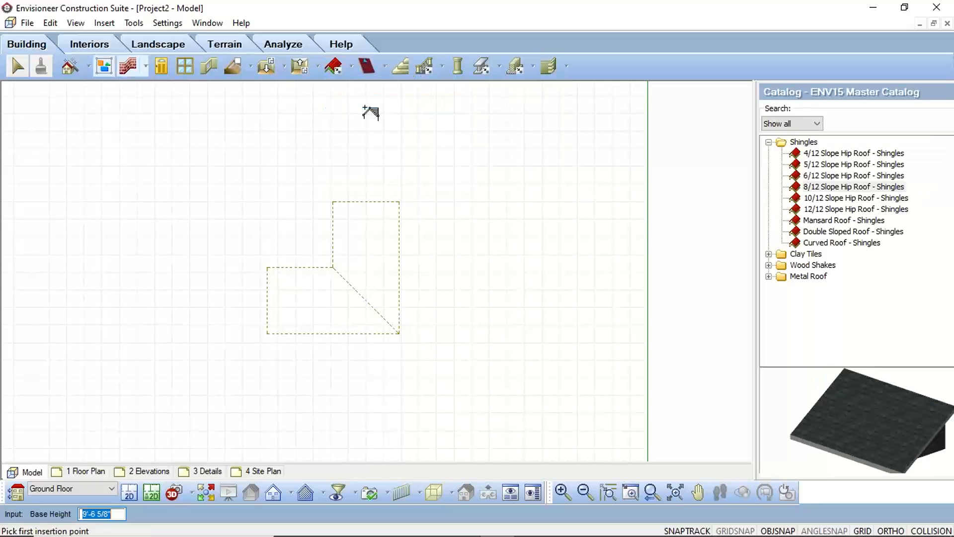
click(487, 297)
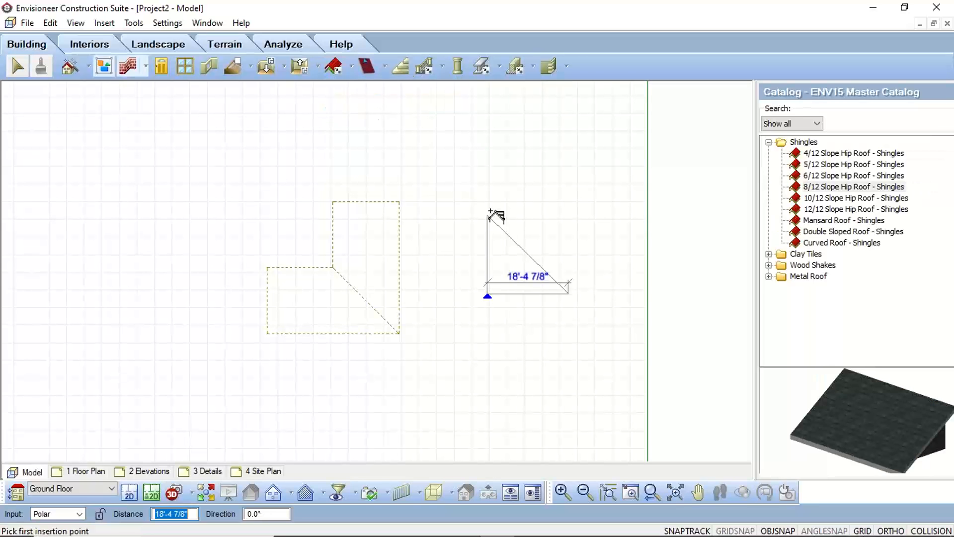
click(568, 294)
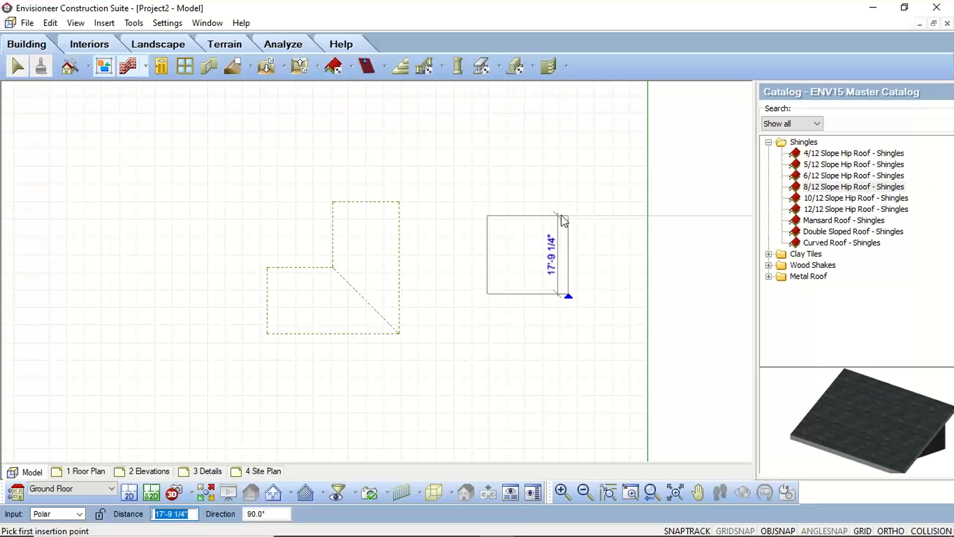
right_click(564, 221)
key(Return)
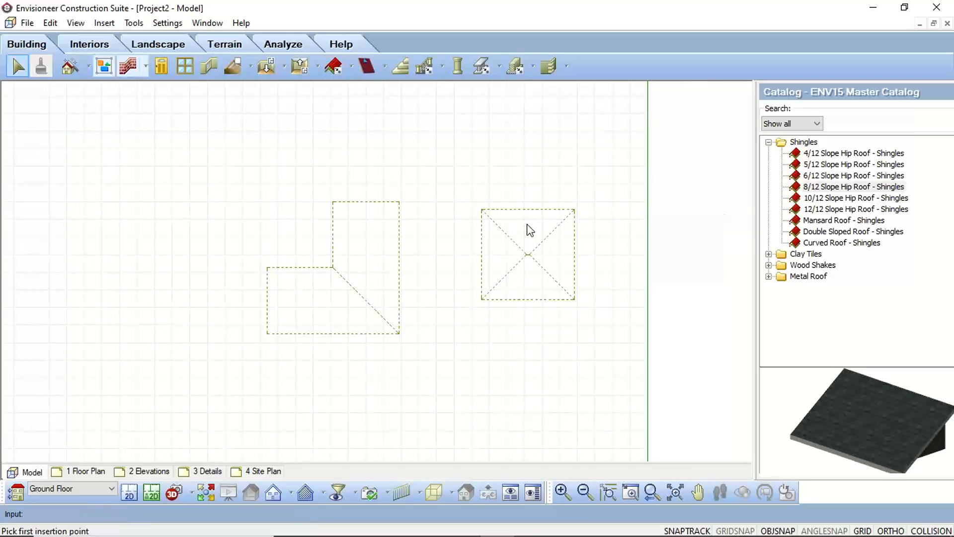
- Change the new rectangular roof's shape to Gable in its properties
right_click(528, 227)
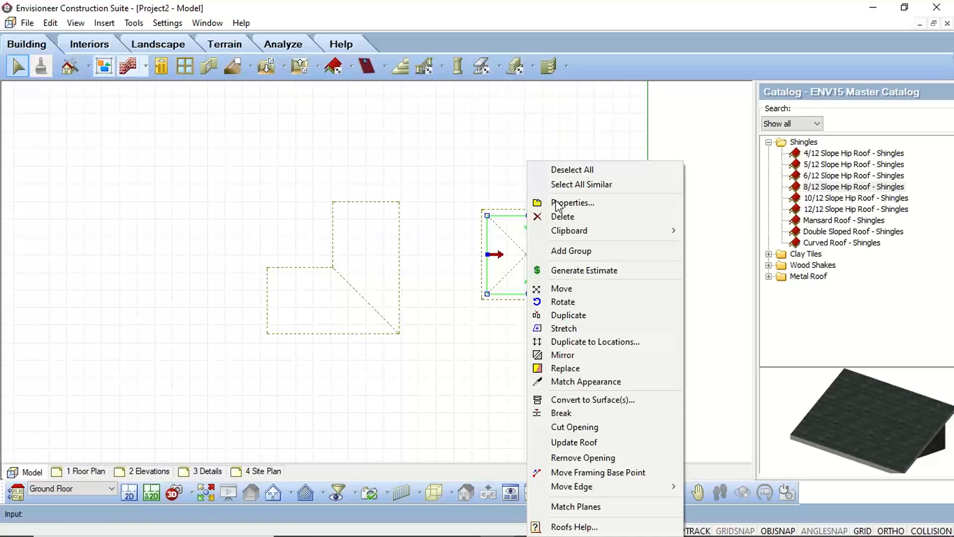
click(572, 203)
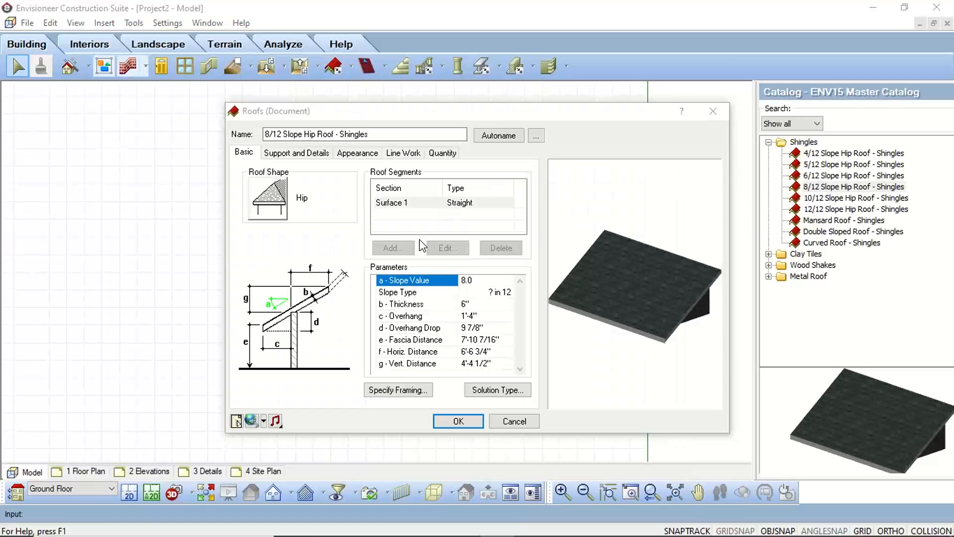
click(268, 196)
click(484, 209)
click(479, 423)
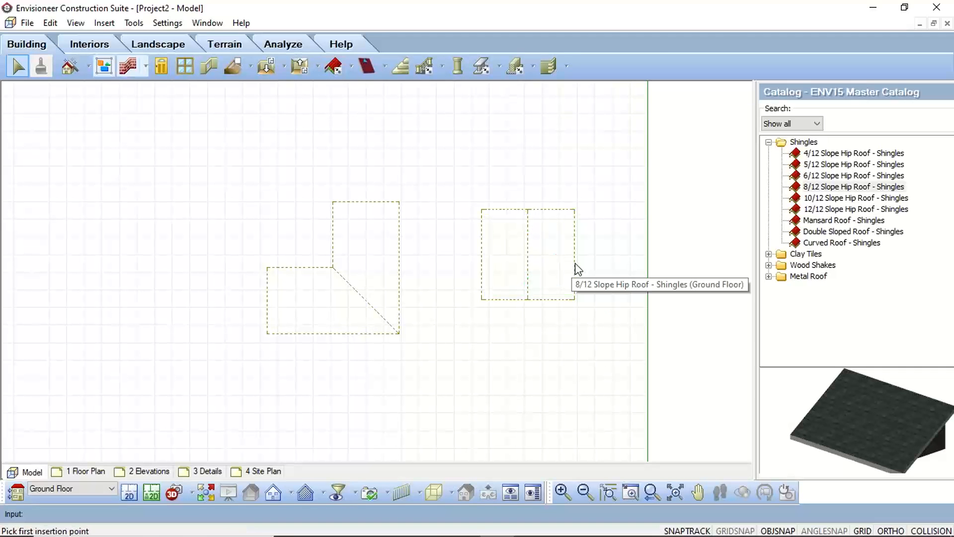
- Convert the gable roof to Asphalt Shingle Roof Surfaces and select its right-hand surface
right_click(576, 271)
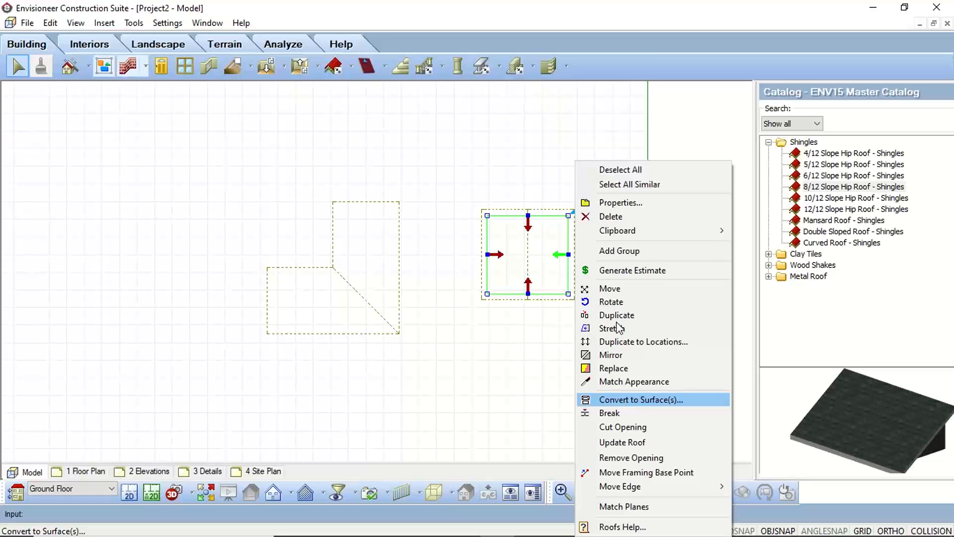
click(626, 403)
click(445, 227)
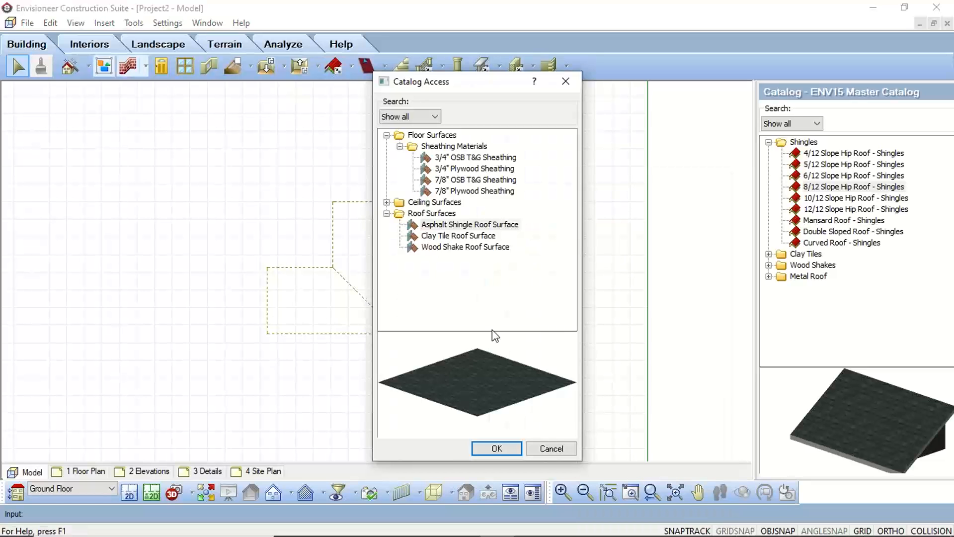
click(497, 449)
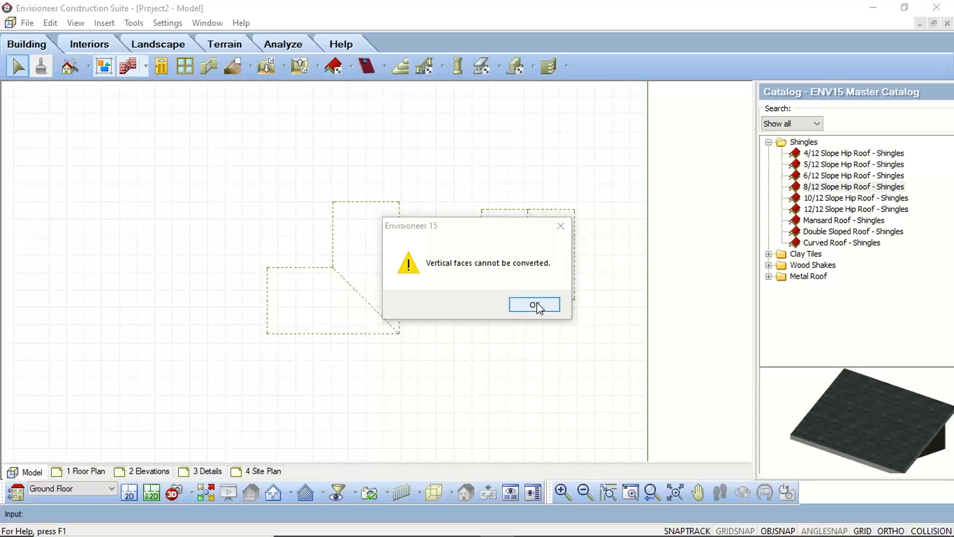
key(Return)
click(575, 264)
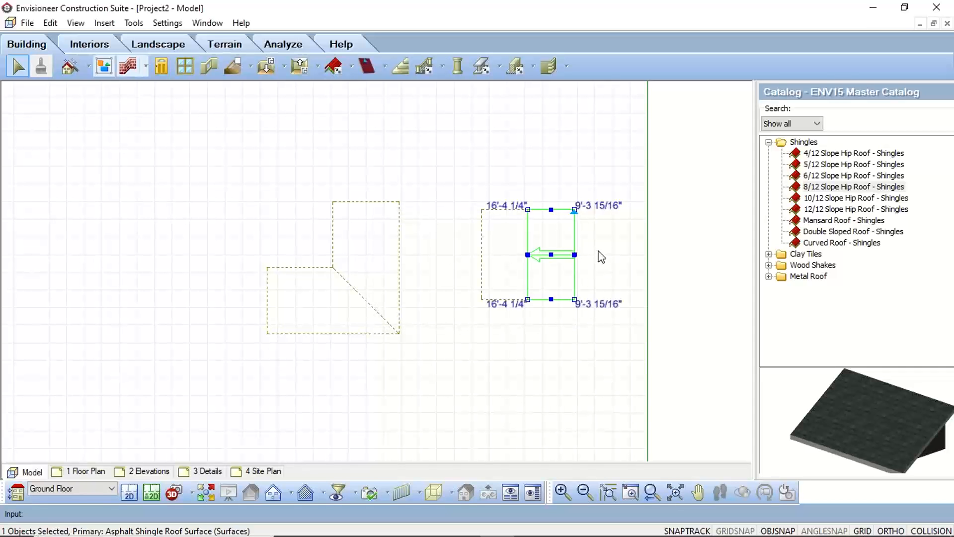
- Open the Roof Edge Type Editor and choose the Gable edge type with the Squared gable style
click(371, 65)
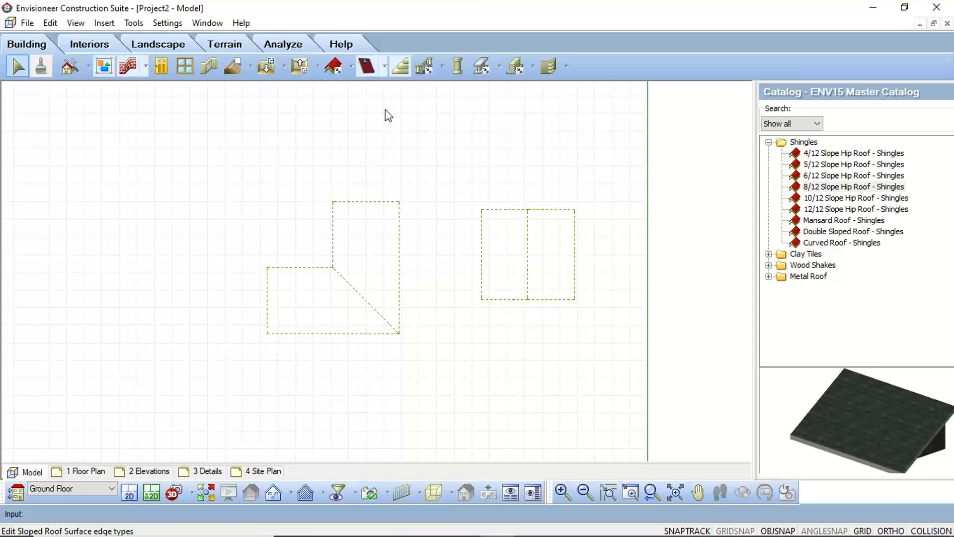
click(385, 66)
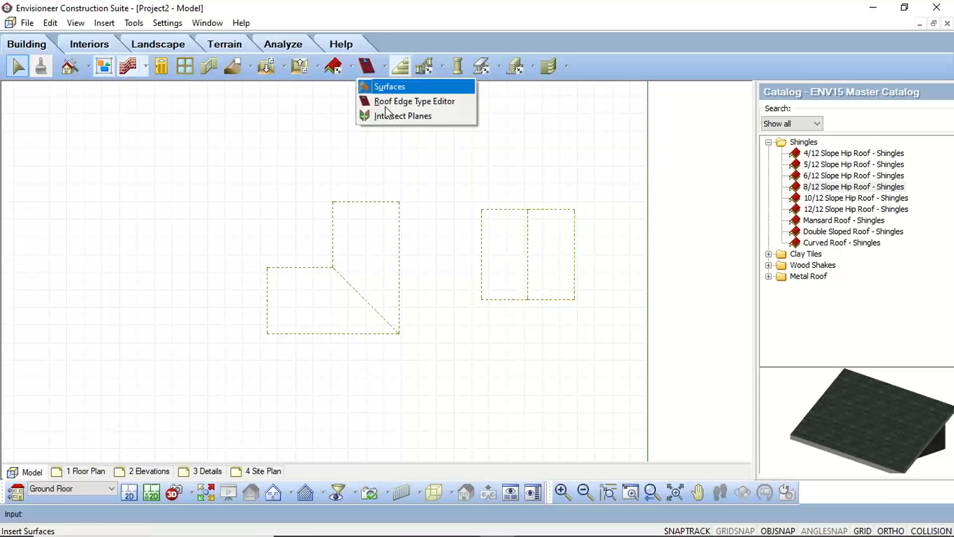
click(393, 102)
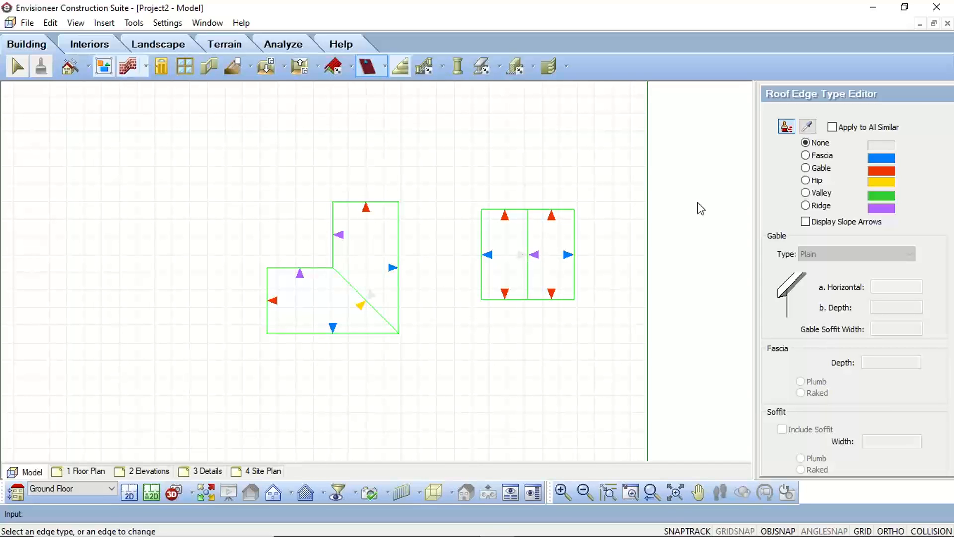
scroll(848, 370, down, 2)
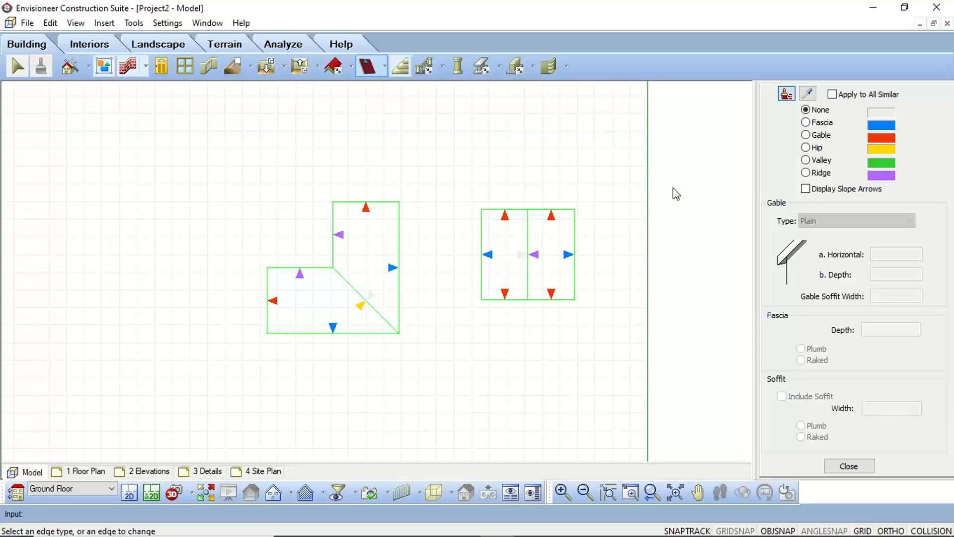
click(812, 145)
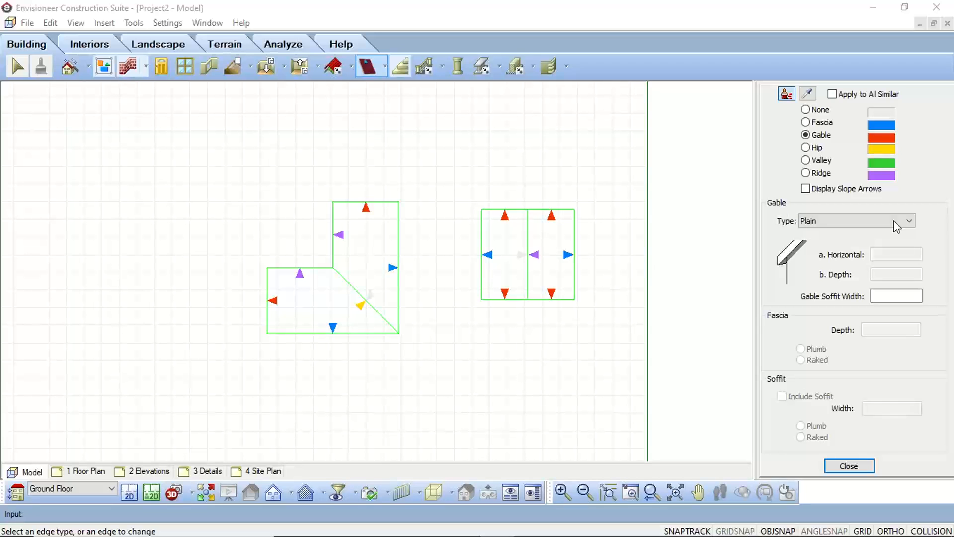
click(909, 221)
click(824, 246)
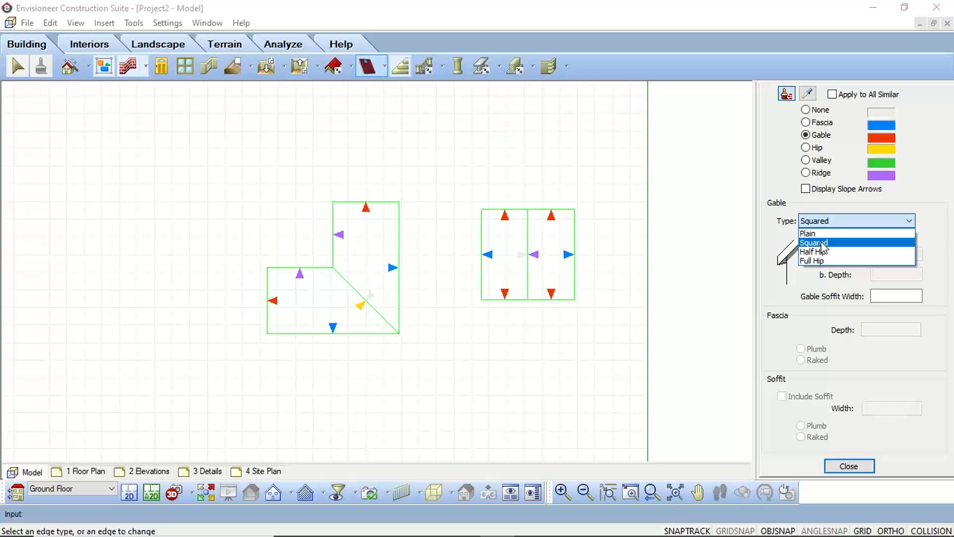
click(842, 242)
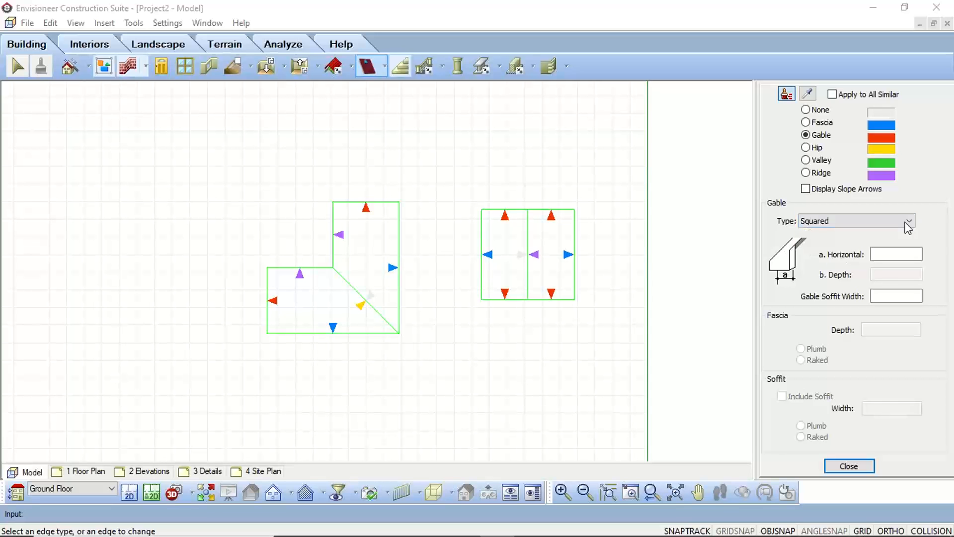
click(908, 222)
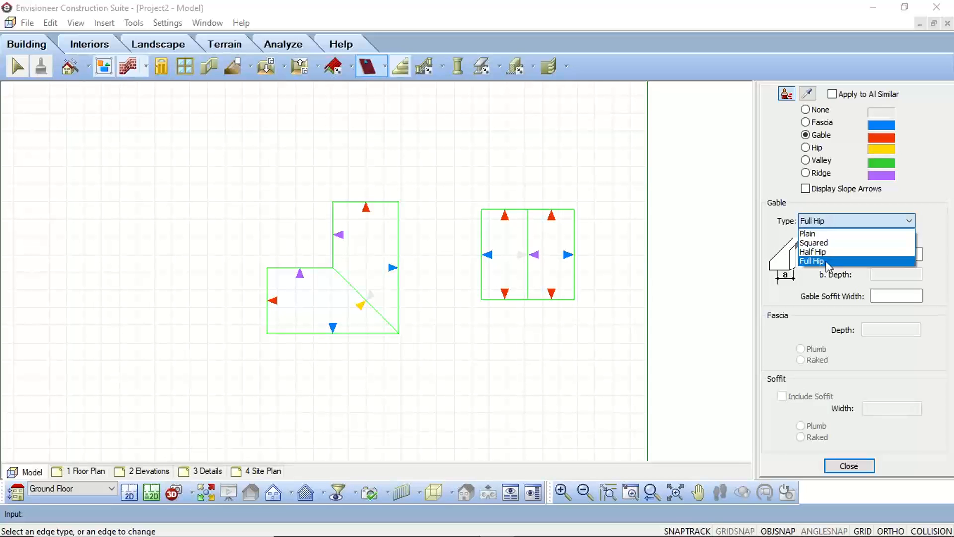
click(830, 244)
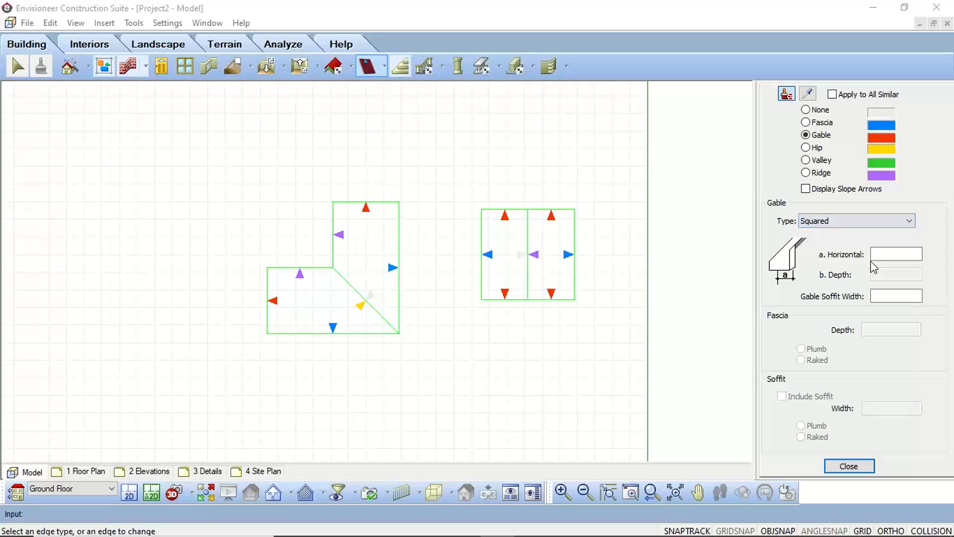
- Set the squared gable's horizontal and soffit width to 1', apply it to the converted roof's gable edges, and close the editor
click(888, 255)
text(1')
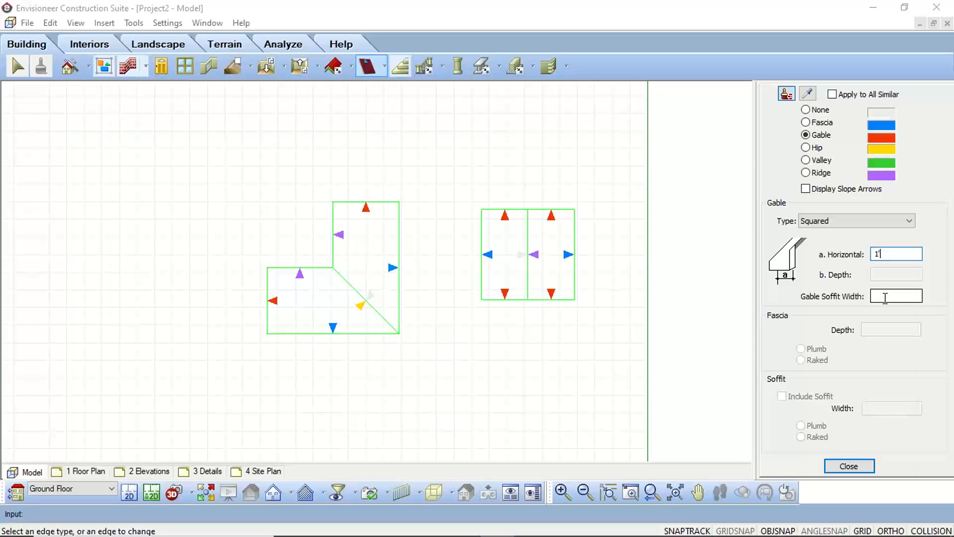
click(888, 295)
text(1')
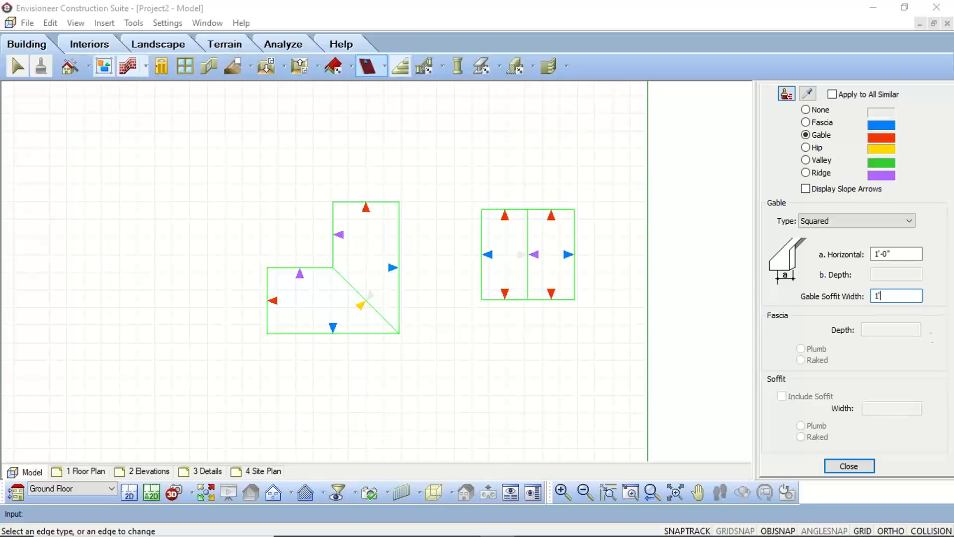
click(911, 254)
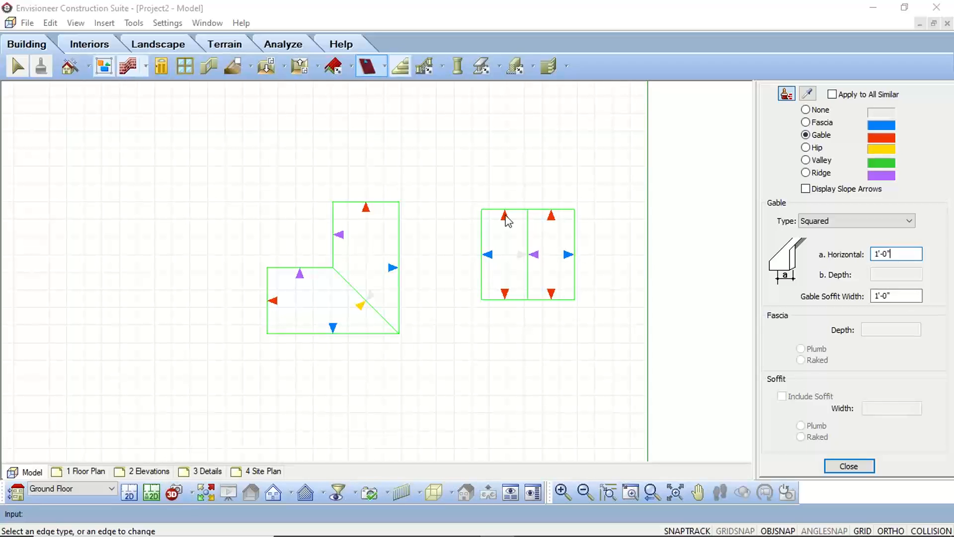
click(550, 216)
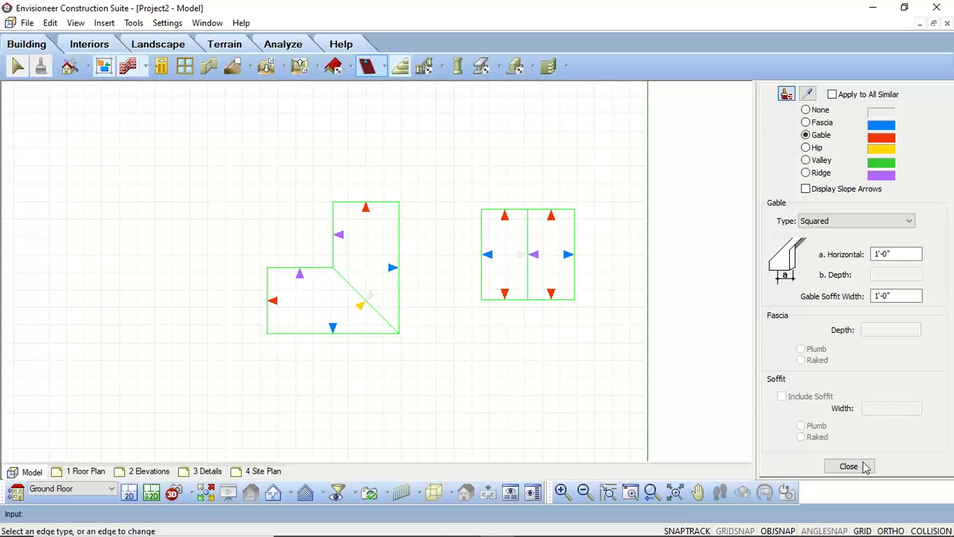
click(849, 466)
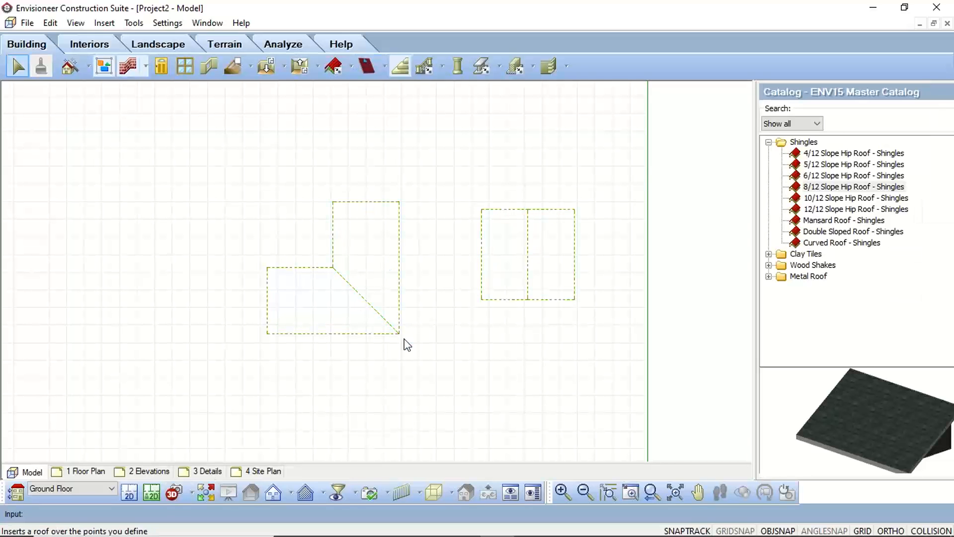
- Inspect the squared gable ends from outside in a 3D camera view displayed as Rendered Outline, and return to the 2D plan
click(193, 492)
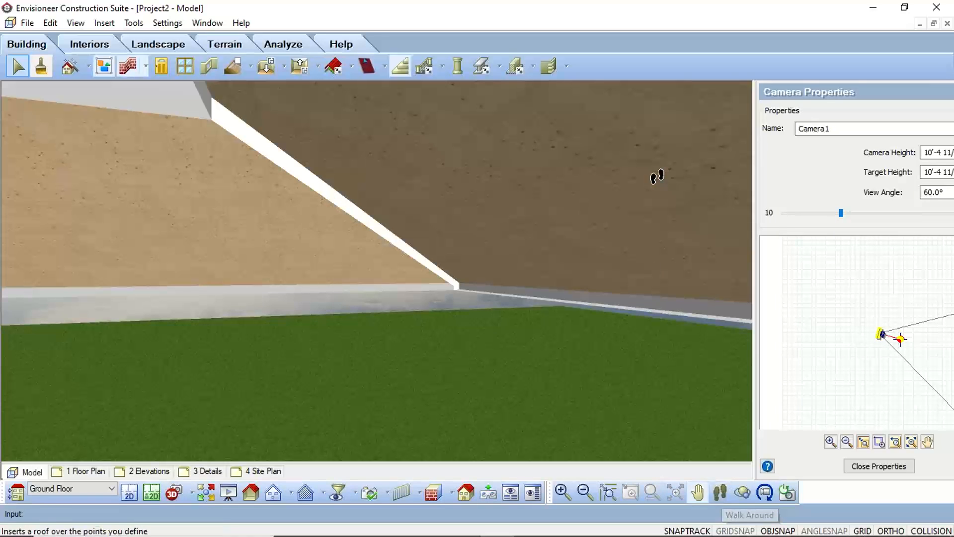
drag(657, 176, 648, 167)
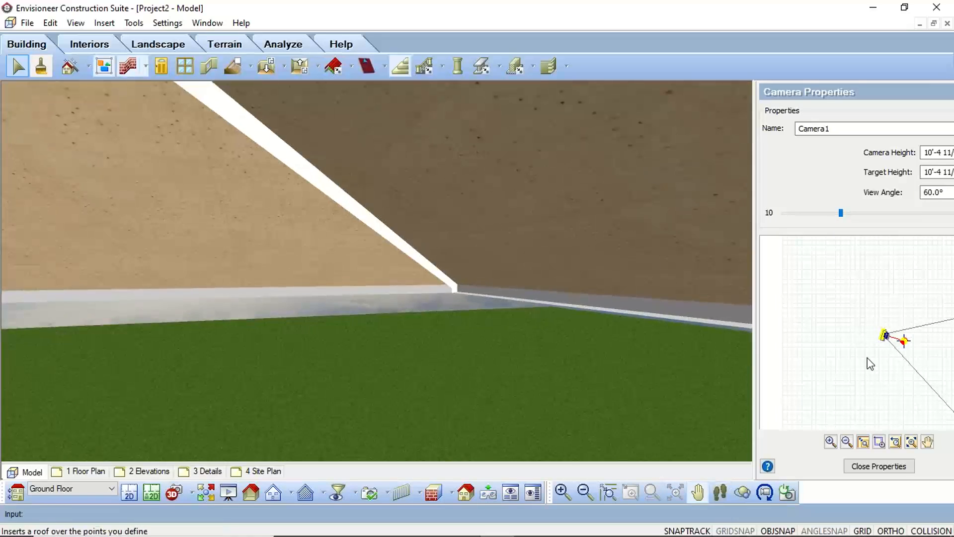
drag(867, 358, 898, 387)
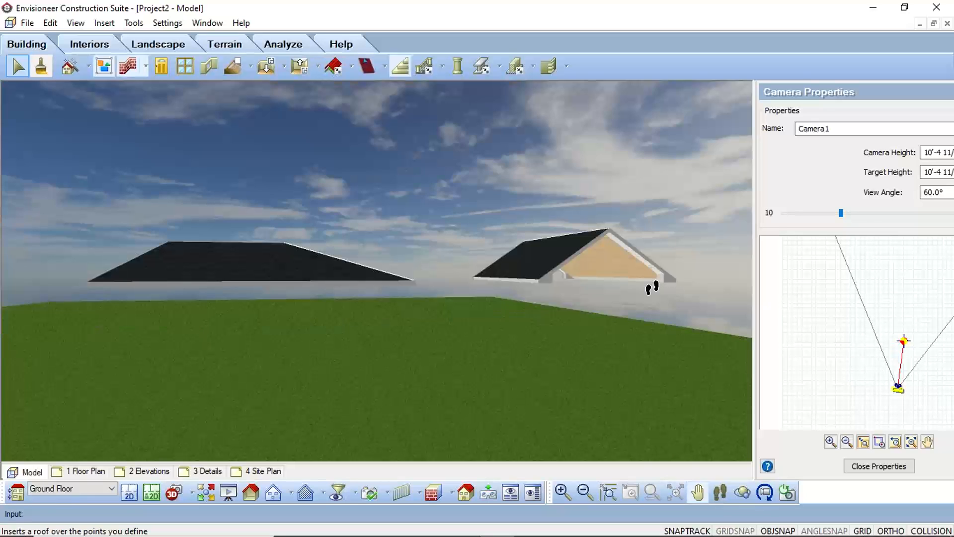
click(720, 492)
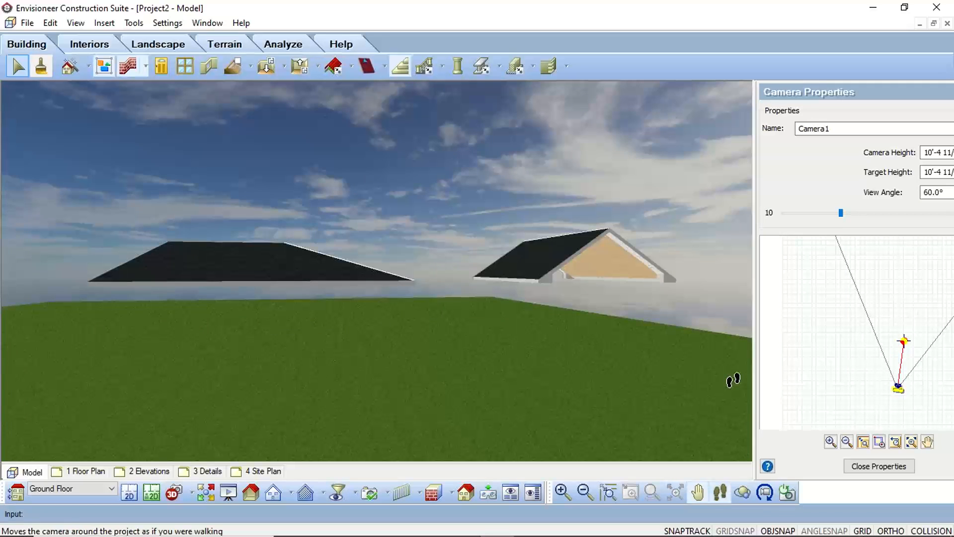
drag(647, 320, 605, 239)
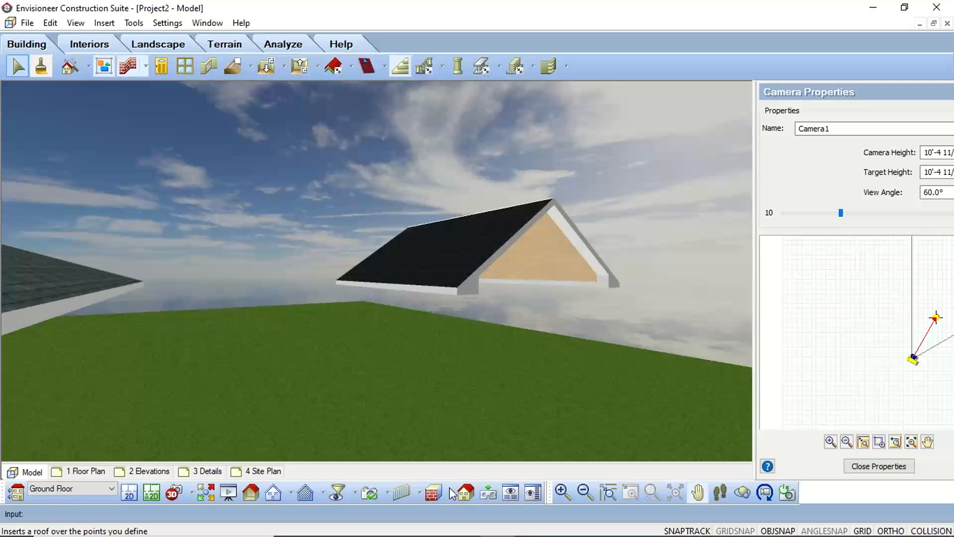
click(432, 492)
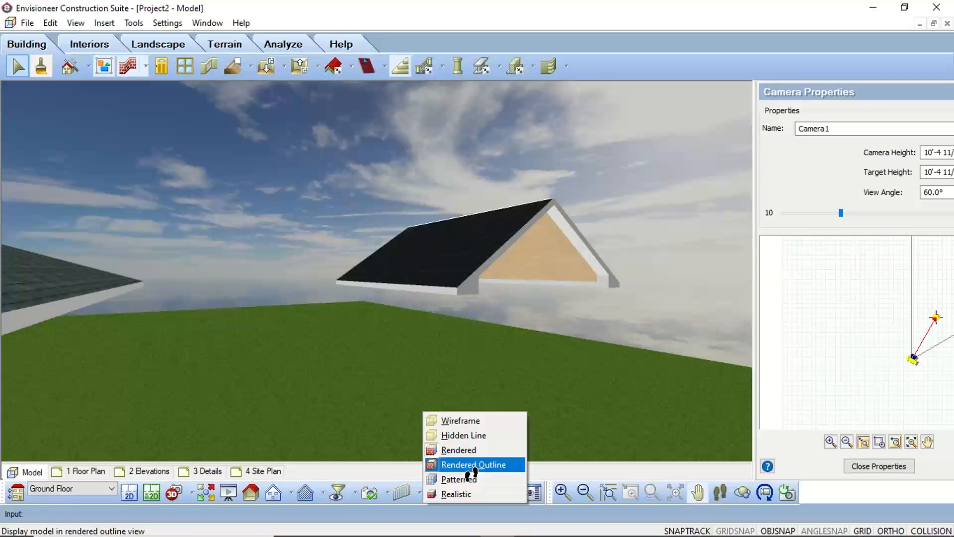
click(464, 466)
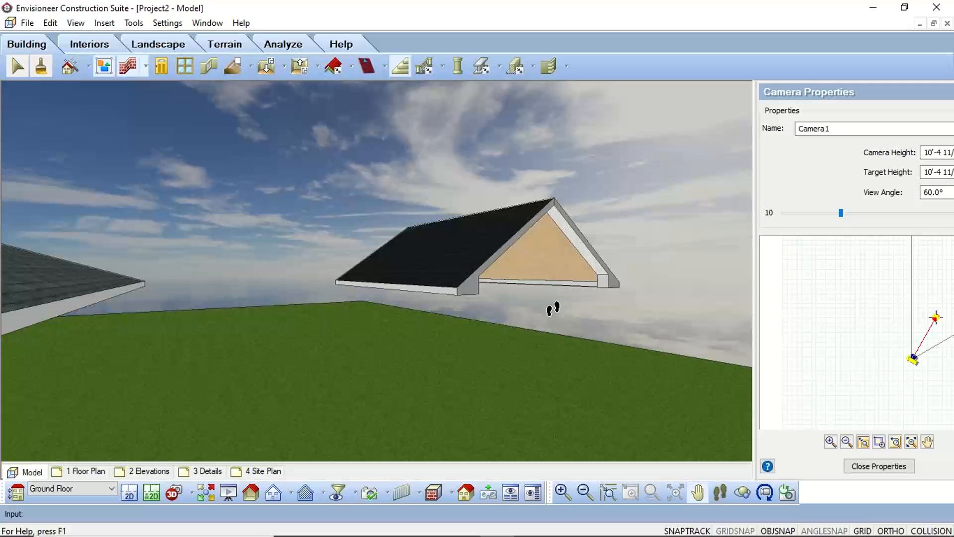
click(130, 492)
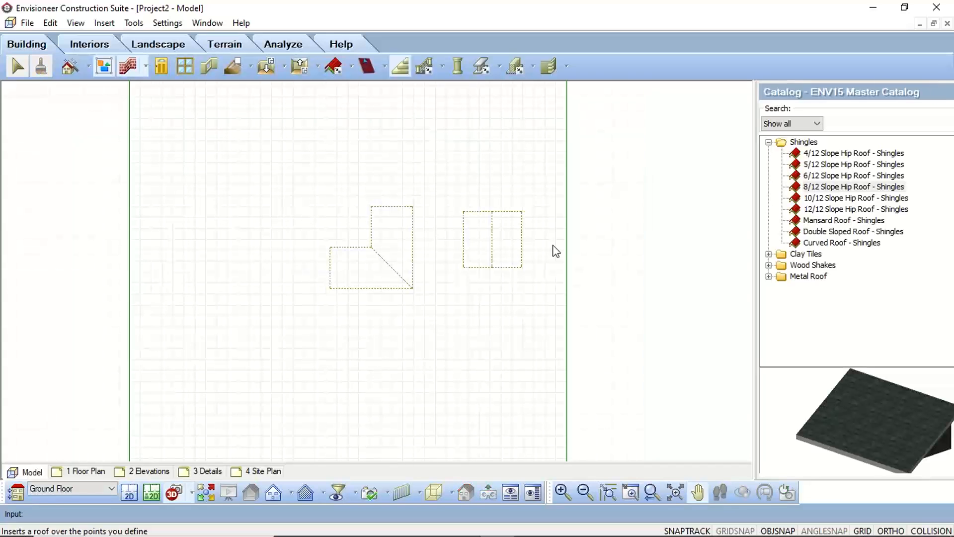
scroll(262, 266, up, 4)
drag(272, 271, 400, 261)
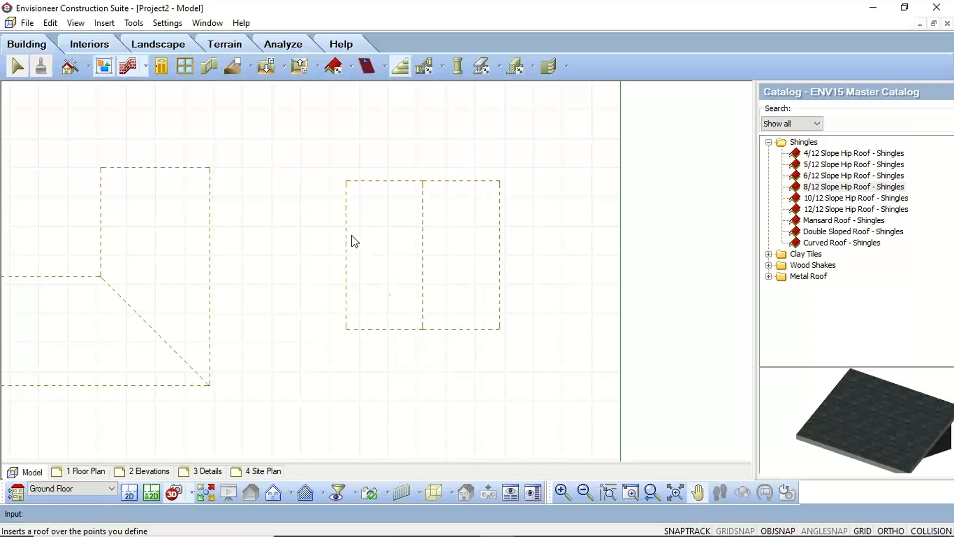
- Add a surface node midway along the left roof surface's lower gable edge and stretch the eave corner outward from the roof
click(381, 262)
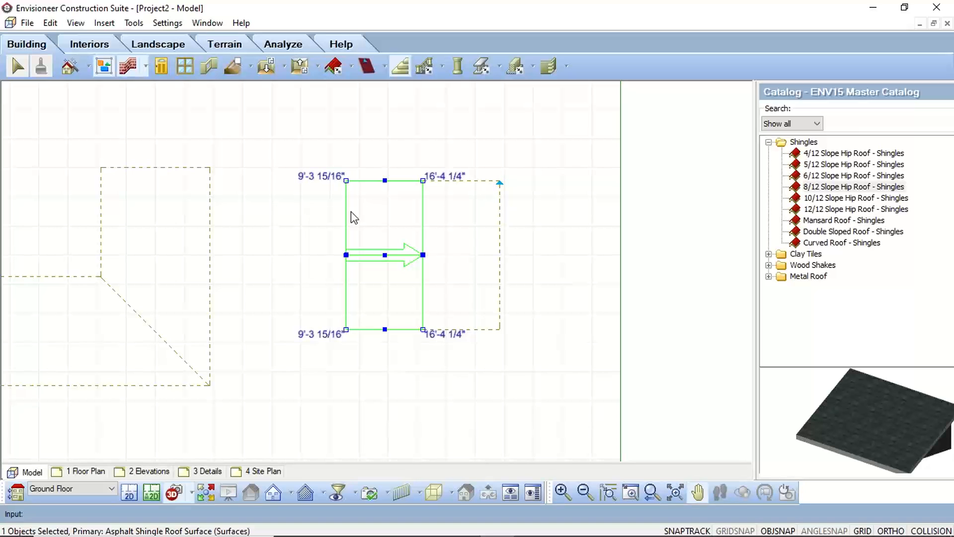
right_click(378, 302)
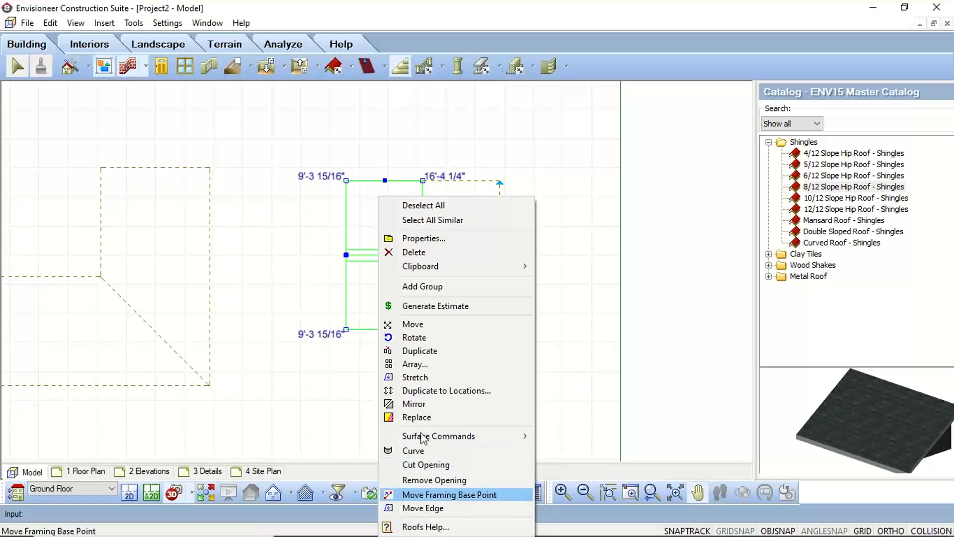
mouse_move(527, 435)
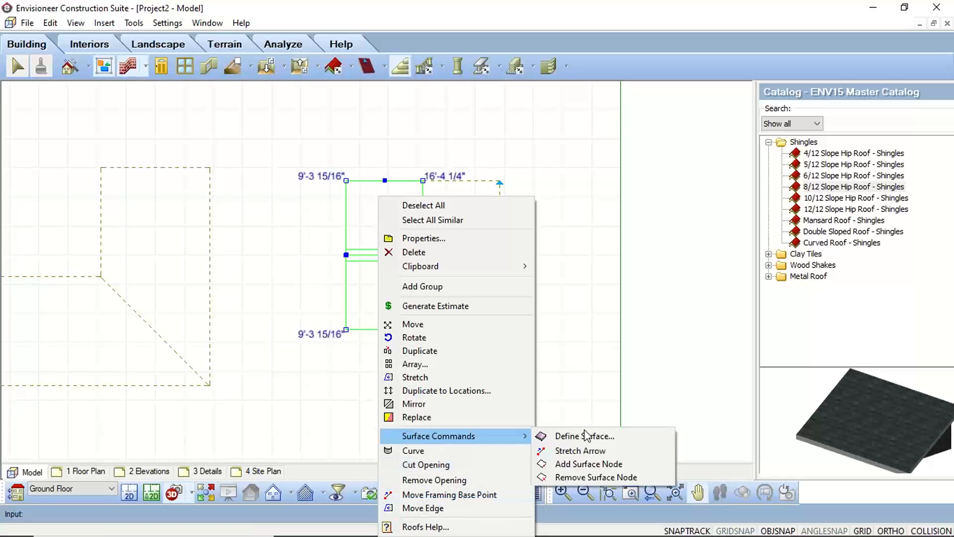
click(589, 465)
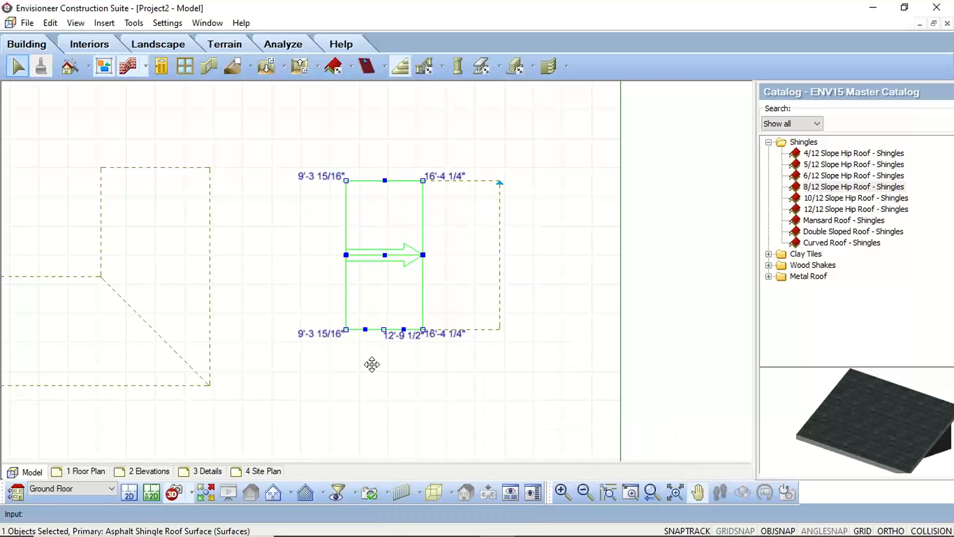
click(364, 329)
drag(364, 329, 365, 348)
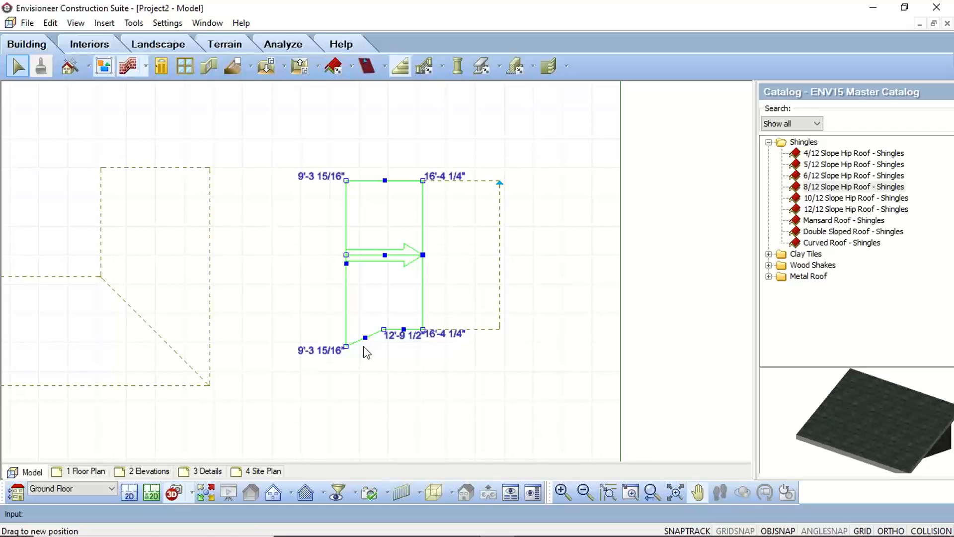
- Add a second surface node on the slanted edge and move it below the first node, forming a stepped extension at the eave
scroll(330, 317, up, 4)
right_click(318, 299)
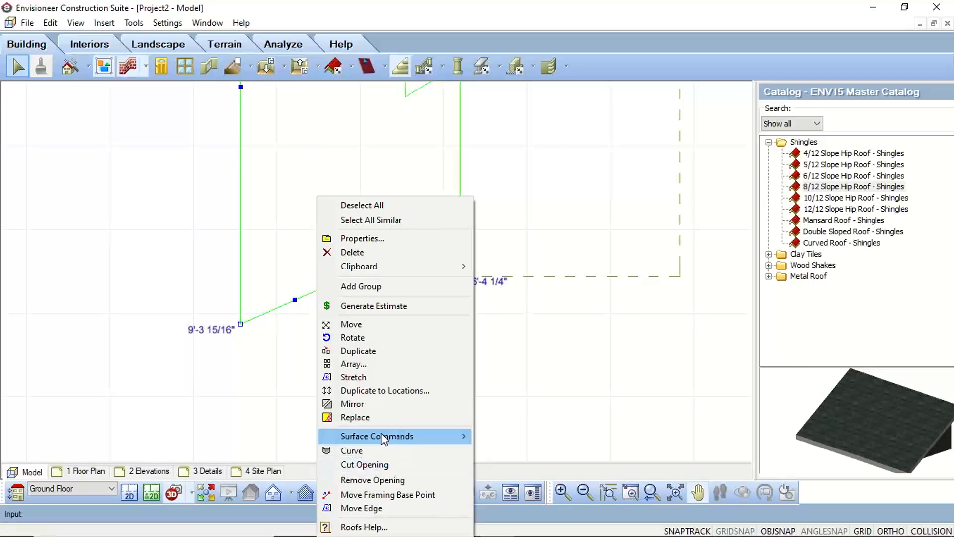
mouse_move(467, 436)
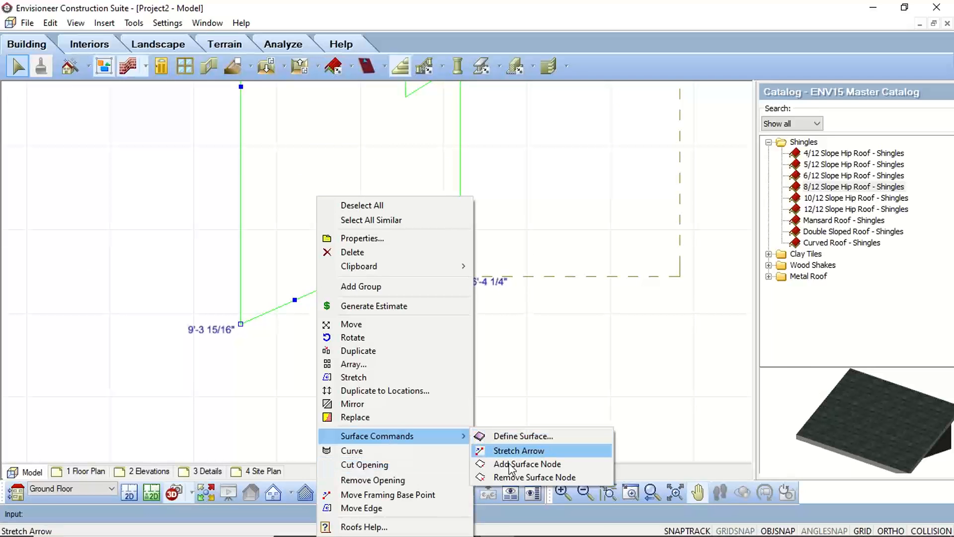
click(510, 465)
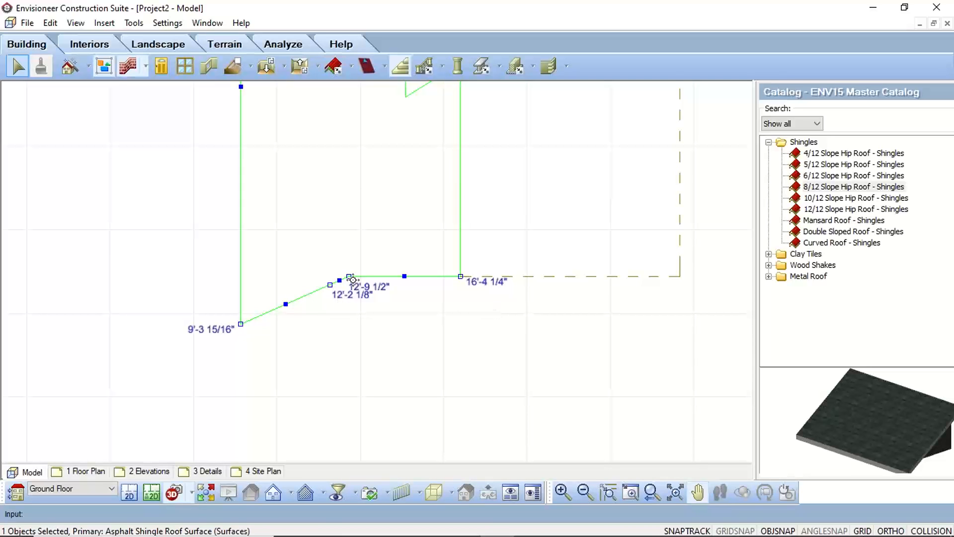
drag(353, 279, 349, 322)
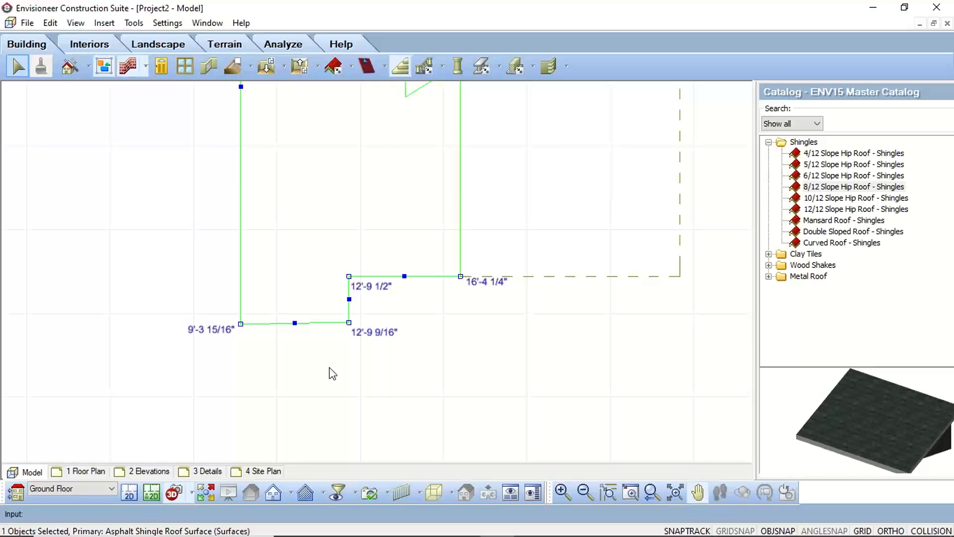
- Draw a horizontal drafting line from the extended eave corner and a vertical one about 4'-8" long down from the step's inner corner
key(l)
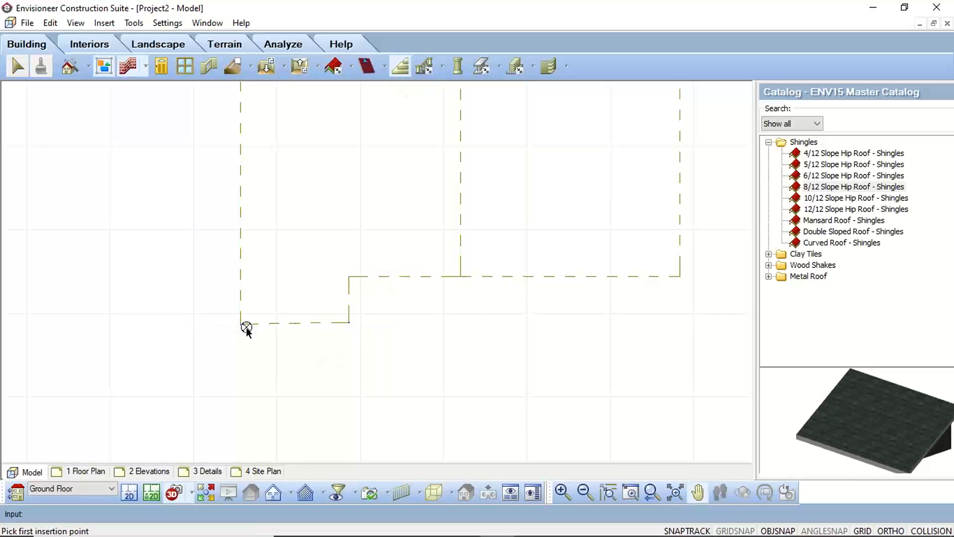
click(240, 324)
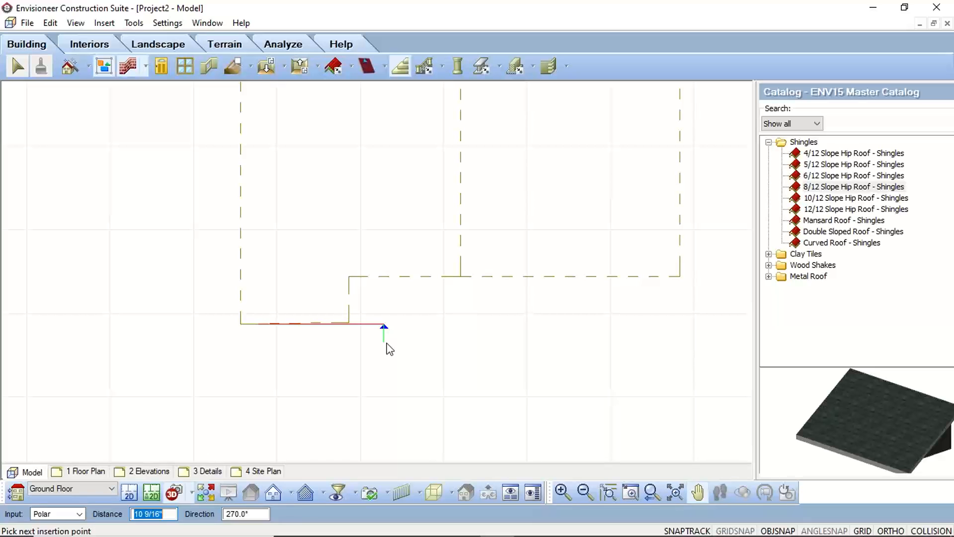
right_click(388, 342)
click(412, 365)
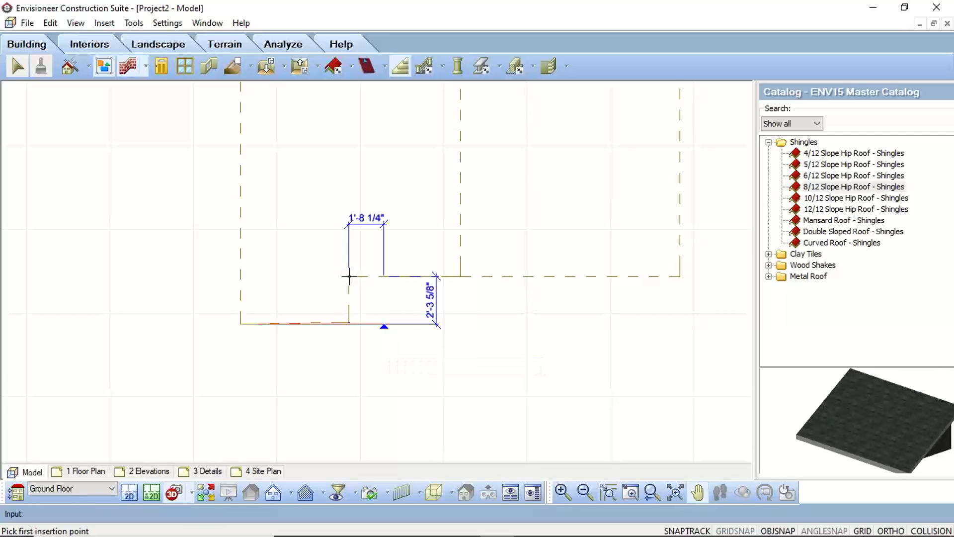
click(349, 277)
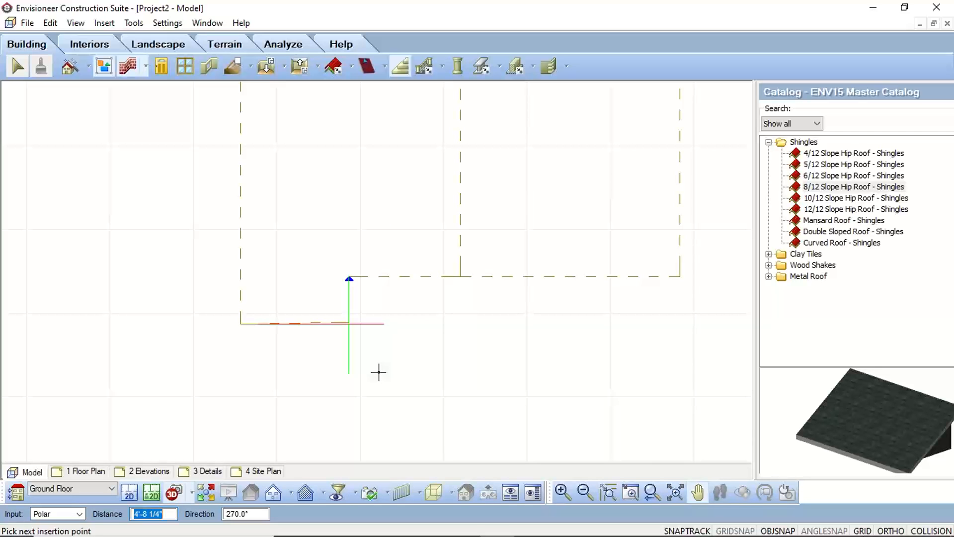
click(379, 372)
right_click(378, 372)
key(Escape)
key(Escape)
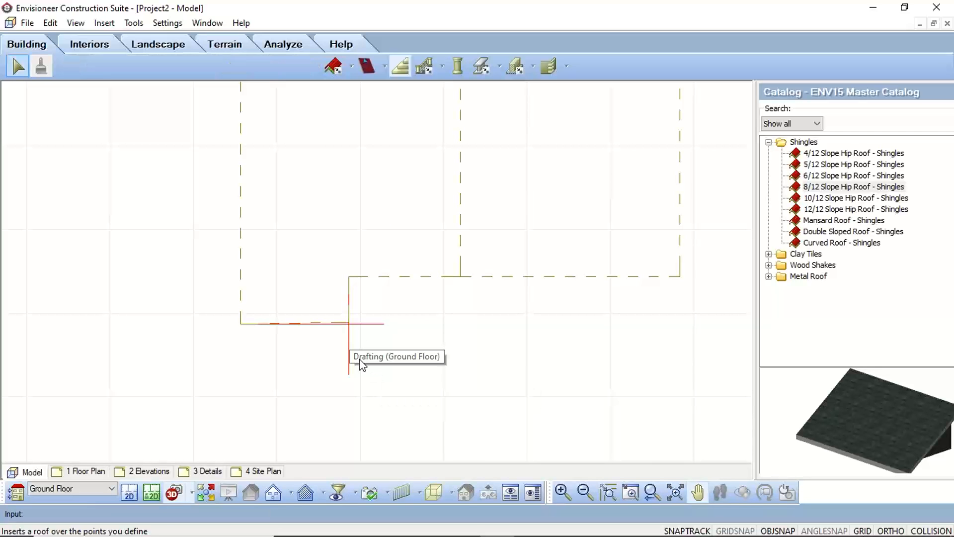
- Select the left roof surface and move the step's outer node onto the intersection of the two drafting lines
scroll(371, 362, up, 1)
scroll(327, 301, up, 2)
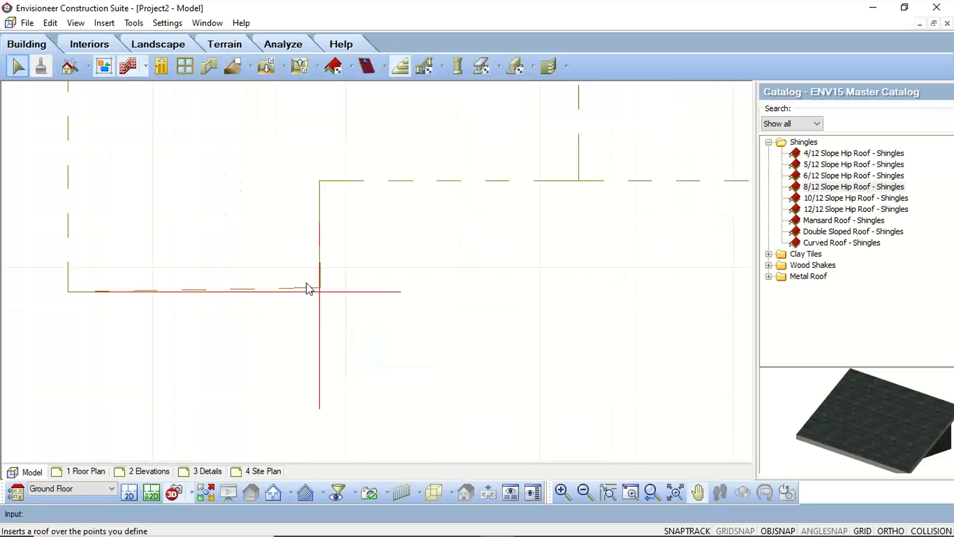
click(327, 288)
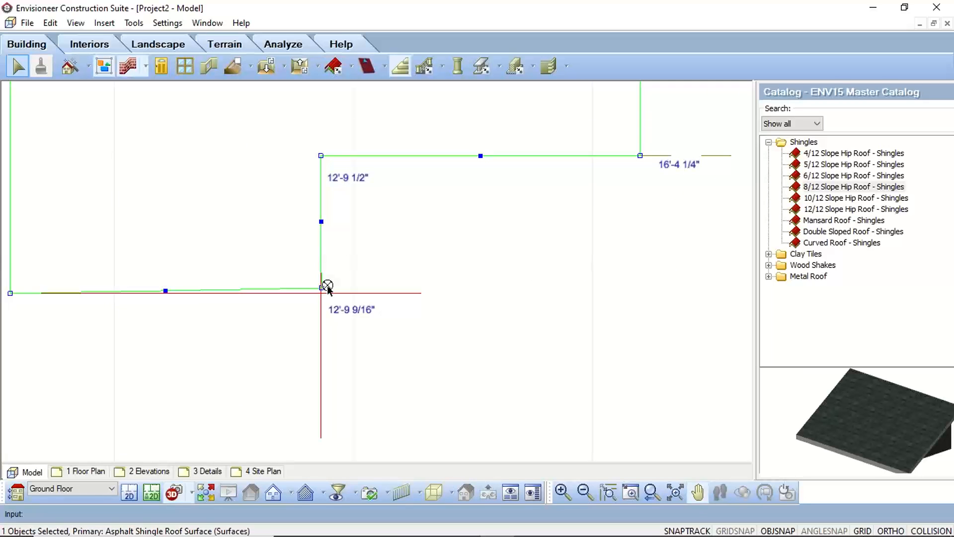
scroll(305, 330, down, 1)
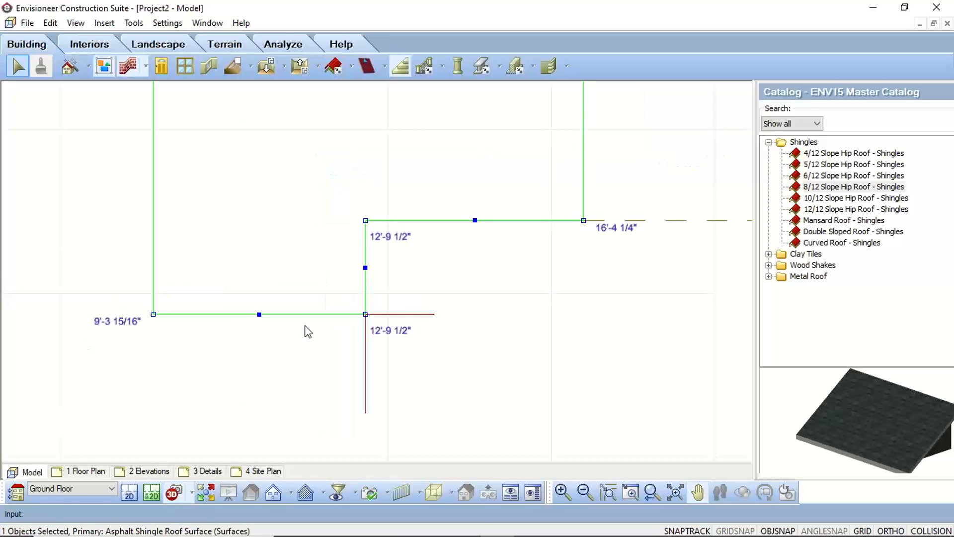
- Delete the horizontal and vertical drafting lines at the roof step
click(460, 370)
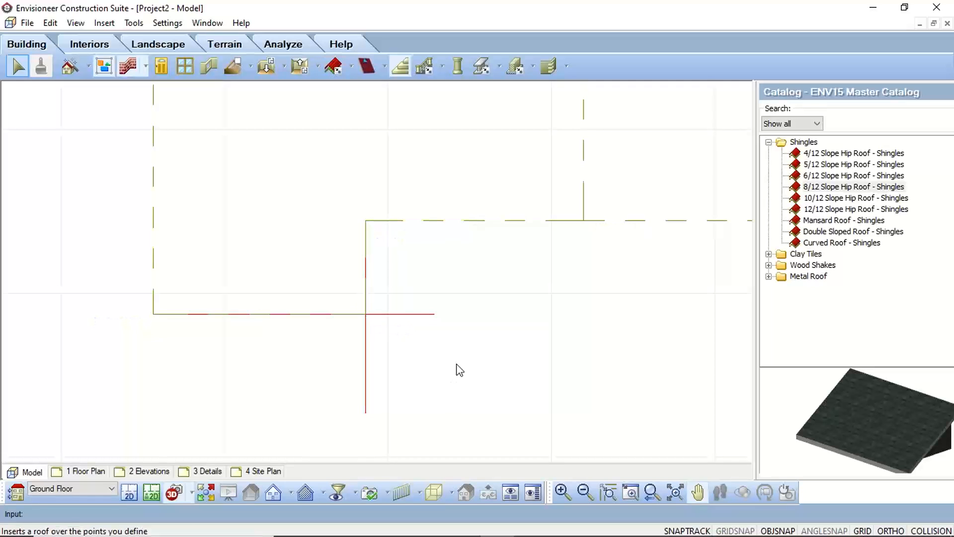
click(415, 391)
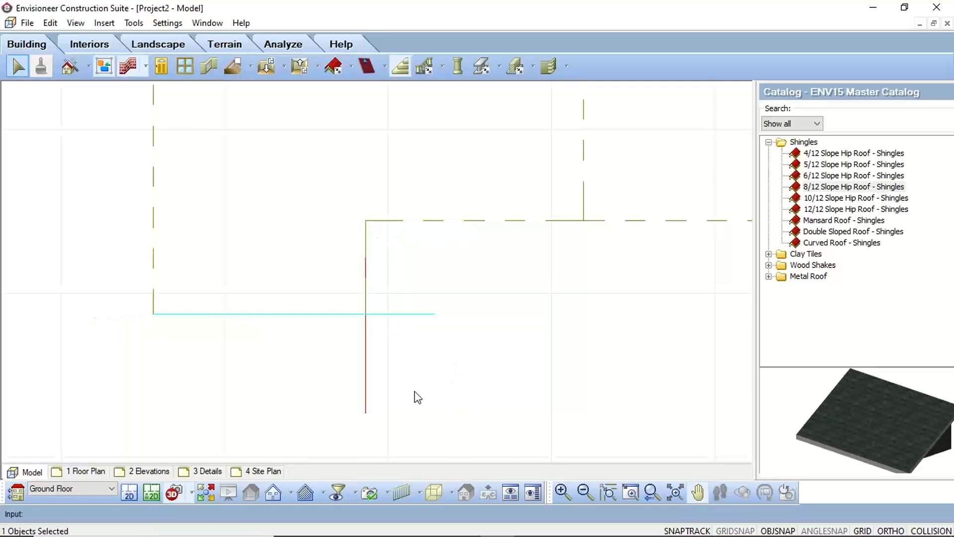
click(384, 399)
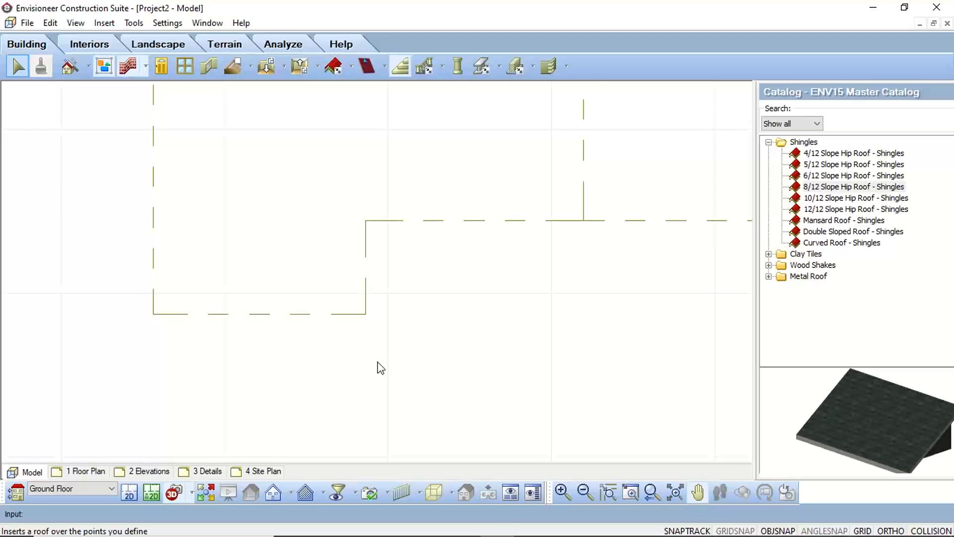
- Inspect the extended roof surface in the 3D camera view and return to the 2D plan
scroll(381, 364, down, 8)
scroll(390, 403, down, 1)
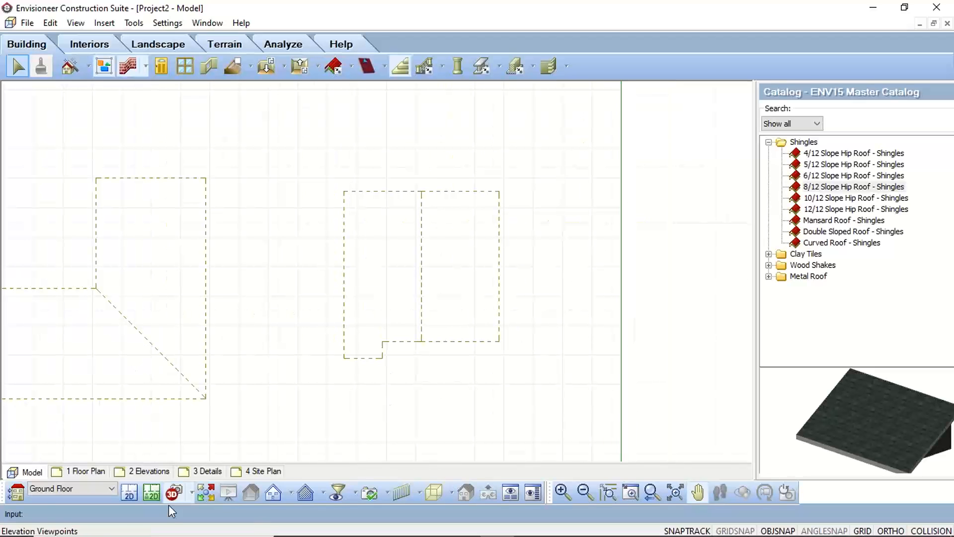
click(191, 492)
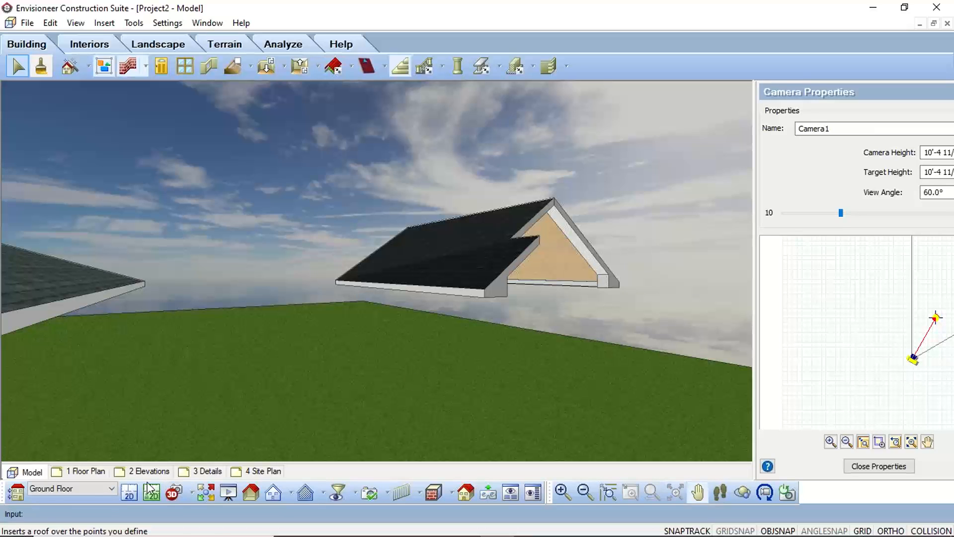
click(130, 493)
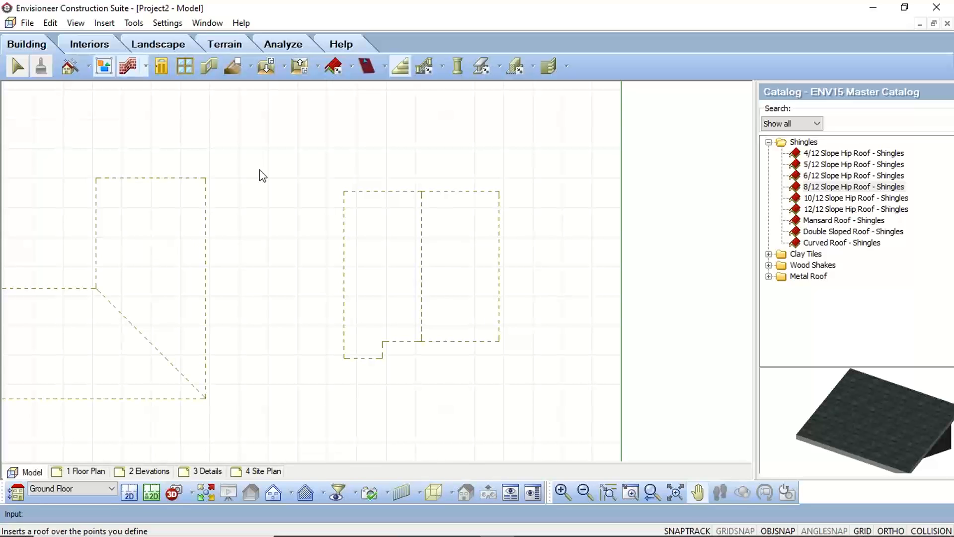
- Draw a rectangular 3/4" OSB T&G Sheathing floor surface at base height 0" in the free space left of the L-shaped roof
click(384, 71)
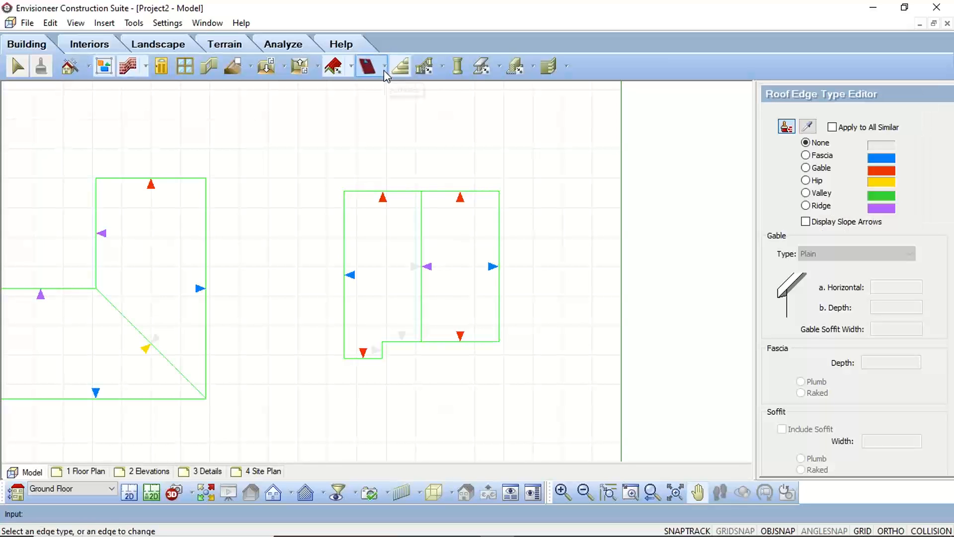
click(385, 70)
click(388, 88)
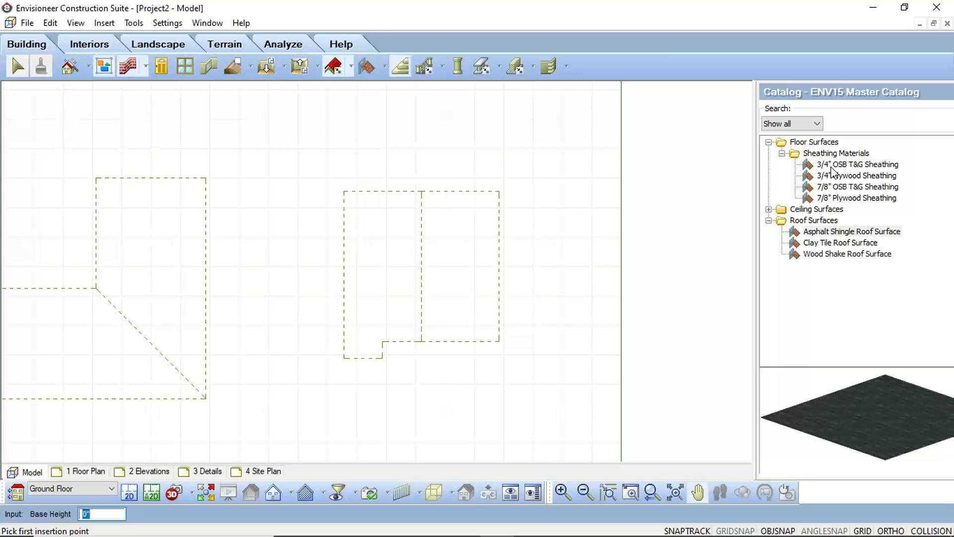
click(835, 164)
scroll(425, 241, down, 3)
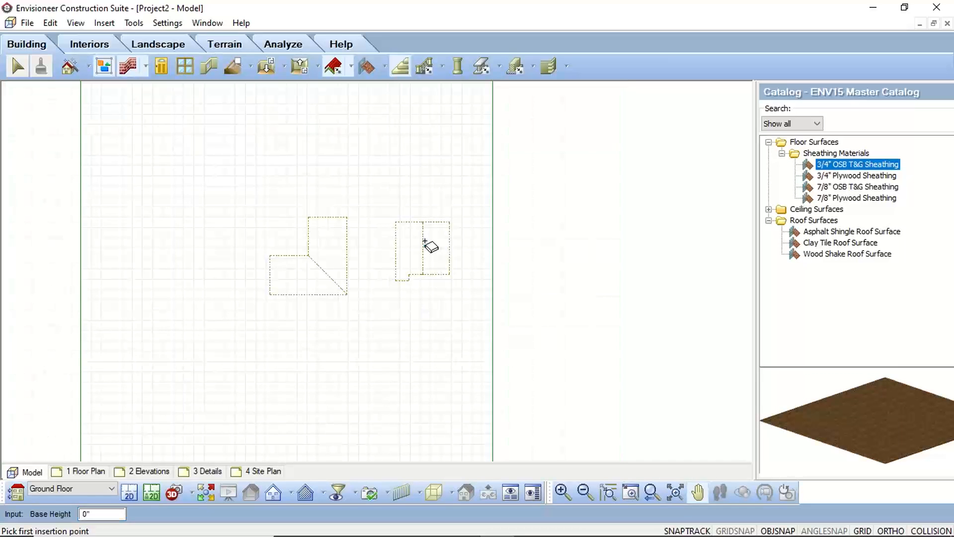
scroll(187, 218, up, 4)
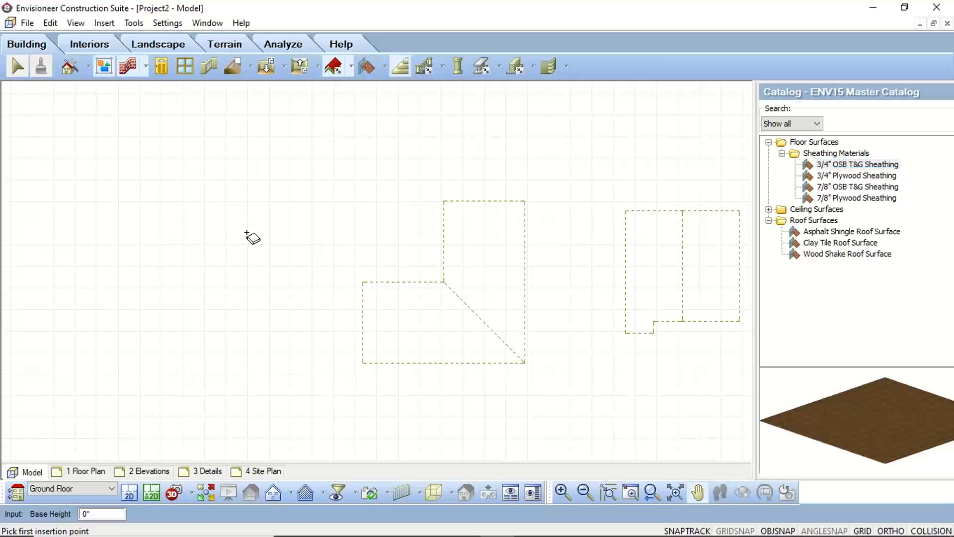
click(174, 230)
click(247, 230)
click(250, 343)
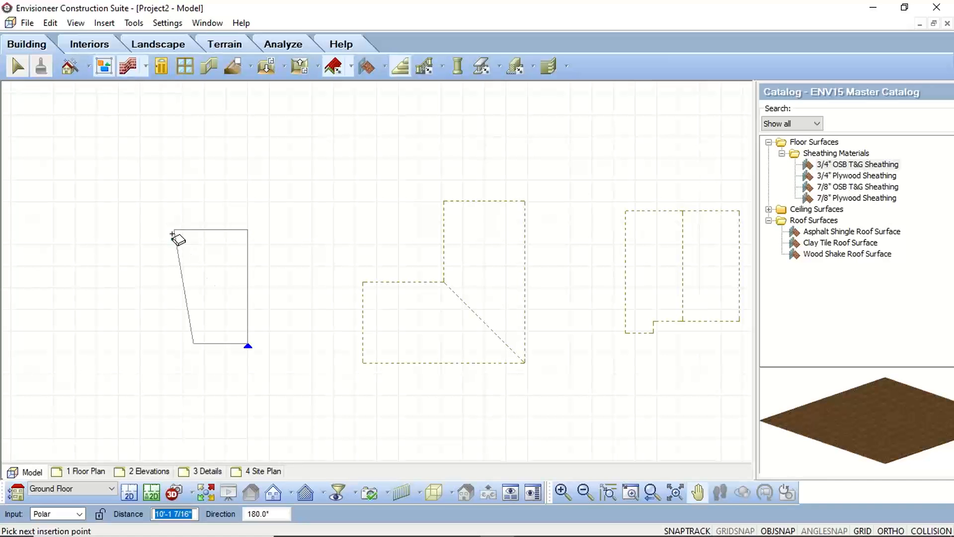
right_click(181, 321)
click(213, 323)
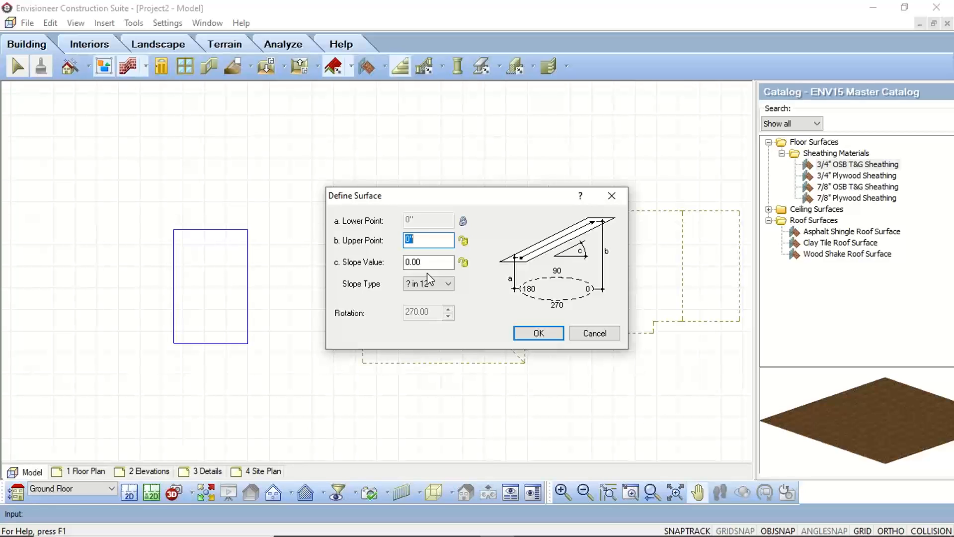
- Define the sheathing surface as flat, with the slope value locked at 0.00 and the lower and upper points at 0", and select it
click(465, 265)
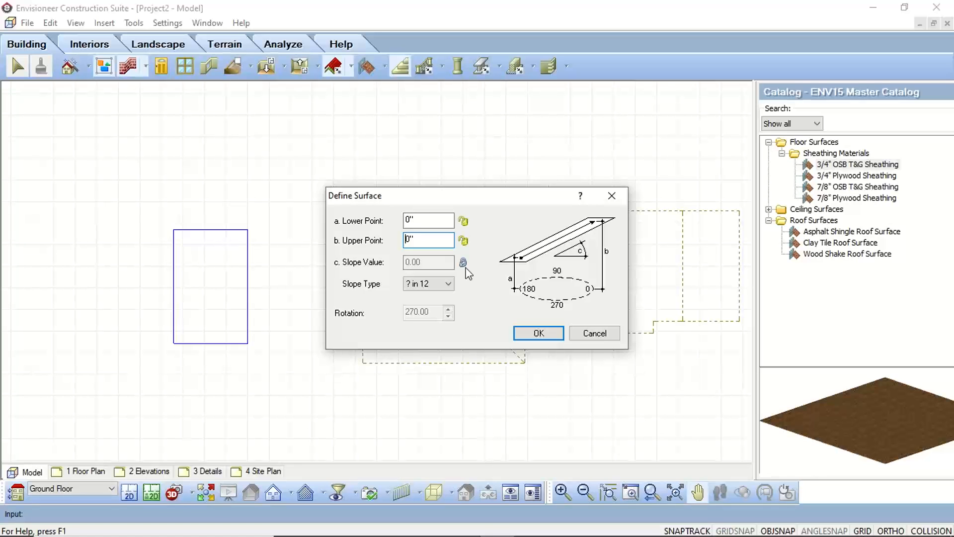
click(526, 333)
click(249, 317)
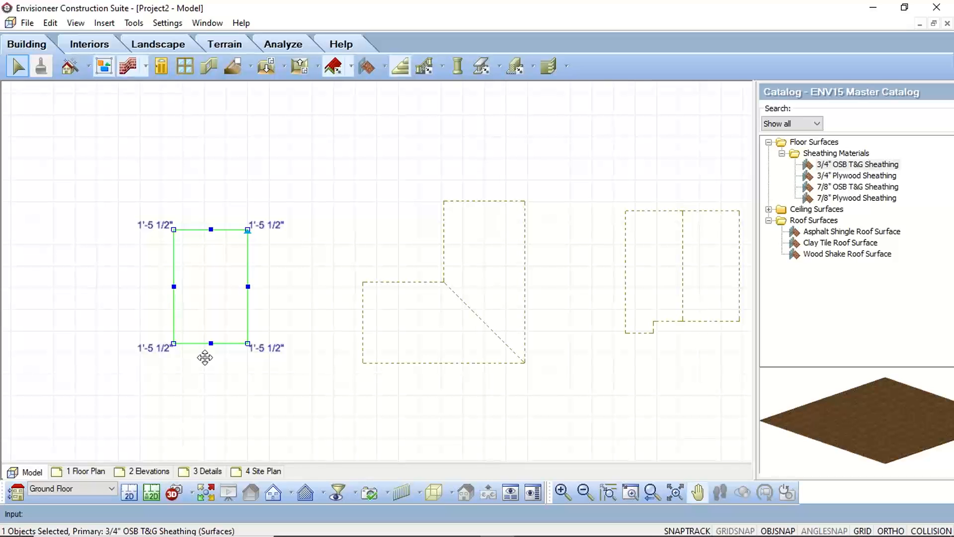
- Draw a rectangular 1/2" Drywall Ceiling surface, about 13' square, at base height 0" in the free space above the L-shaped roof
click(832, 223)
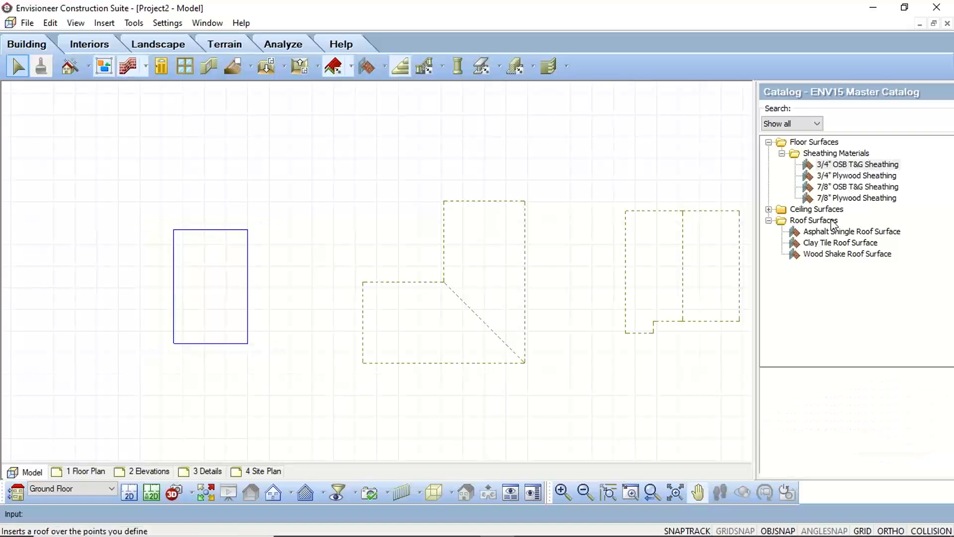
double_click(817, 209)
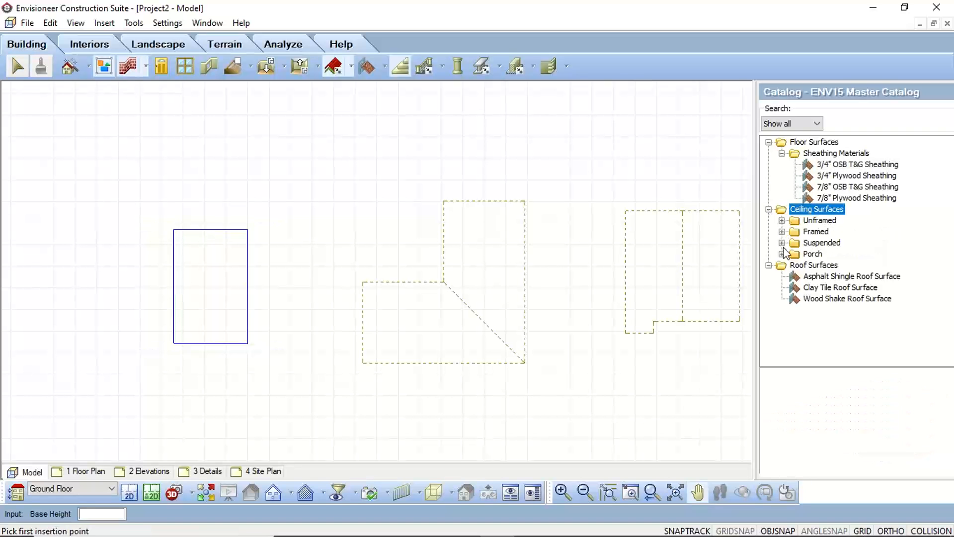
double_click(819, 220)
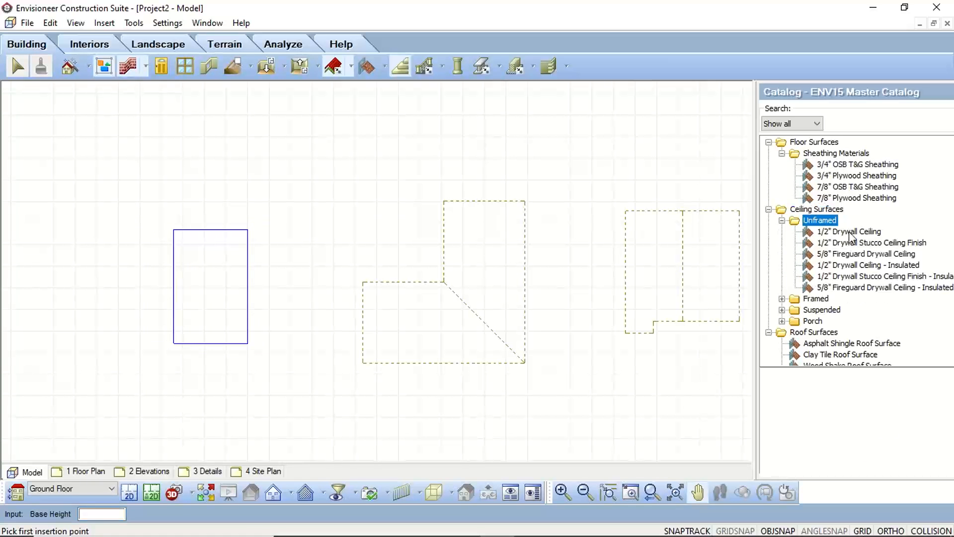
click(850, 232)
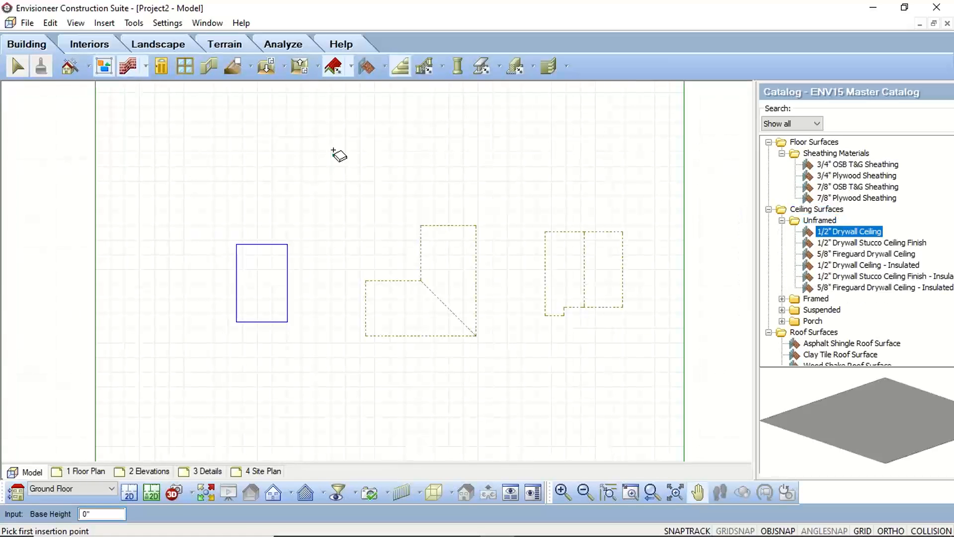
click(333, 204)
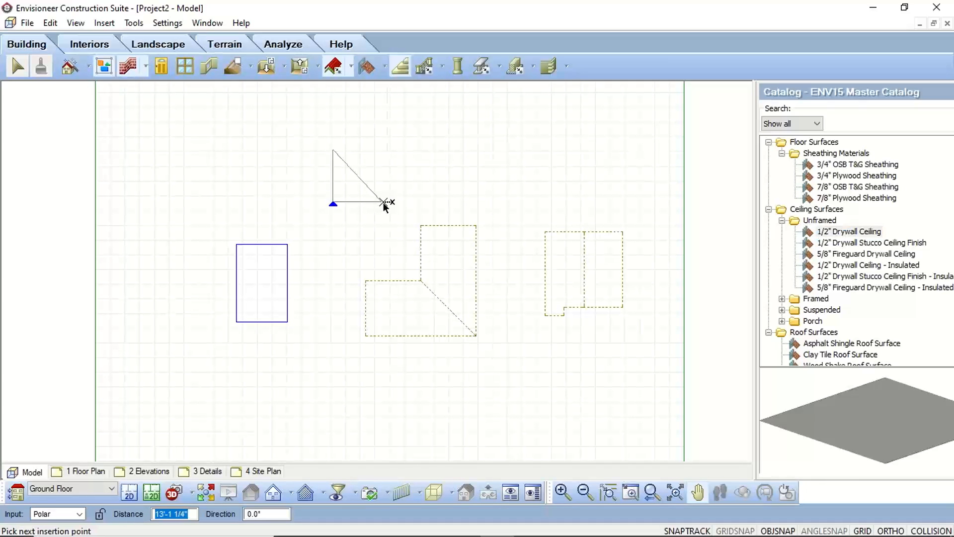
click(384, 202)
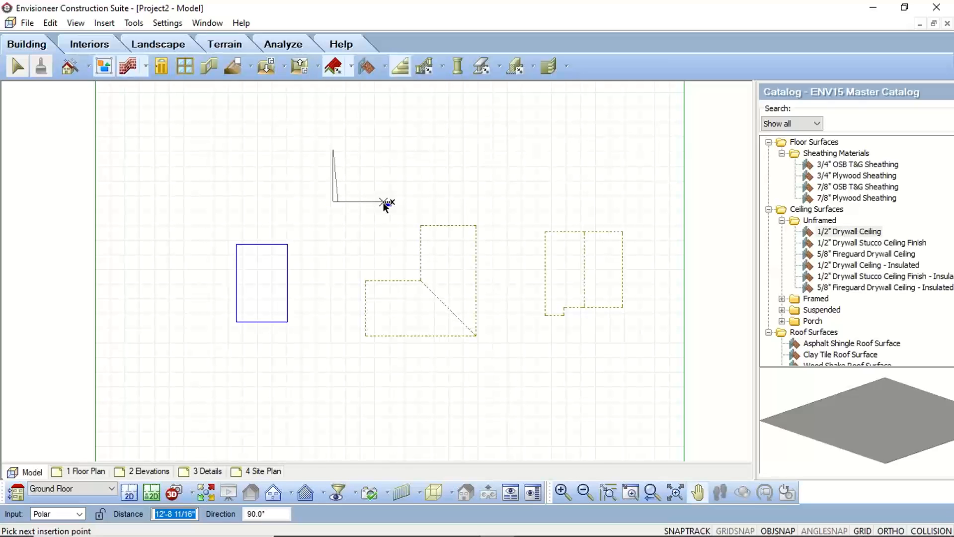
click(386, 203)
right_click(388, 154)
click(446, 164)
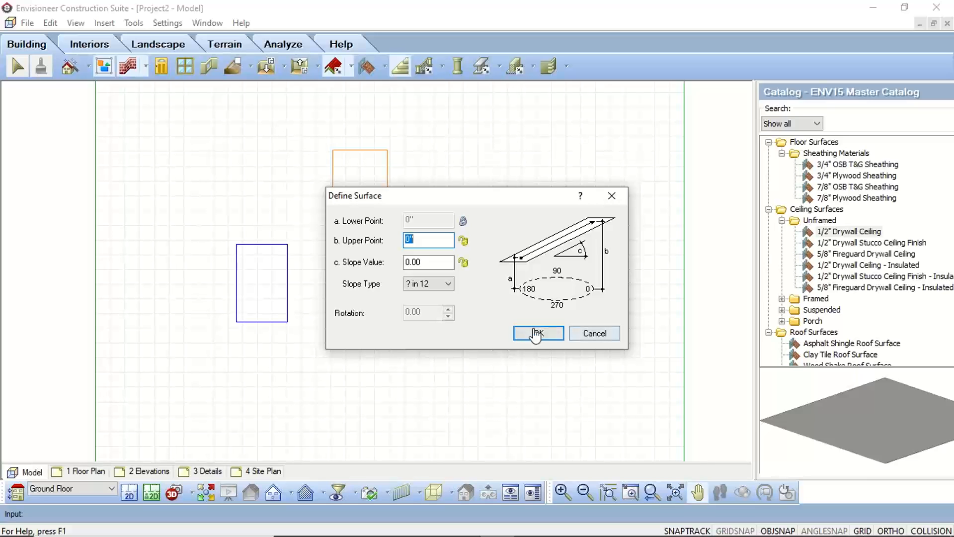
- Define the ceiling surface as flat, locking the slope value at 0.00 and setting the lower and upper points to 8'-0", and check its corner heights
click(462, 263)
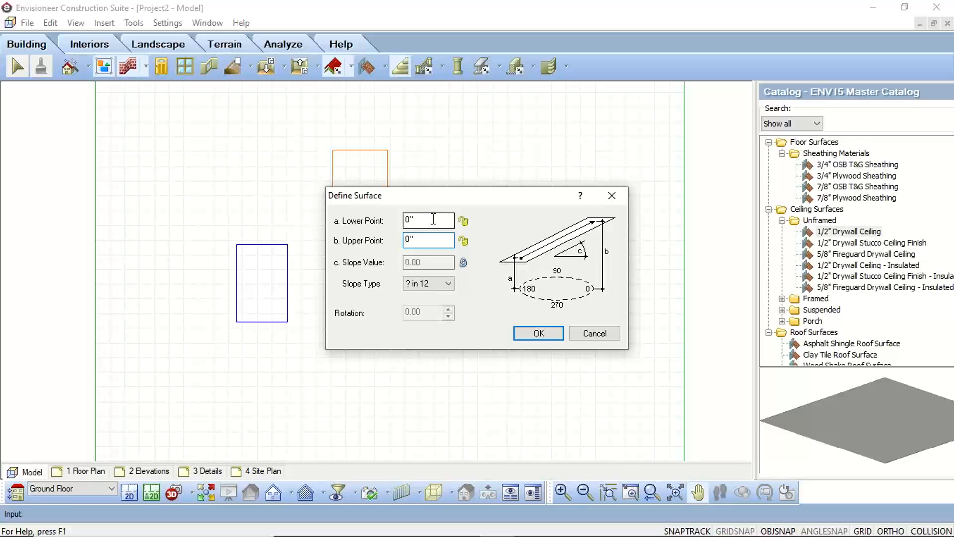
drag(434, 218, 399, 219)
text(8)
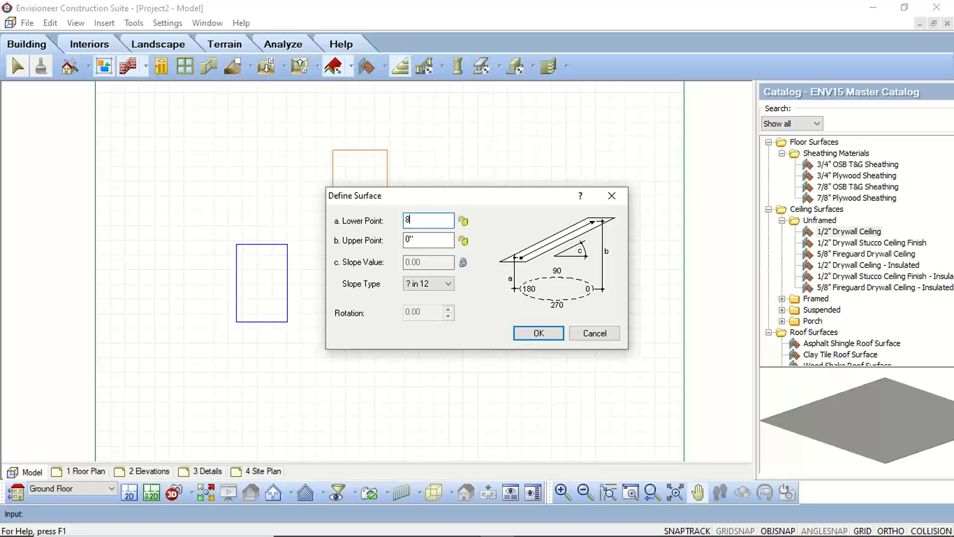
click(406, 240)
text(8)
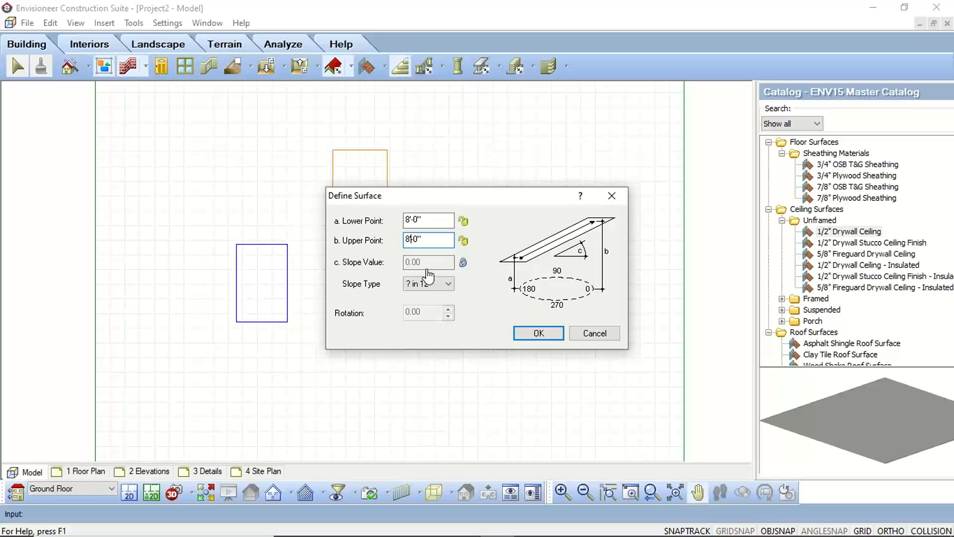
key(Return)
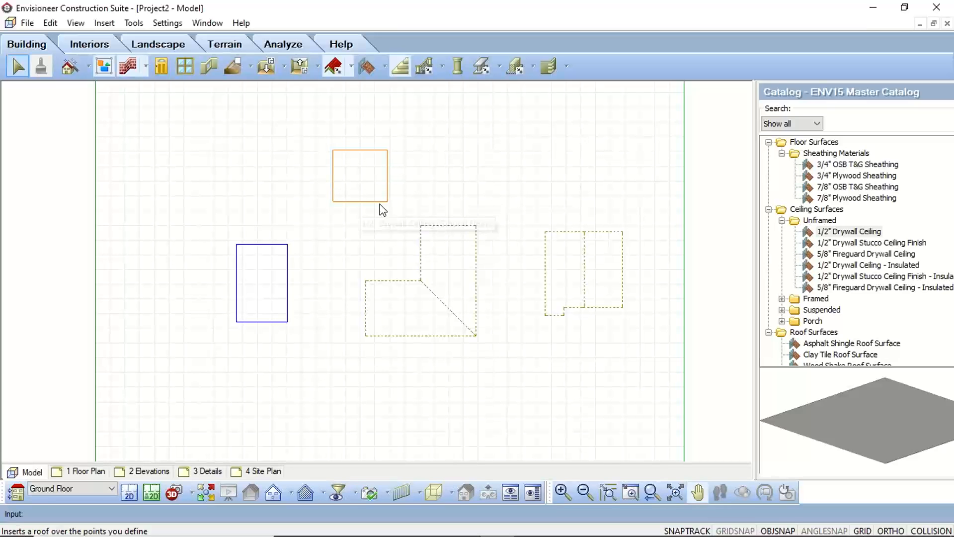
click(379, 204)
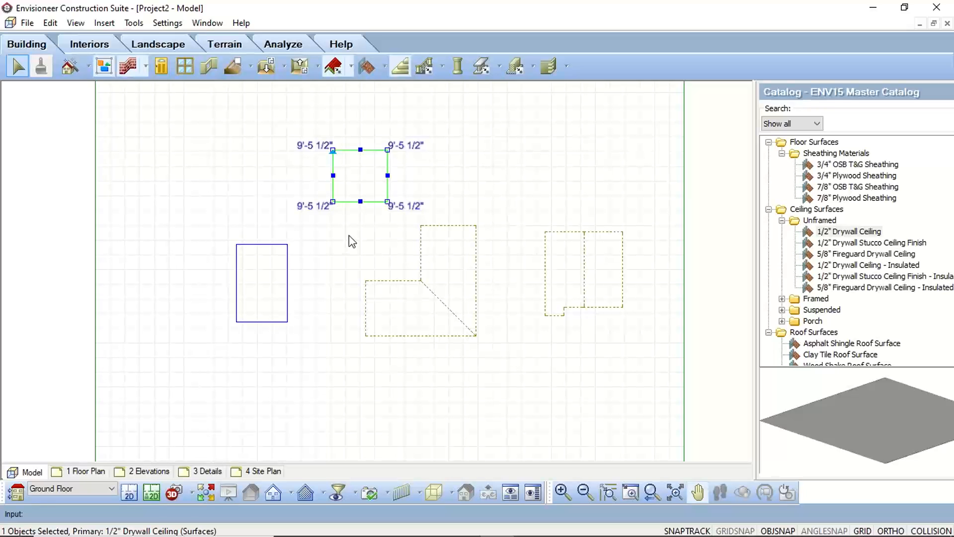
click(496, 209)
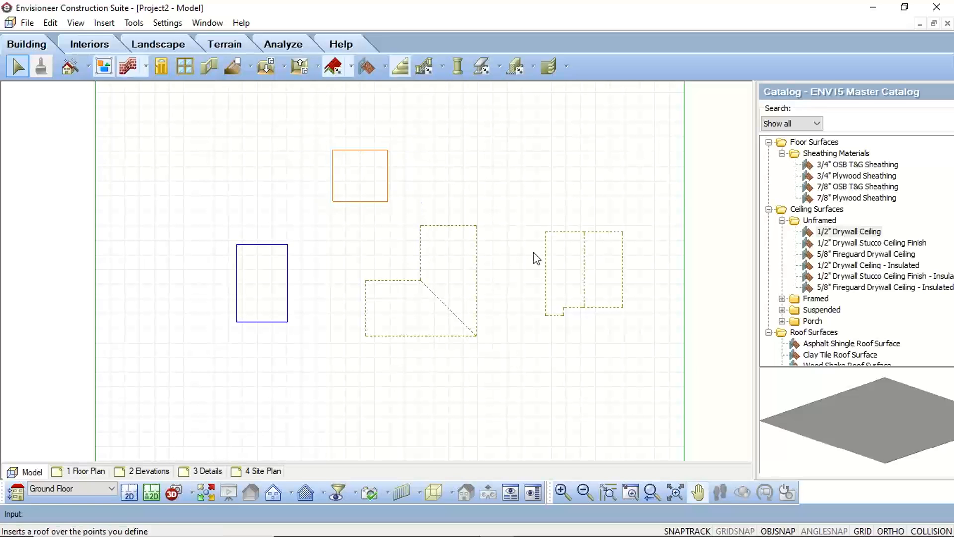
- Draw an L-shaped 8/12 Slope Hip Roof - Shingles by picking points in the free space below the existing surfaces
scroll(544, 282, down, 3)
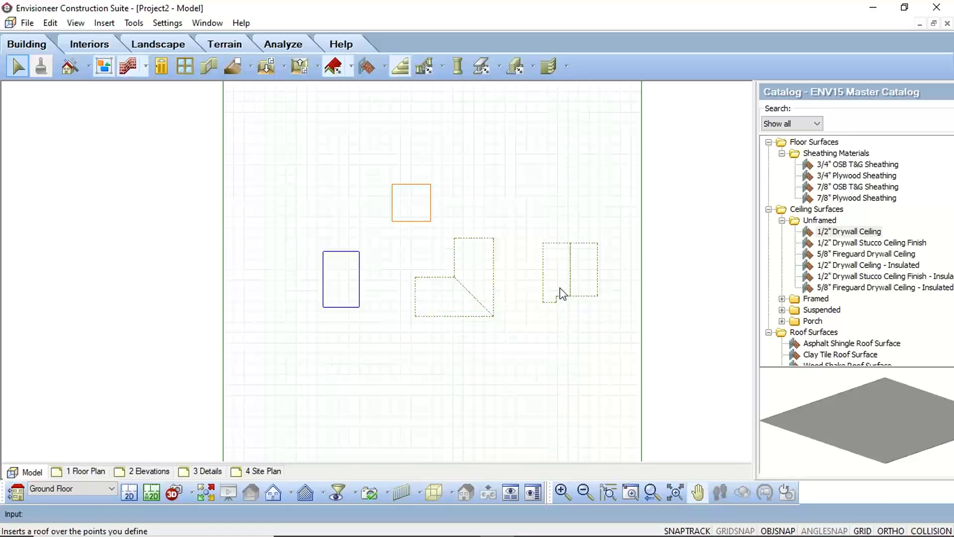
scroll(560, 287, down, 3)
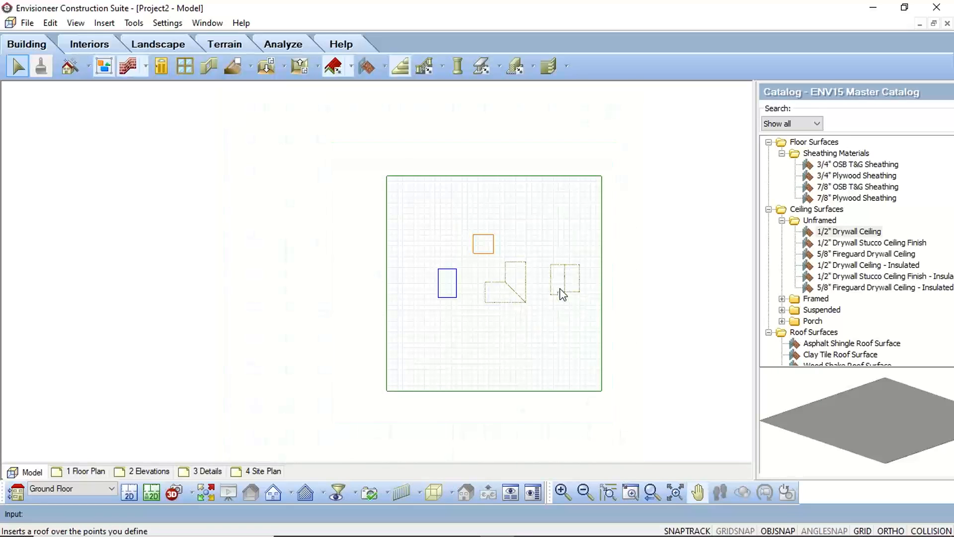
scroll(560, 288, up, 2)
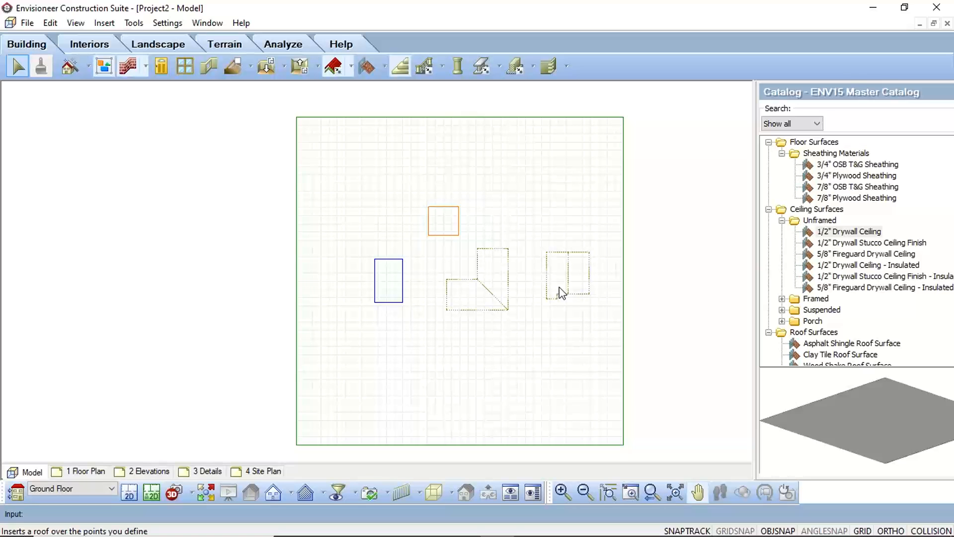
click(351, 67)
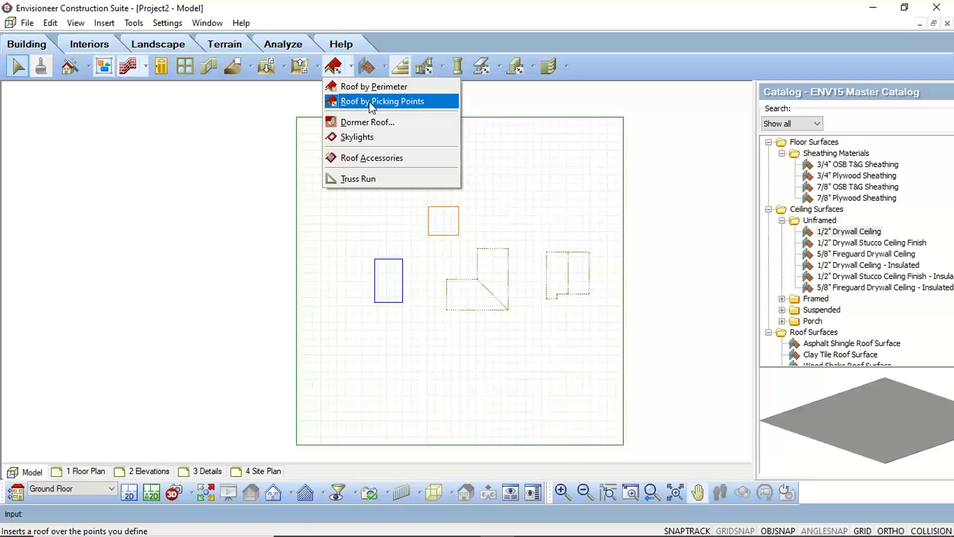
click(370, 102)
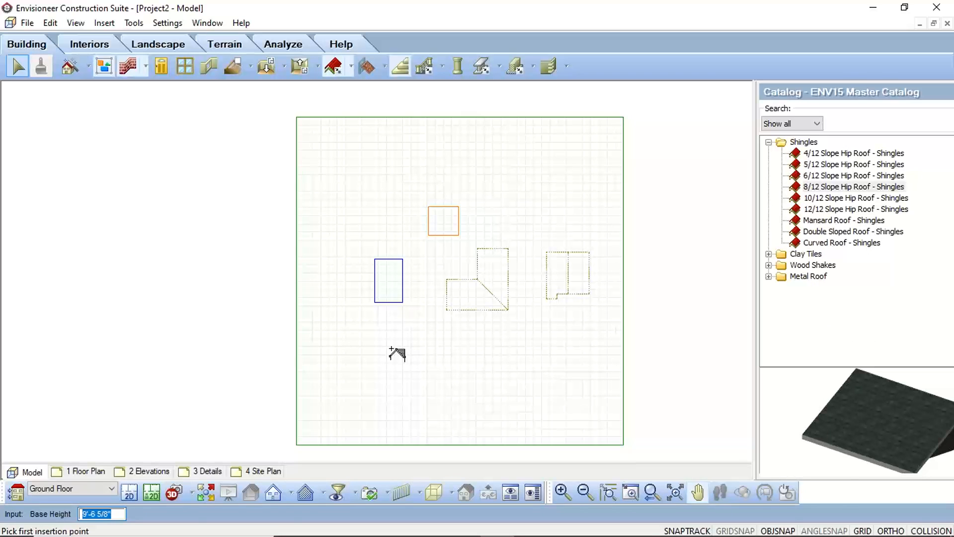
click(391, 349)
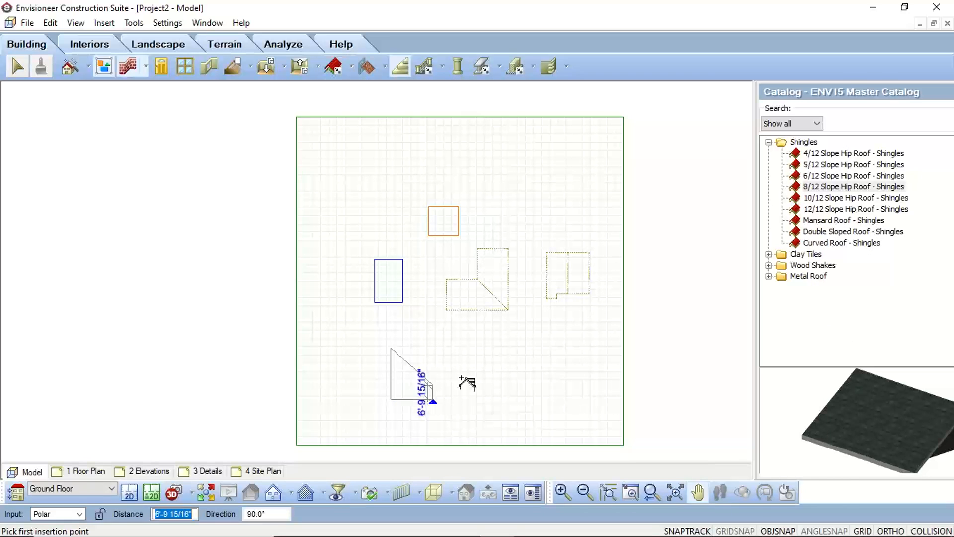
click(434, 385)
click(461, 379)
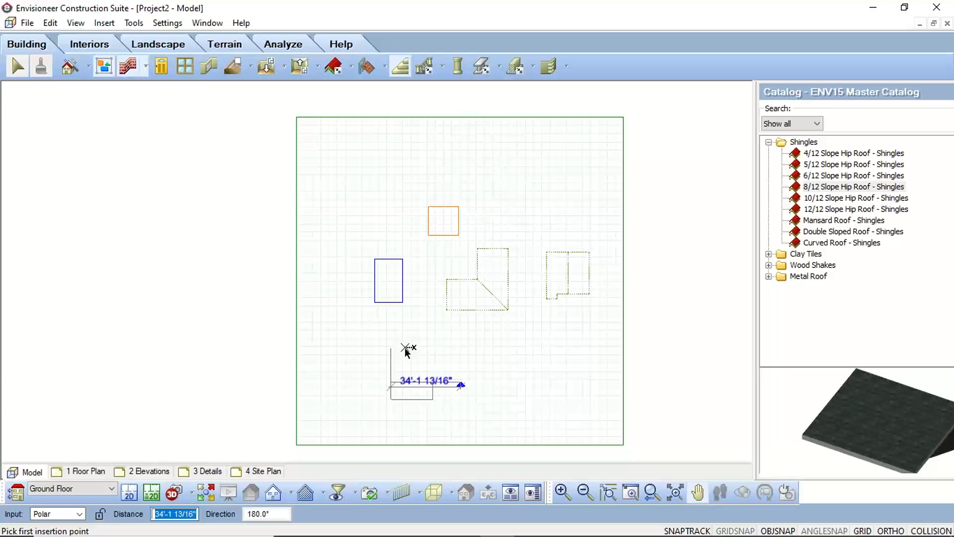
right_click(446, 372)
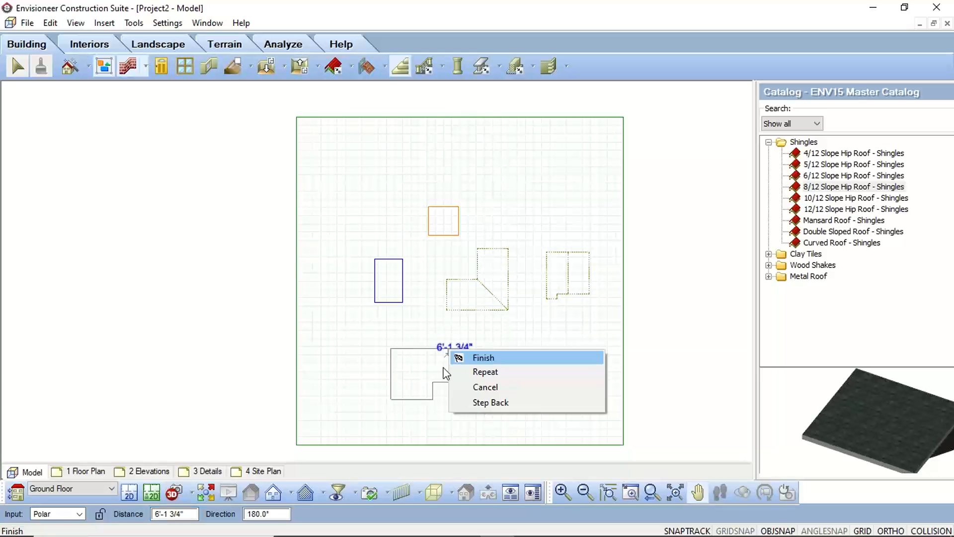
click(478, 357)
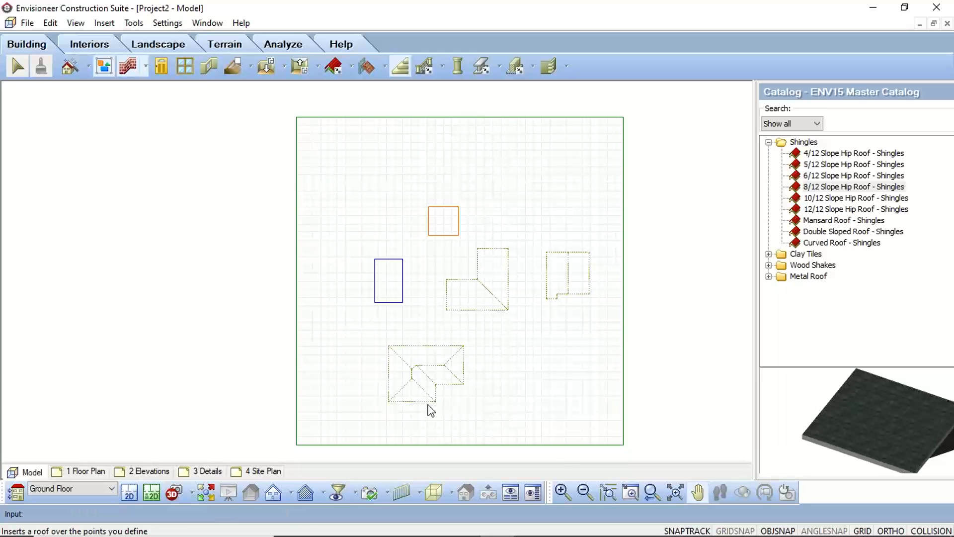
- Change the end edges of both wings of the new L-shaped hip roof to the Gable roof shape
scroll(431, 410, up, 4)
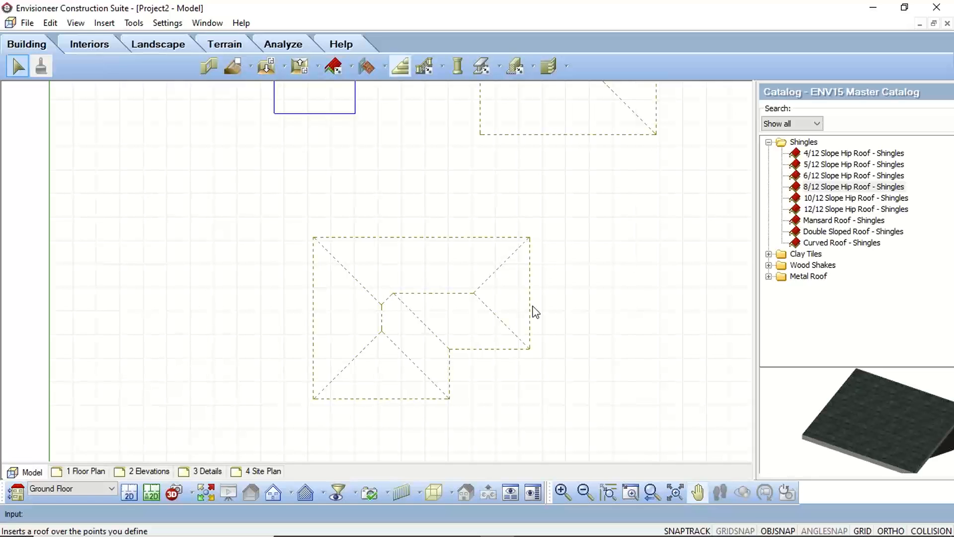
key(Escape)
click(404, 264)
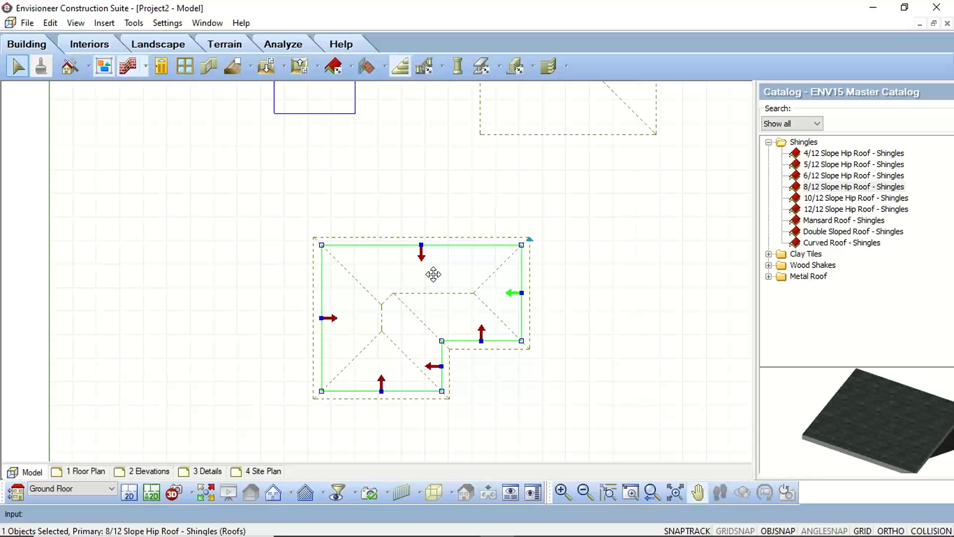
shift+click(381, 382)
right_click(472, 315)
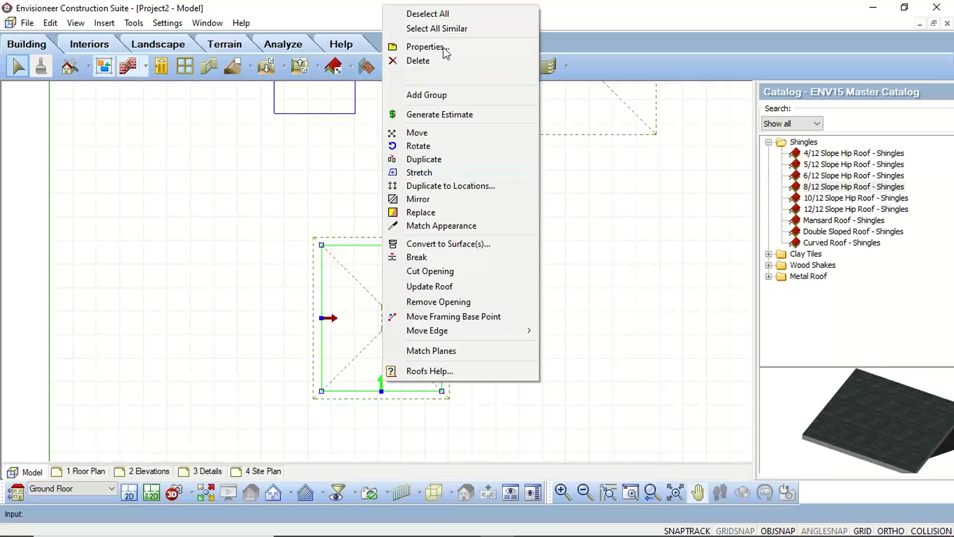
click(427, 47)
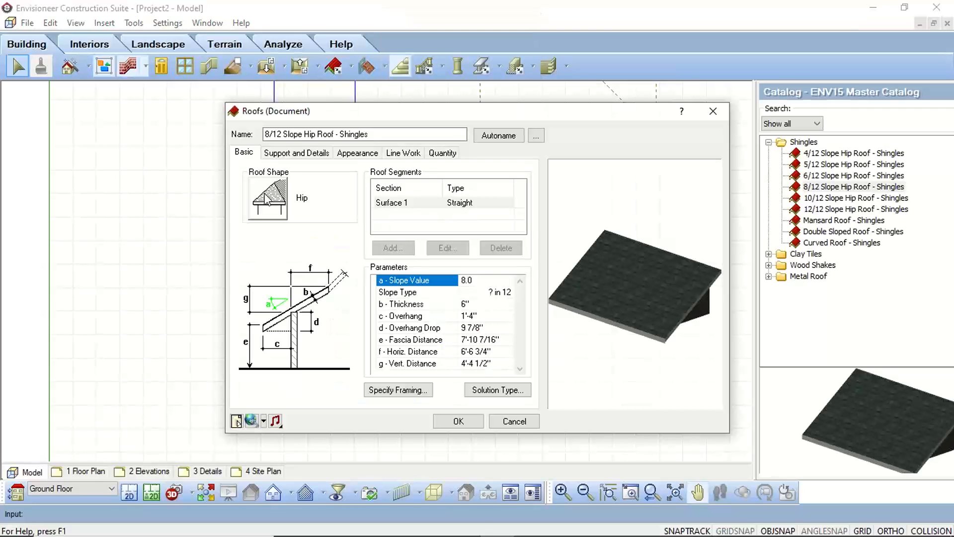
click(267, 198)
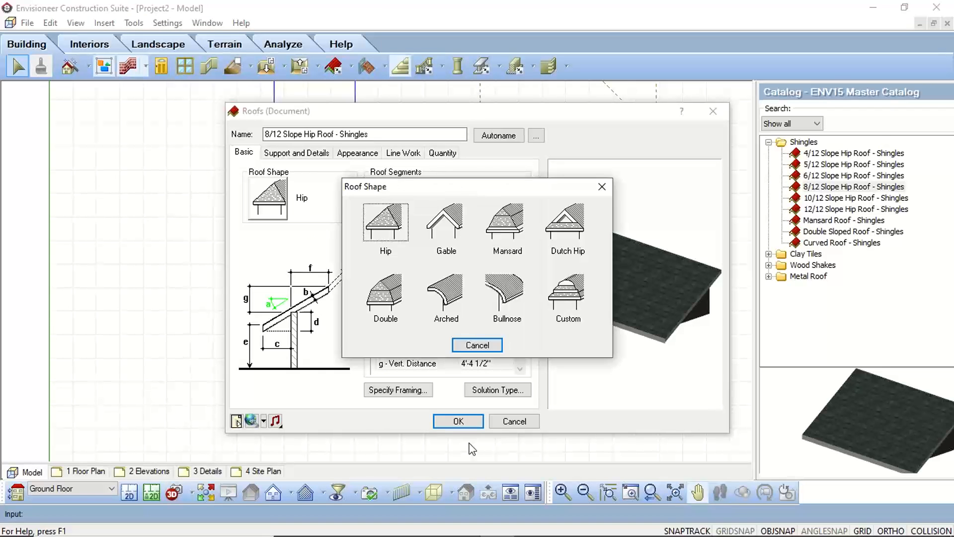
click(445, 222)
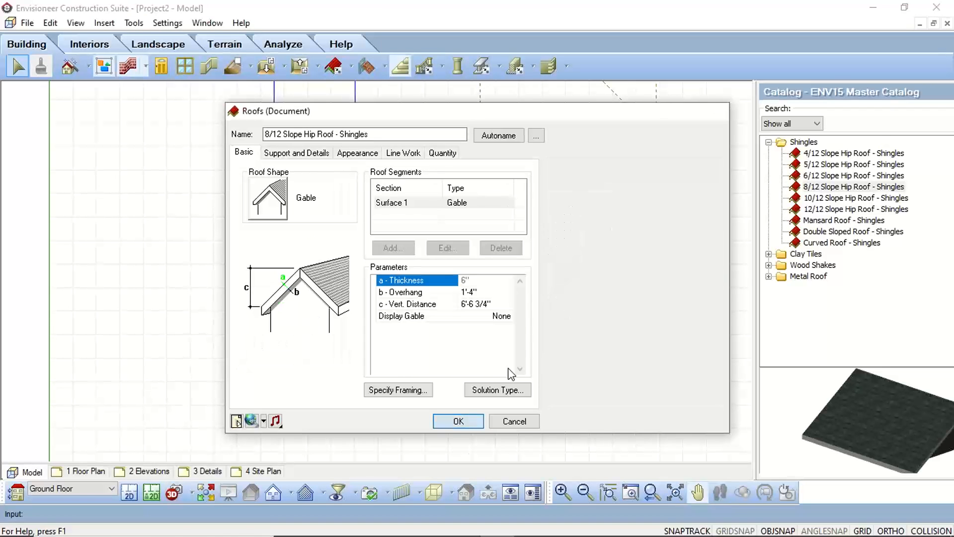
key(Return)
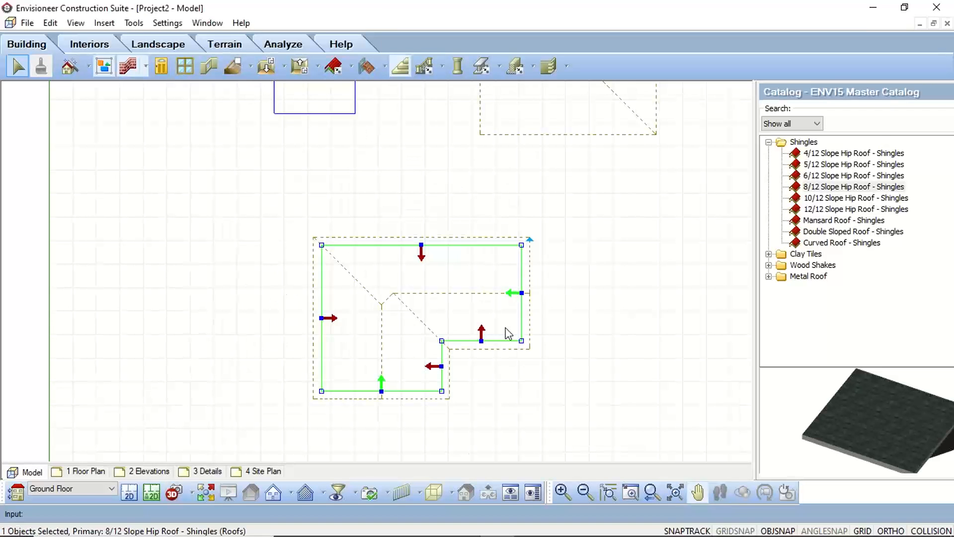
- Convert the L-shaped gable roof to separate surfaces using Asphalt Shingle Roof Surface
right_click(471, 276)
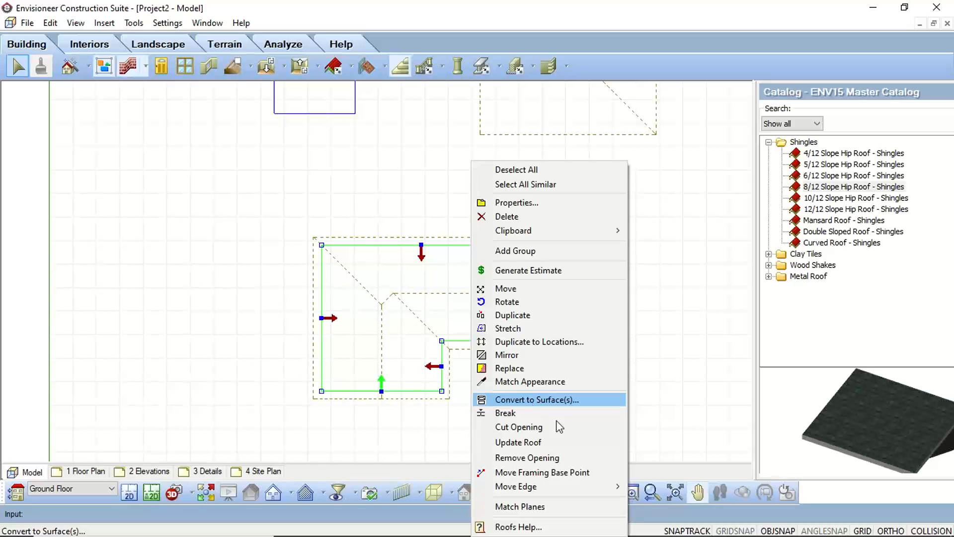
click(534, 401)
click(470, 302)
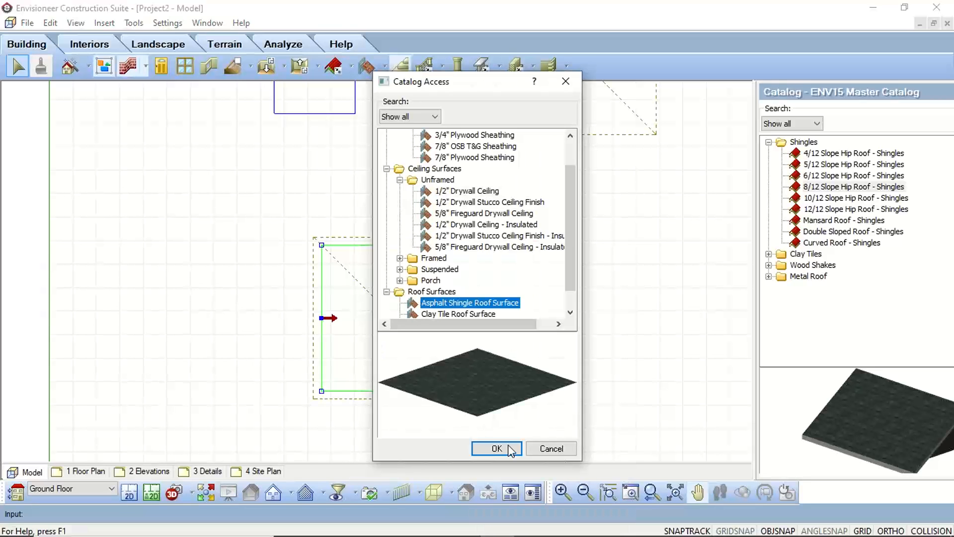
click(510, 450)
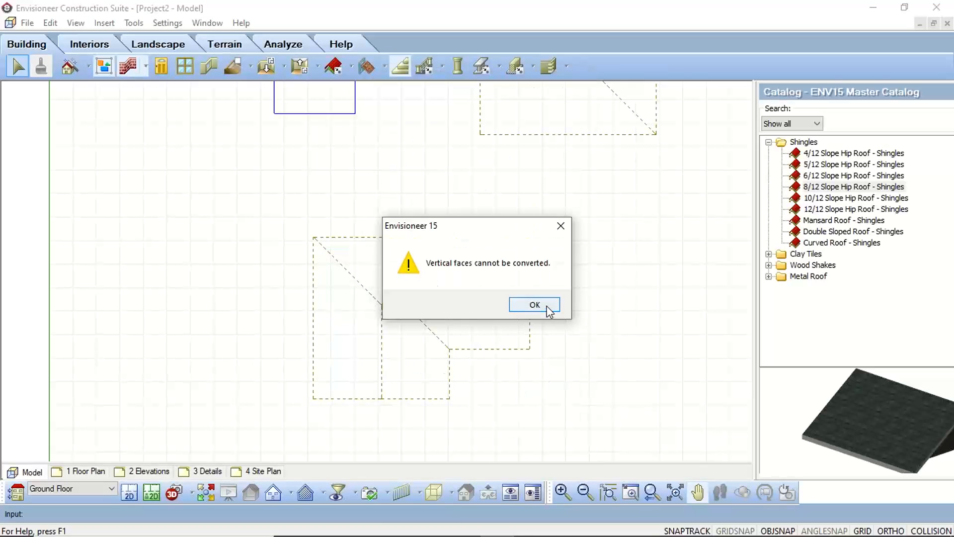
key(Return)
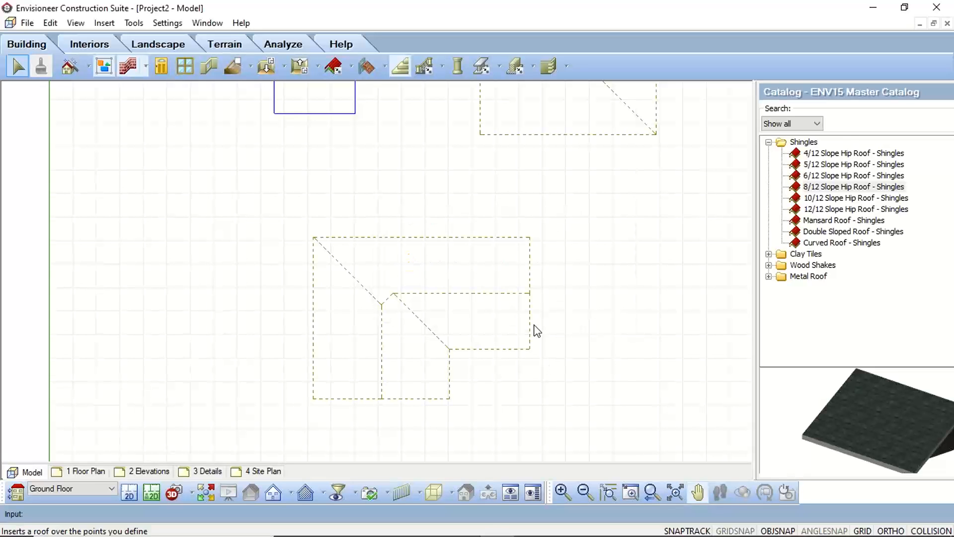
- Extend the gable-end edges of the lower wing's inner surface and the long upper surface outward past their neighbouring surfaces
click(489, 361)
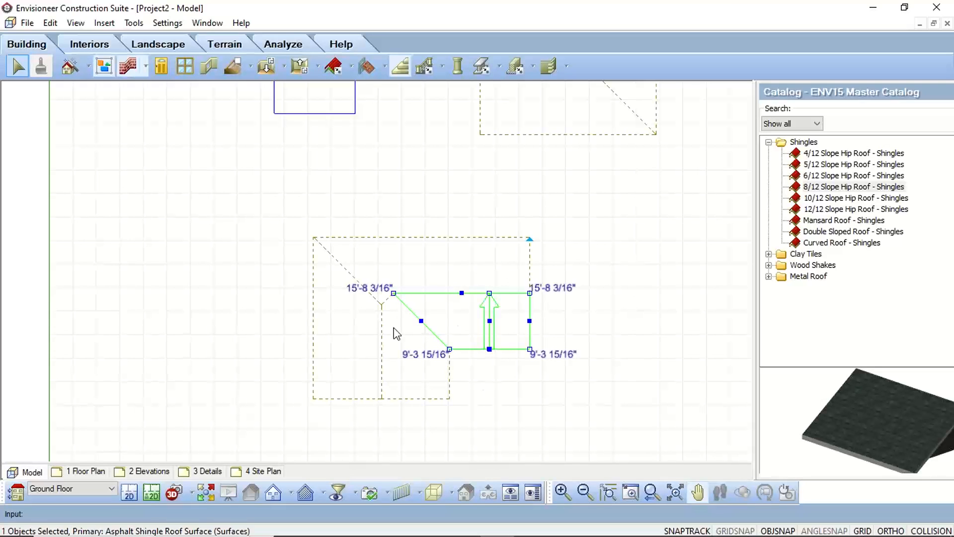
click(314, 288)
click(439, 405)
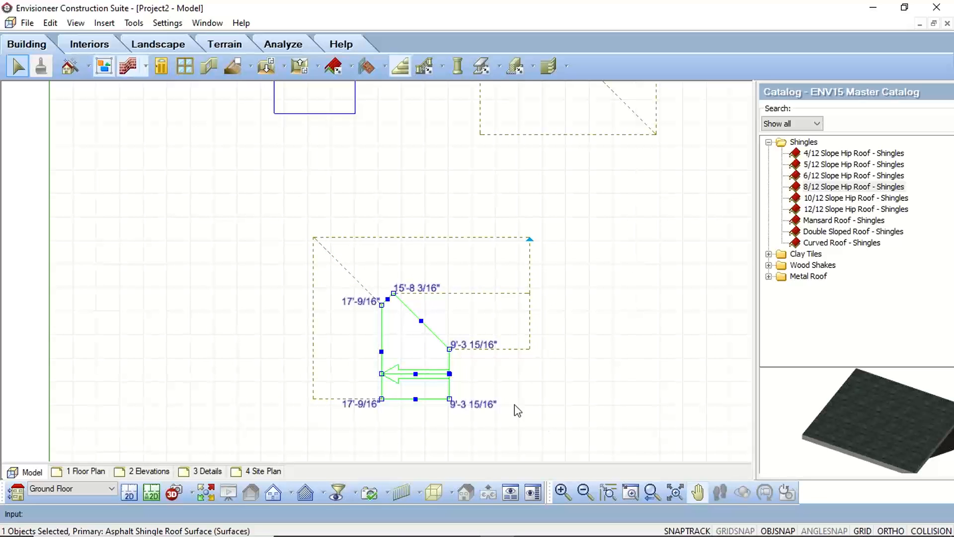
drag(414, 399, 416, 423)
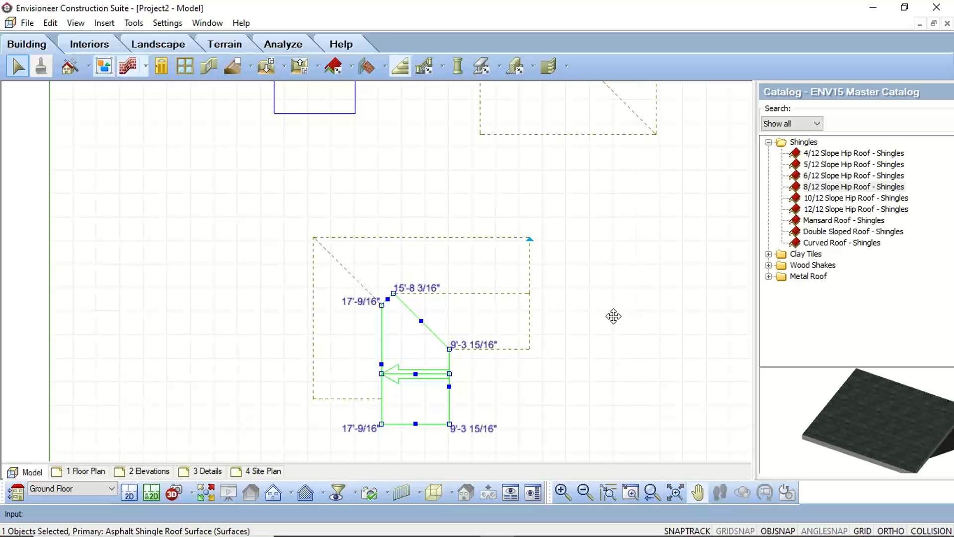
click(615, 321)
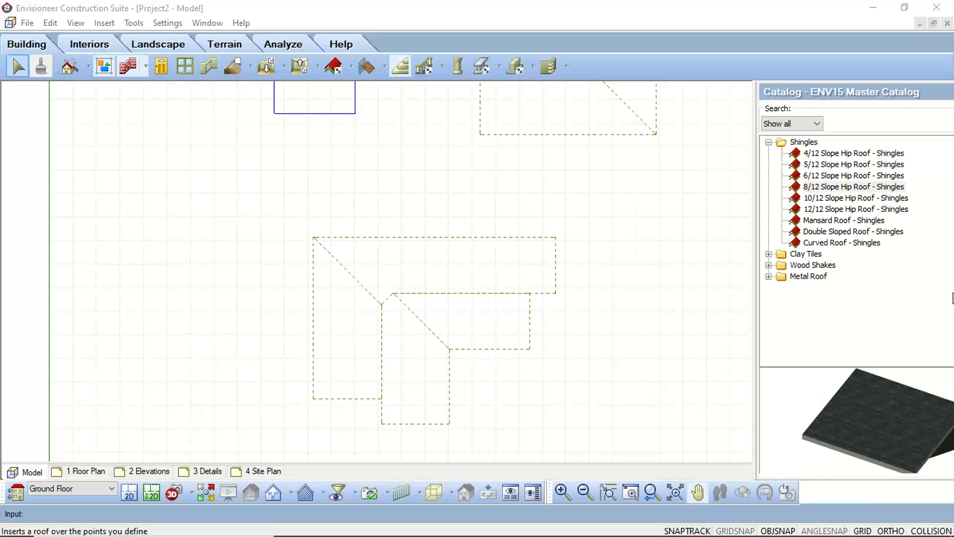
drag(953, 294, 947, 300)
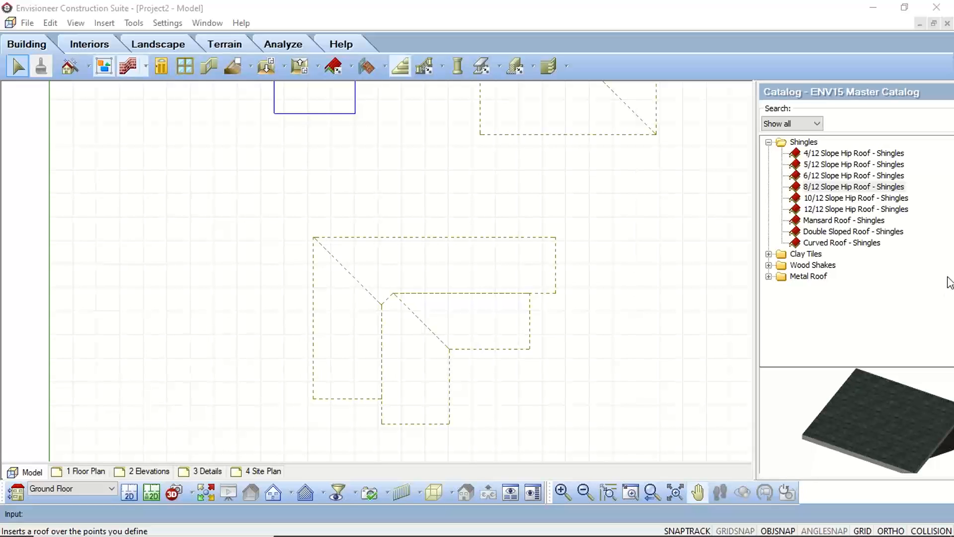